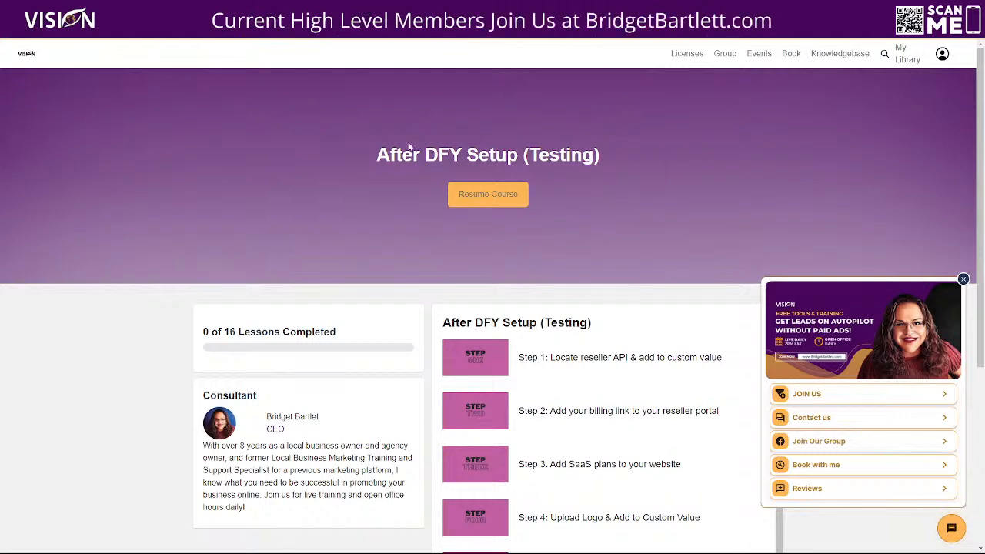
Step: Open the After DFY Setup (Testing) course from the library and its lesson "Step 1: Locate reseller API & add to custom value"
{"action": "left_click", "coordinate": [907, 57]}
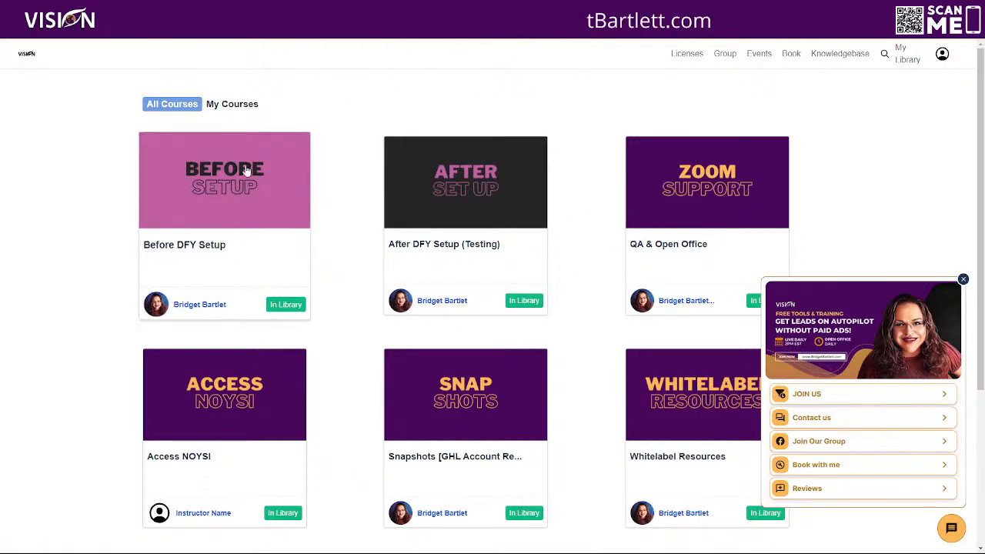
{"action": "left_click", "coordinate": [468, 194]}
{"action": "scroll", "coordinate": [891, 132], "scroll_direction": "down", "scroll_amount": 3}
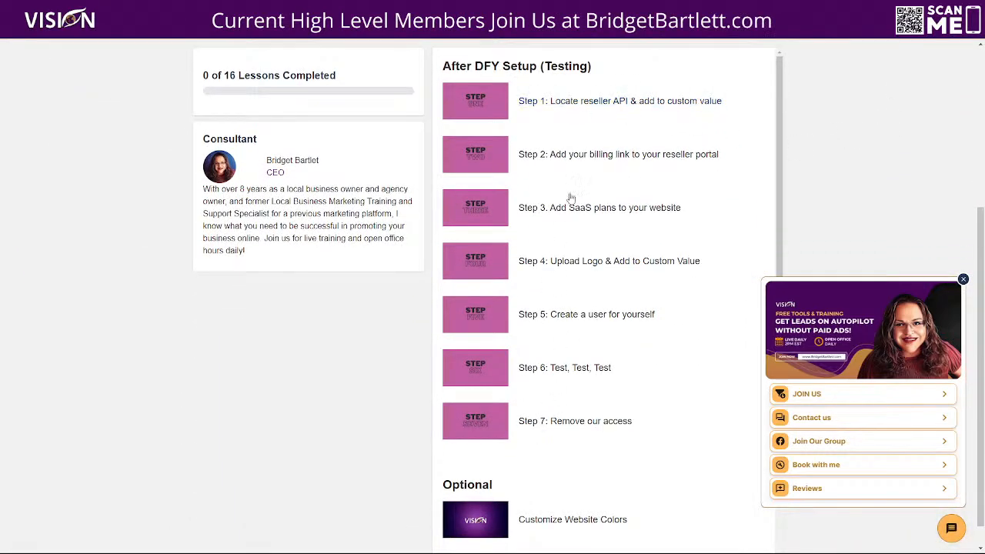
{"action": "left_click", "coordinate": [589, 100]}
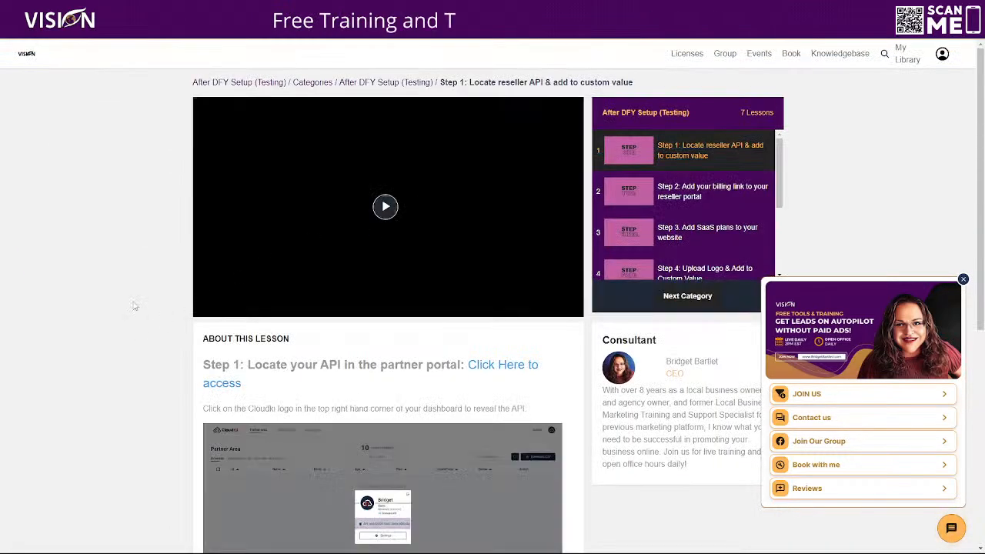
Step: Review the Step 1 lesson's instructions for locating the API and pasting it into custom values, and look through the course's lesson list
{"action": "scroll", "coordinate": [437, 283], "scroll_direction": "down", "scroll_amount": 2}
{"action": "scroll", "coordinate": [455, 284], "scroll_direction": "down", "scroll_amount": 1}
{"action": "scroll", "coordinate": [404, 344], "scroll_direction": "down", "scroll_amount": 2}
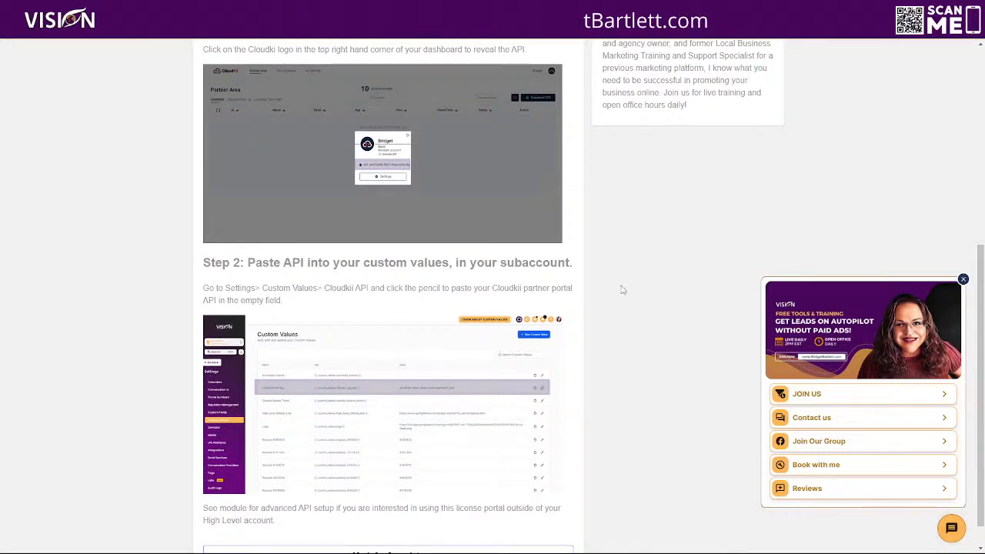
{"action": "scroll", "coordinate": [607, 292], "scroll_direction": "up", "scroll_amount": 3}
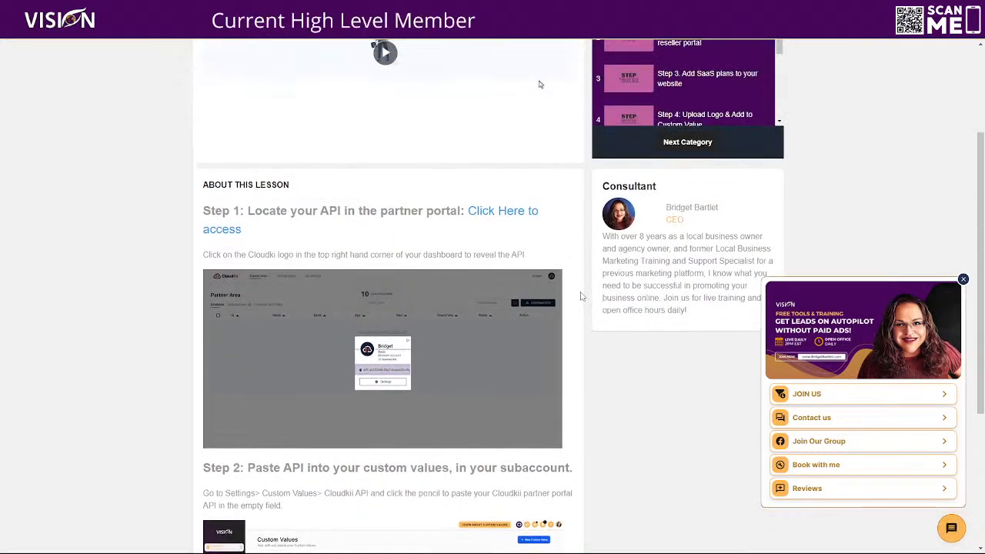
{"action": "scroll", "coordinate": [818, 170], "scroll_direction": "up", "scroll_amount": 2}
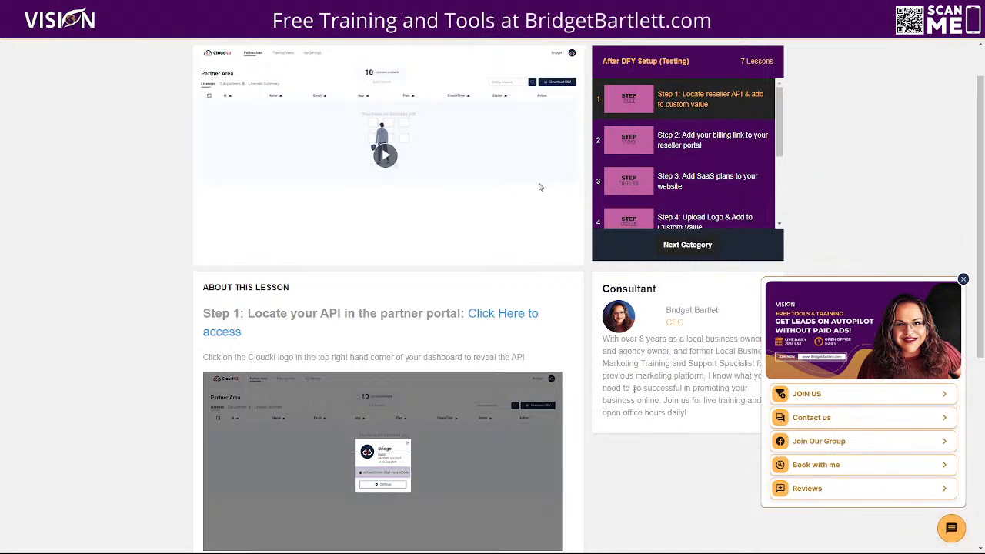
{"action": "scroll", "coordinate": [642, 390], "scroll_direction": "up", "scroll_amount": 1}
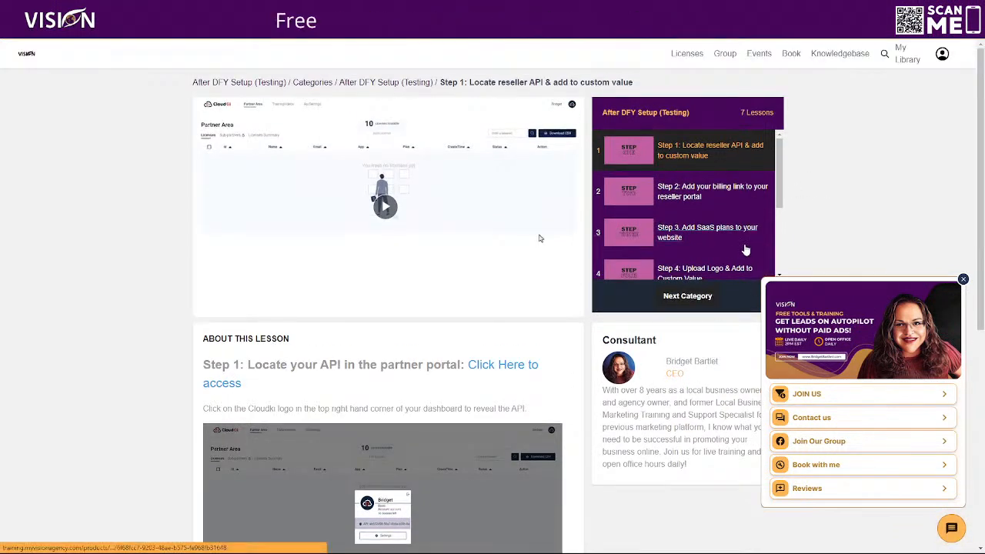
{"action": "scroll", "coordinate": [757, 241], "scroll_direction": "down", "scroll_amount": 1}
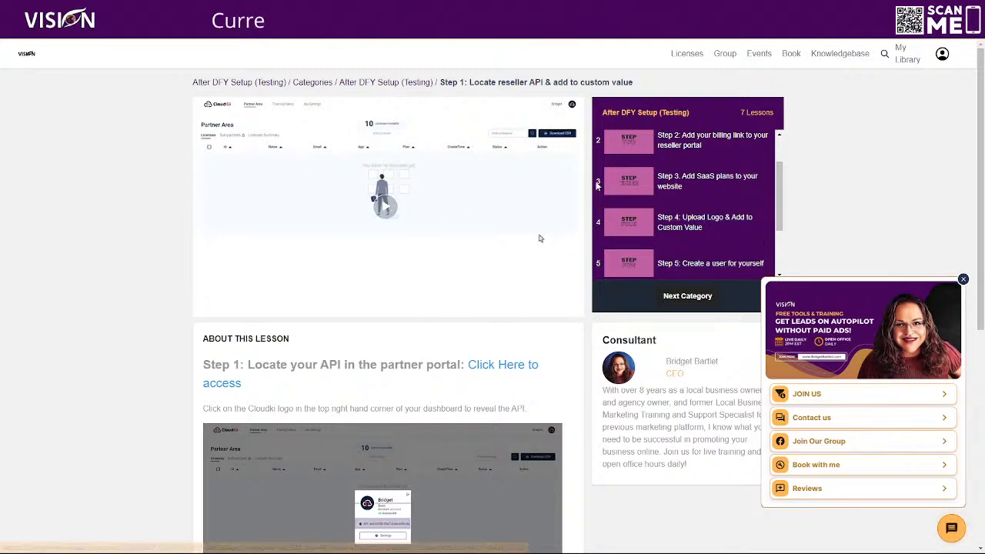
Step: Reopen the Step 1 lesson from the After DFY Setup (Testing) category and follow its link to the partner portal
{"action": "left_click", "coordinate": [384, 82]}
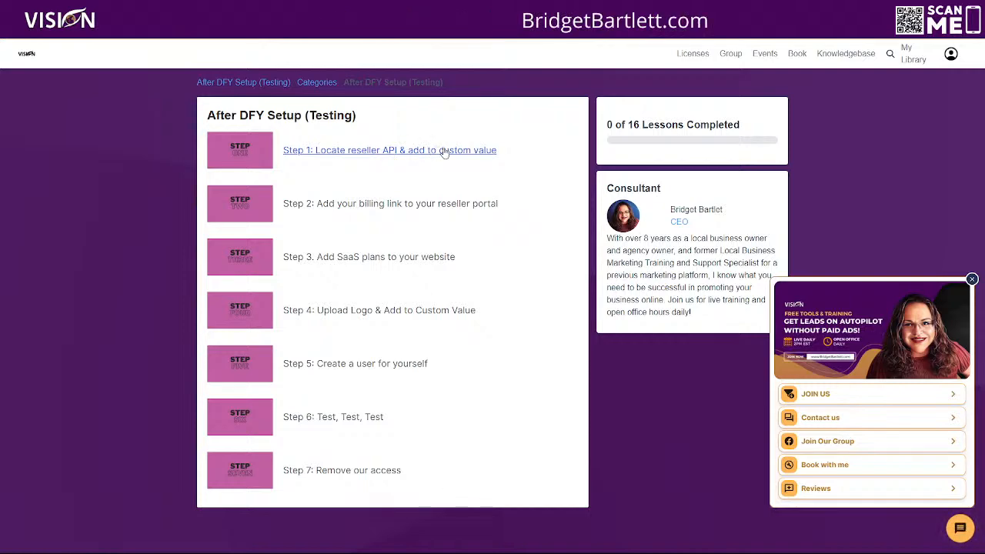
{"action": "left_click", "coordinate": [446, 151]}
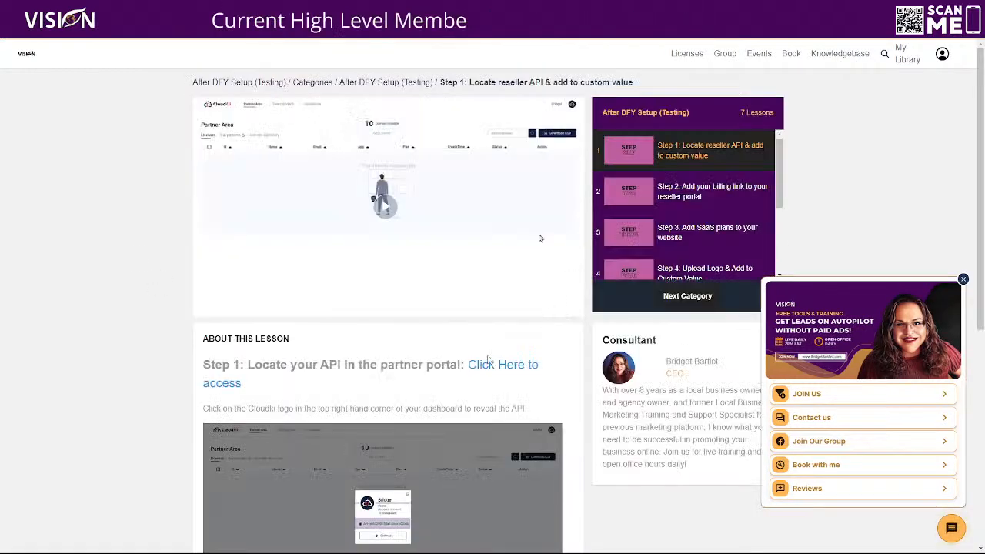
{"action": "scroll", "coordinate": [538, 134], "scroll_direction": "down", "scroll_amount": 1}
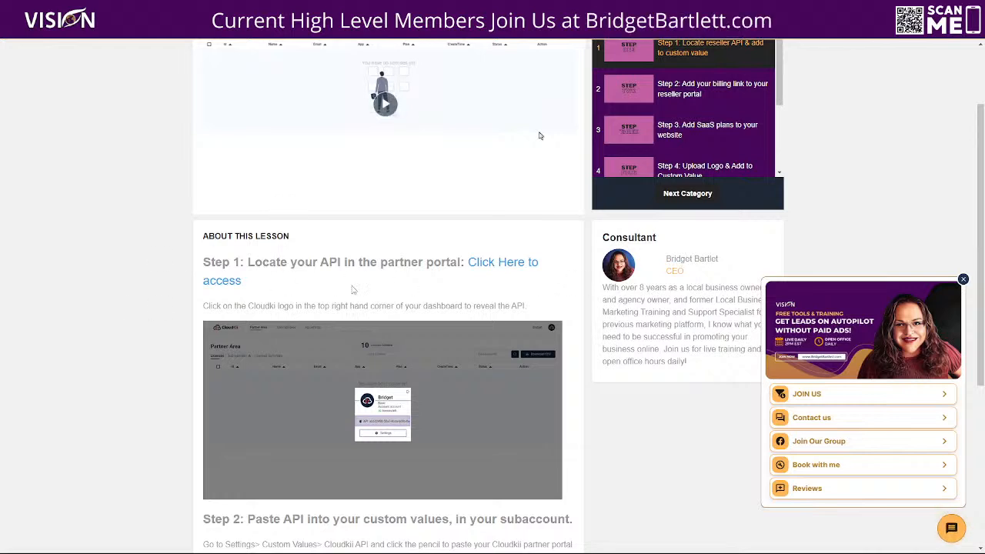
{"action": "left_click", "coordinate": [493, 270]}
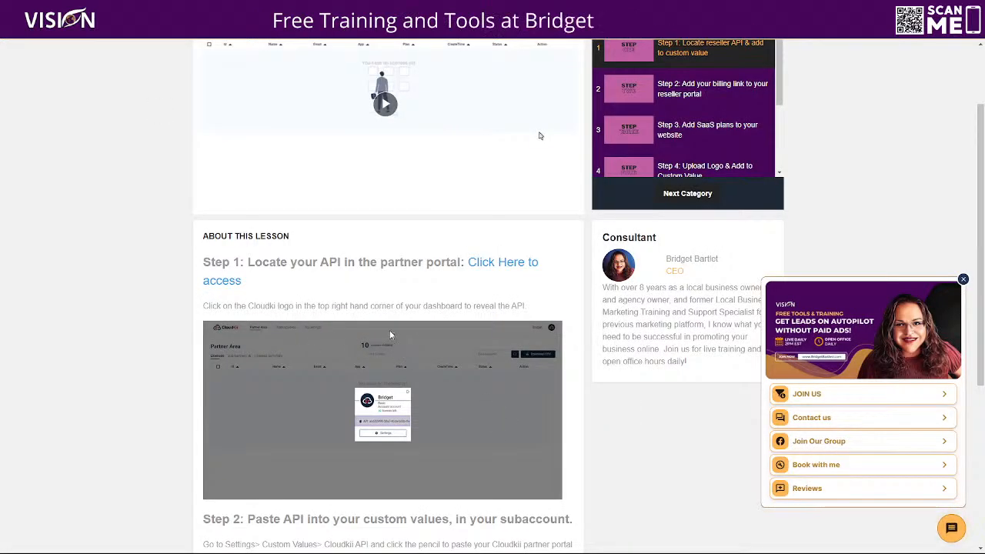
Step: Copy the API key from the account profile in the CloudKii partner portal
{"action": "scroll", "coordinate": [391, 330], "scroll_direction": "down", "scroll_amount": 2}
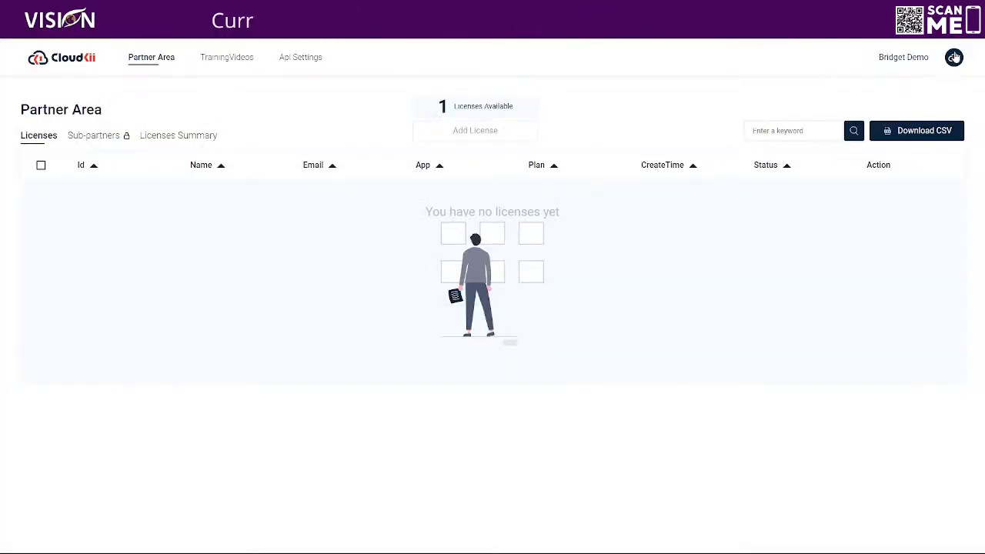
{"action": "left_click", "coordinate": [955, 58]}
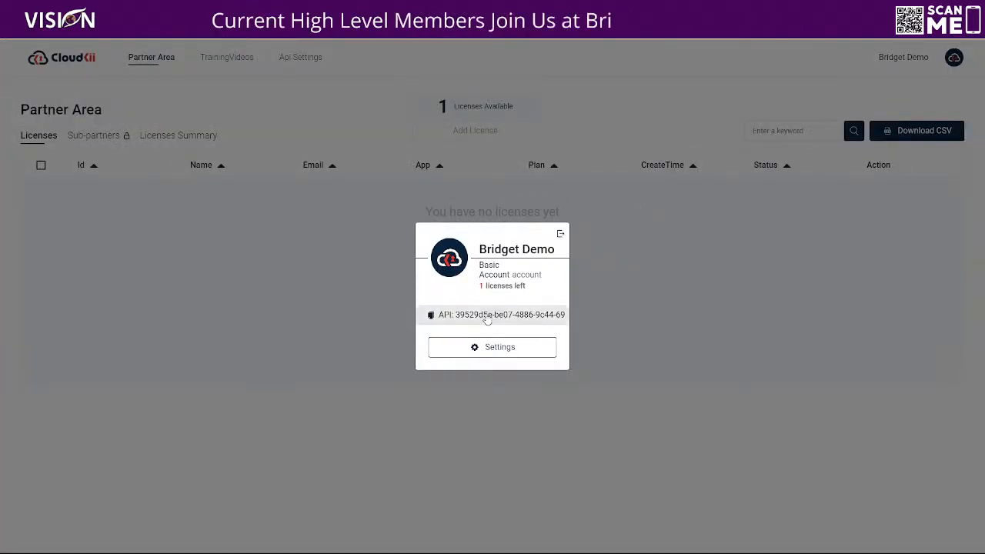
{"action": "left_click", "coordinate": [487, 317]}
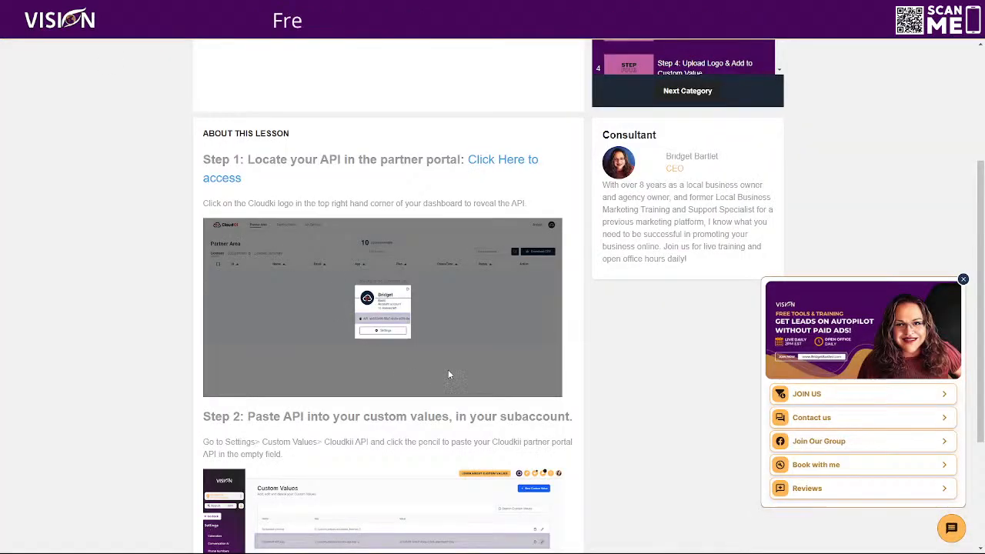
Step: Switch to the HighLevel subaccount and save the copied API key as the value of the CloudKii® API Key custom value
{"action": "scroll", "coordinate": [448, 369], "scroll_direction": "down", "scroll_amount": 2}
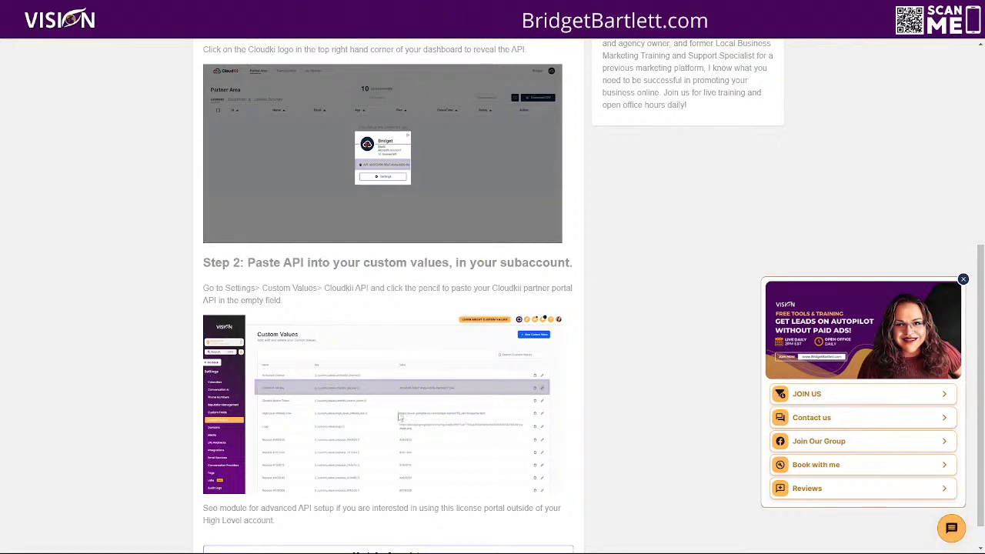
{"action": "scroll", "coordinate": [206, 60], "scroll_direction": "down", "scroll_amount": 1}
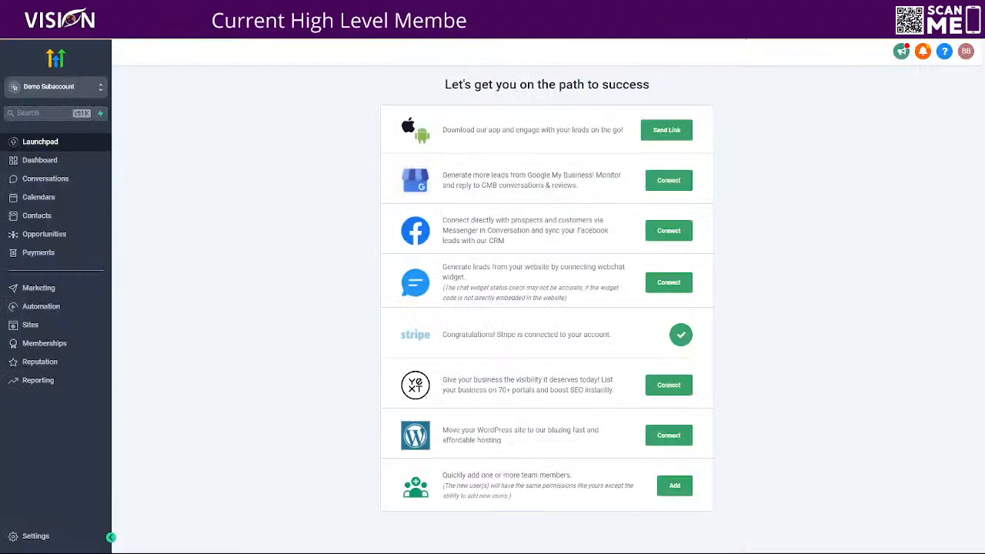
{"action": "left_click", "coordinate": [33, 534]}
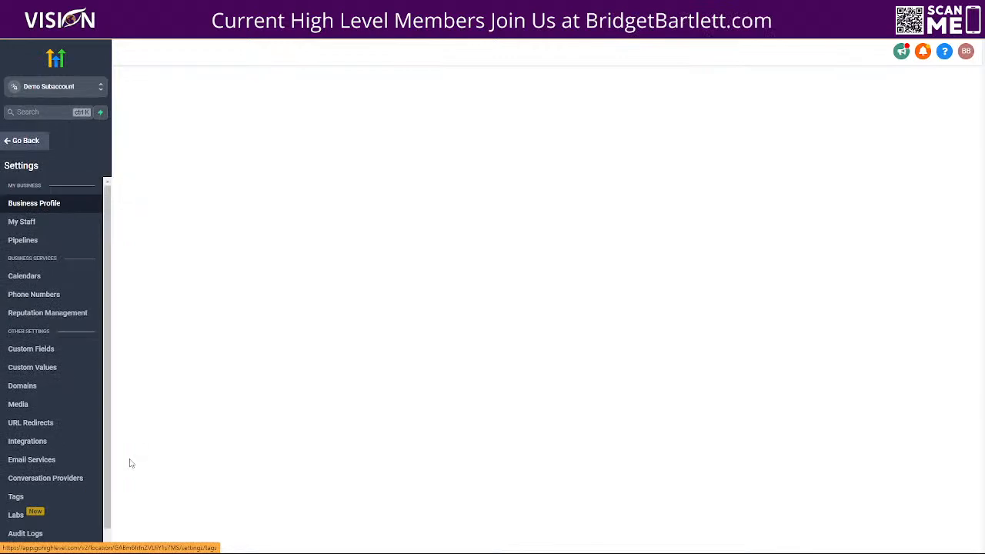
{"action": "left_click", "coordinate": [53, 374]}
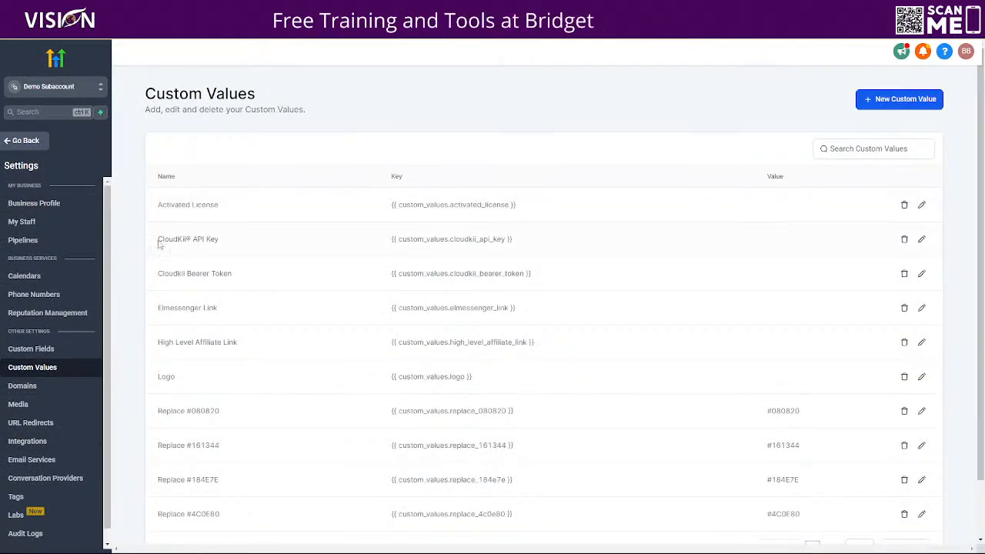
{"action": "left_click", "coordinate": [921, 240]}
{"action": "left_click", "coordinate": [402, 343]}
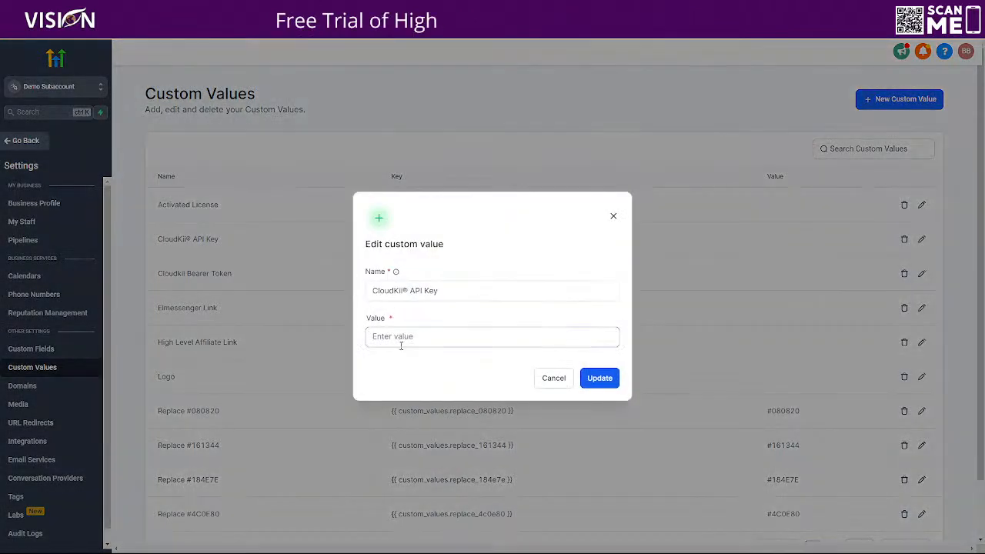
{"action": "key", "text": "ctrl+v"}
{"action": "left_click", "coordinate": [583, 378]}
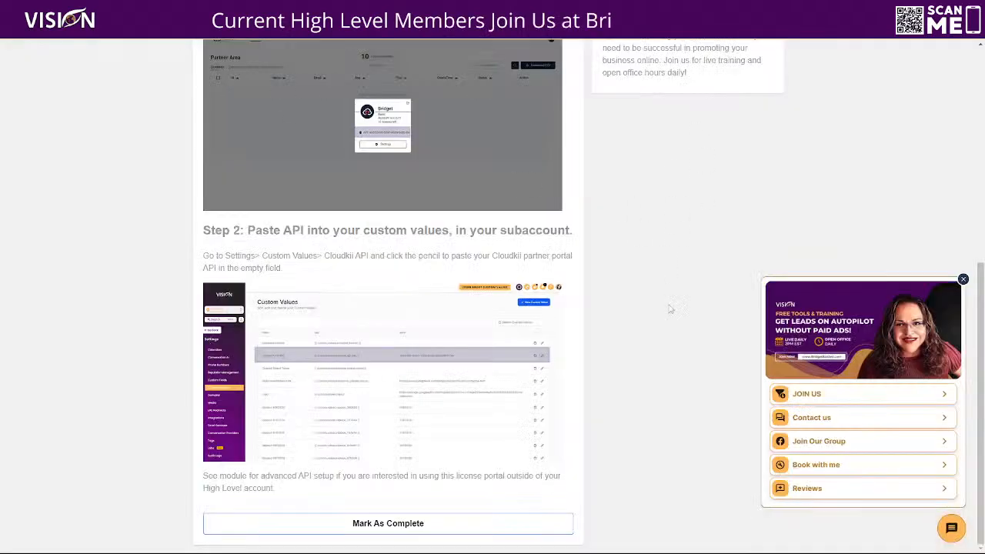
Step: Open the lesson "Step 2: Add your billing link to your reseller portal" and read its instructions
{"action": "scroll", "coordinate": [667, 285], "scroll_direction": "up", "scroll_amount": 10}
{"action": "left_click", "coordinate": [702, 164]}
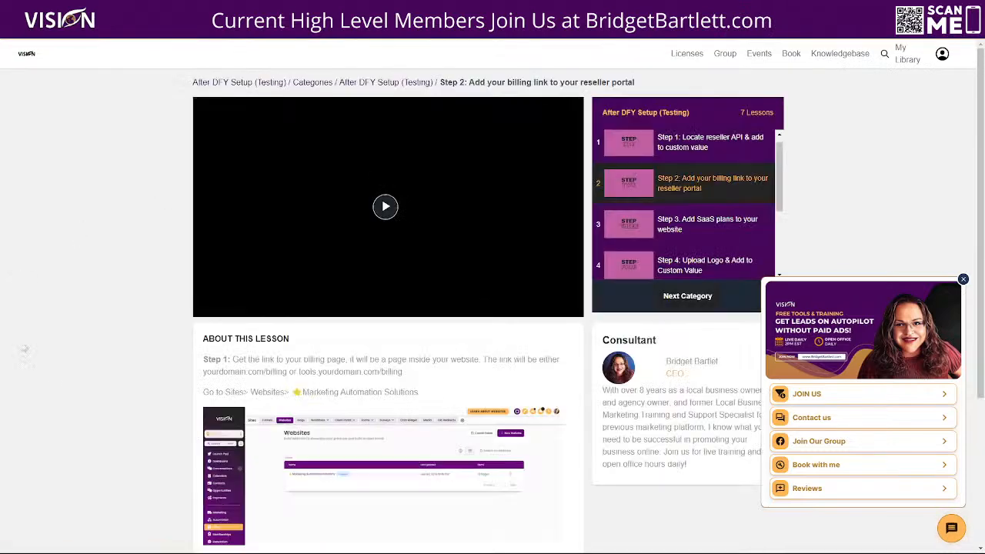
{"action": "scroll", "coordinate": [452, 369], "scroll_direction": "down", "scroll_amount": 1}
{"action": "scroll", "coordinate": [452, 368], "scroll_direction": "down", "scroll_amount": 1}
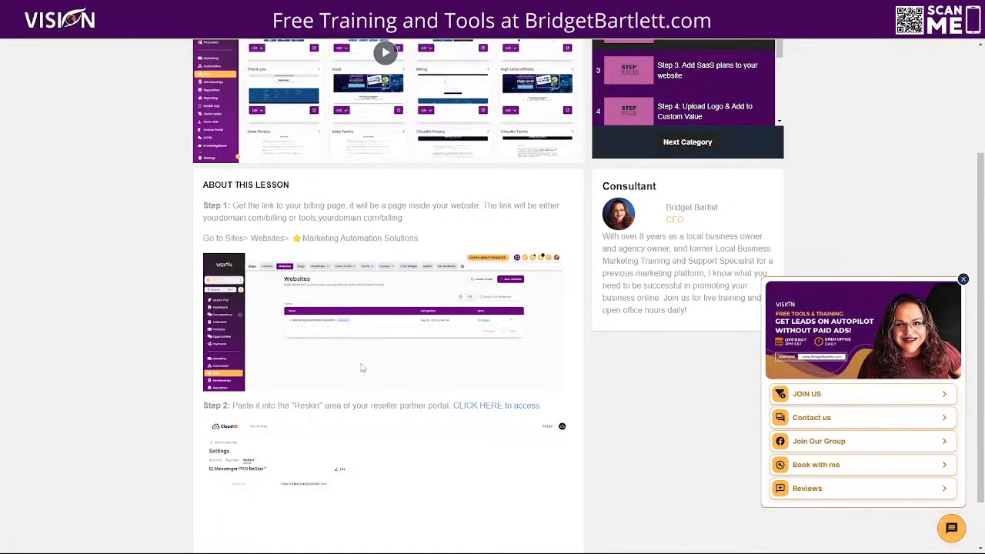
{"action": "scroll", "coordinate": [363, 365], "scroll_direction": "down", "scroll_amount": 1}
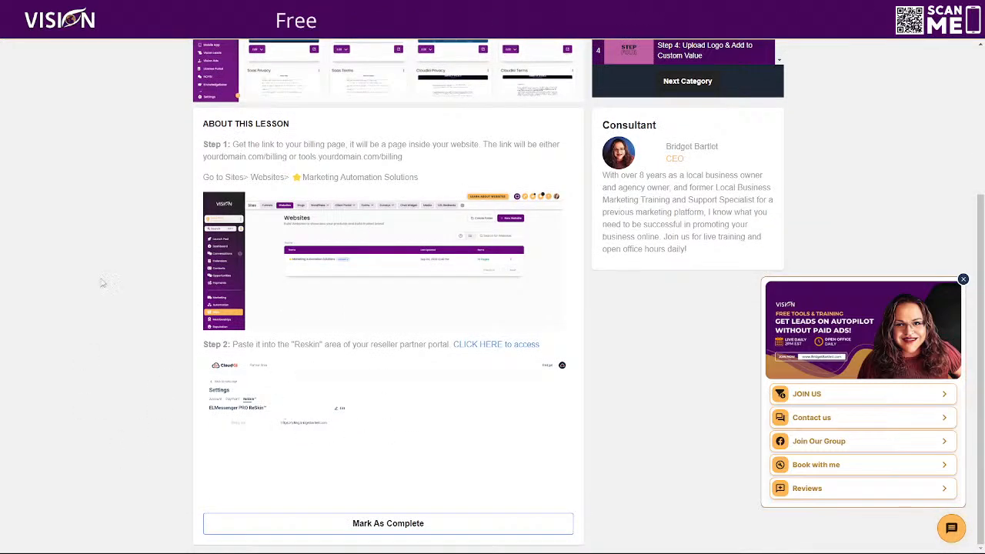
{"action": "scroll", "coordinate": [154, 282], "scroll_direction": "up", "scroll_amount": 3}
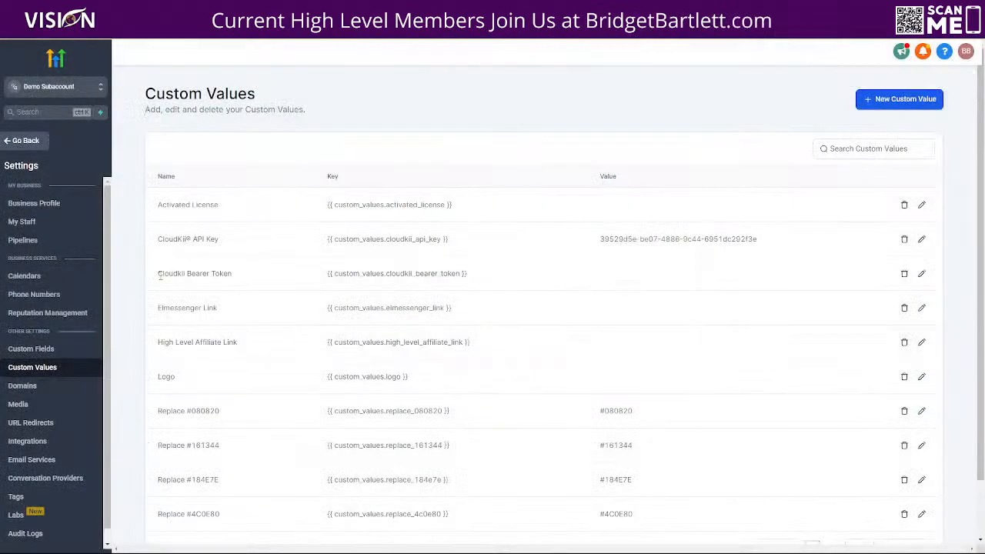
Step: In the HighLevel subaccount, open the live Billing page of the Marketing Automation Solutions website to get its link
{"action": "left_click", "coordinate": [25, 141]}
{"action": "left_click", "coordinate": [34, 325]}
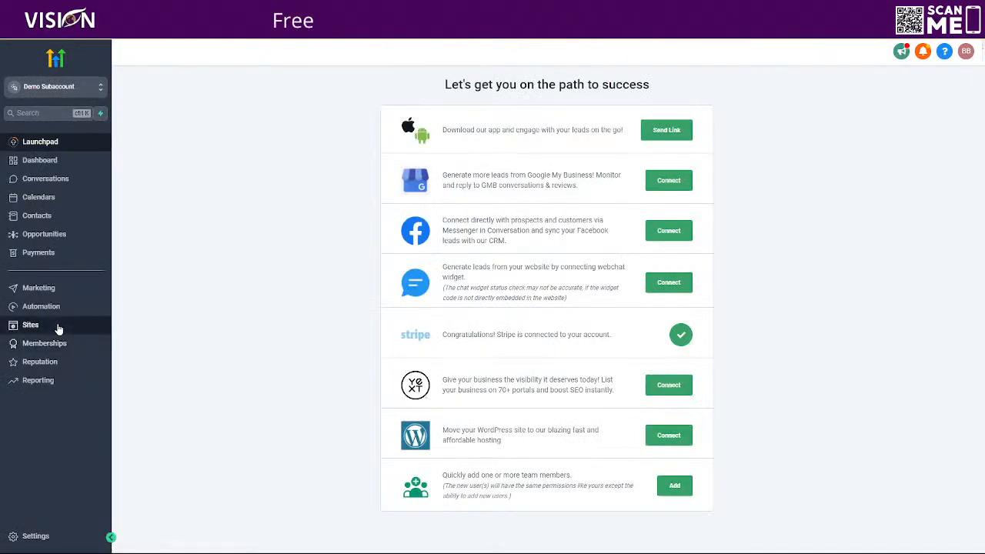
{"action": "left_click", "coordinate": [208, 73]}
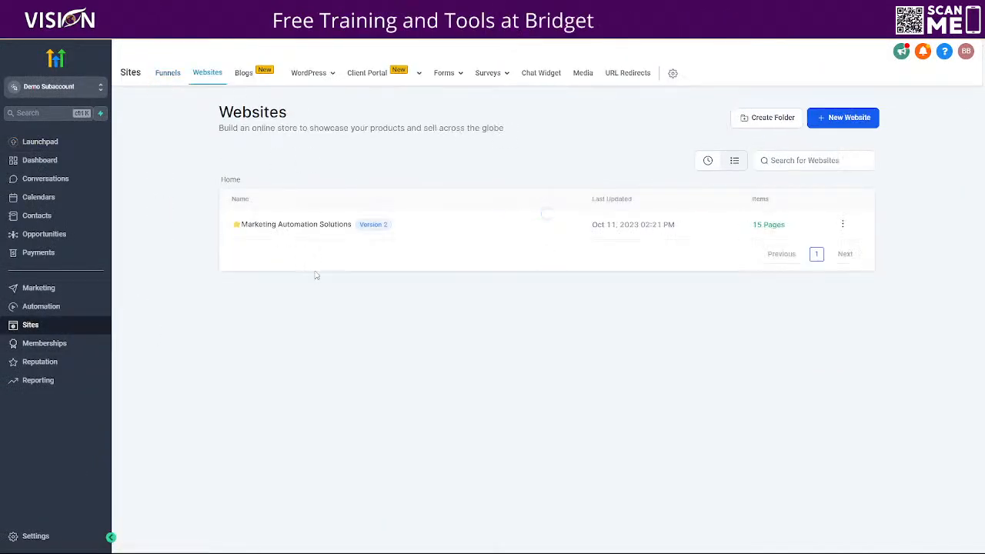
{"action": "left_click", "coordinate": [283, 226]}
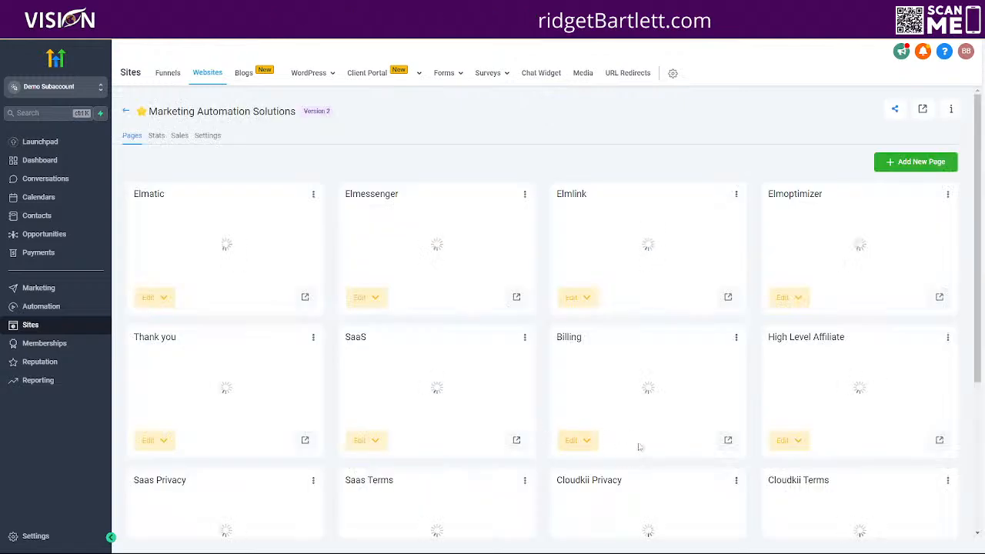
{"action": "scroll", "coordinate": [645, 437], "scroll_direction": "down", "scroll_amount": 1}
{"action": "scroll", "coordinate": [645, 436], "scroll_direction": "down", "scroll_amount": 2}
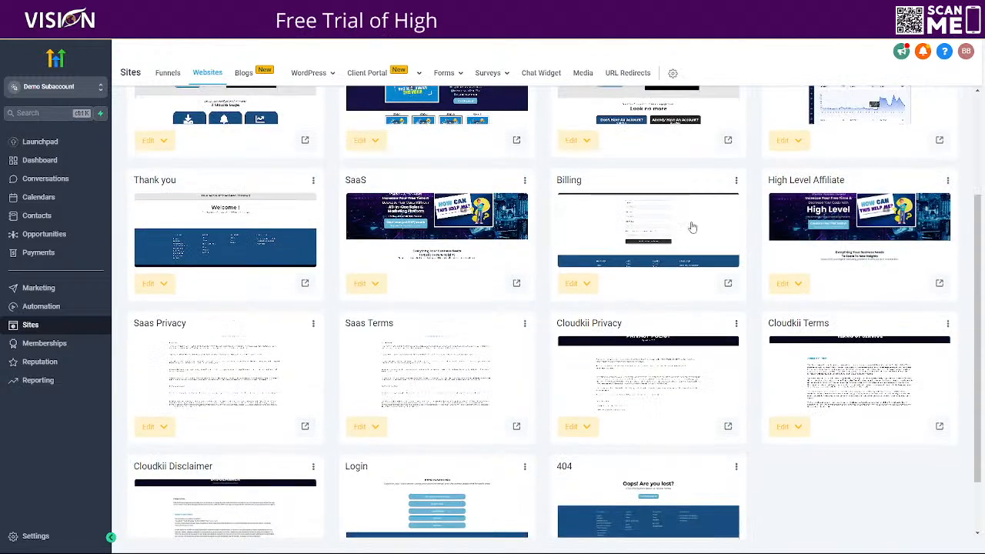
{"action": "scroll", "coordinate": [697, 231], "scroll_direction": "down", "scroll_amount": 1}
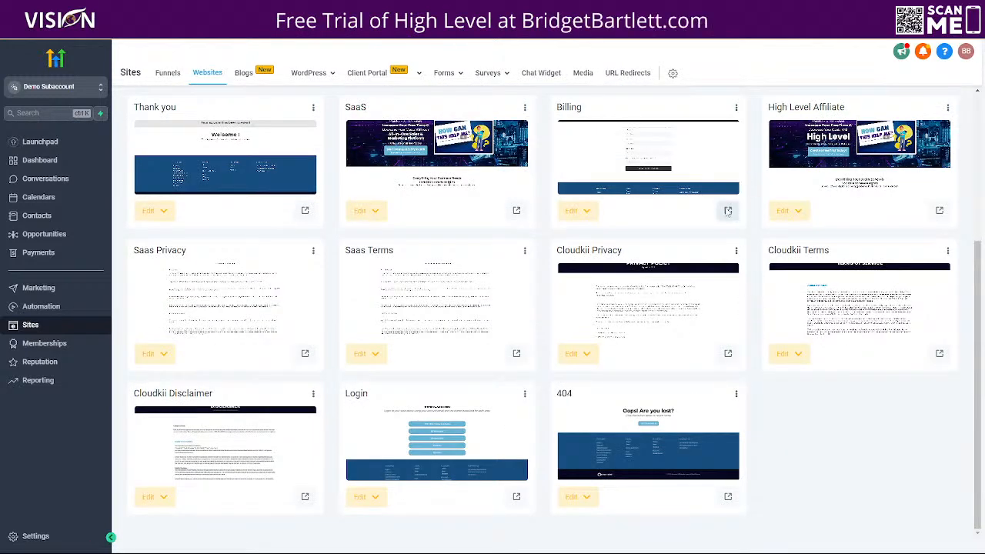
{"action": "left_click", "coordinate": [728, 211]}
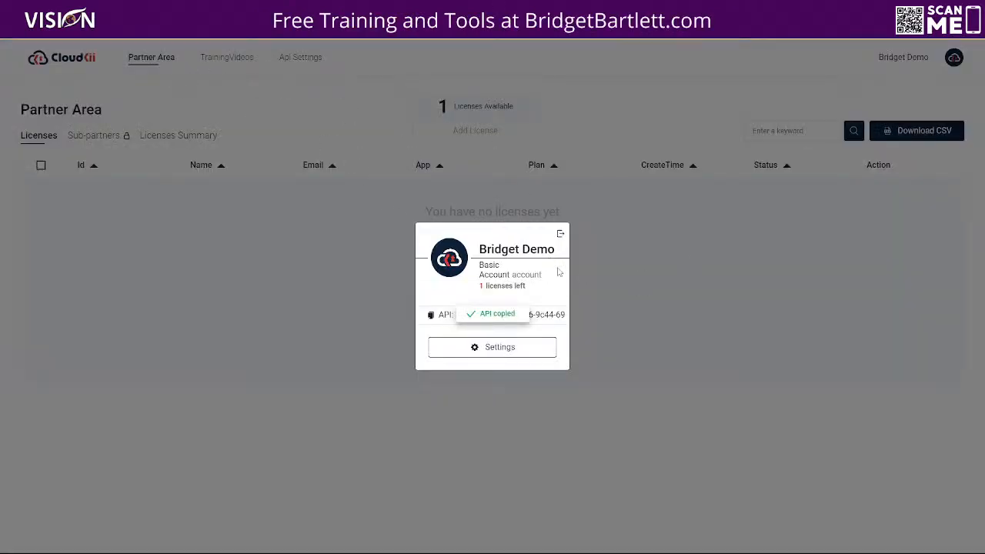
{"action": "left_click", "coordinate": [487, 348]}
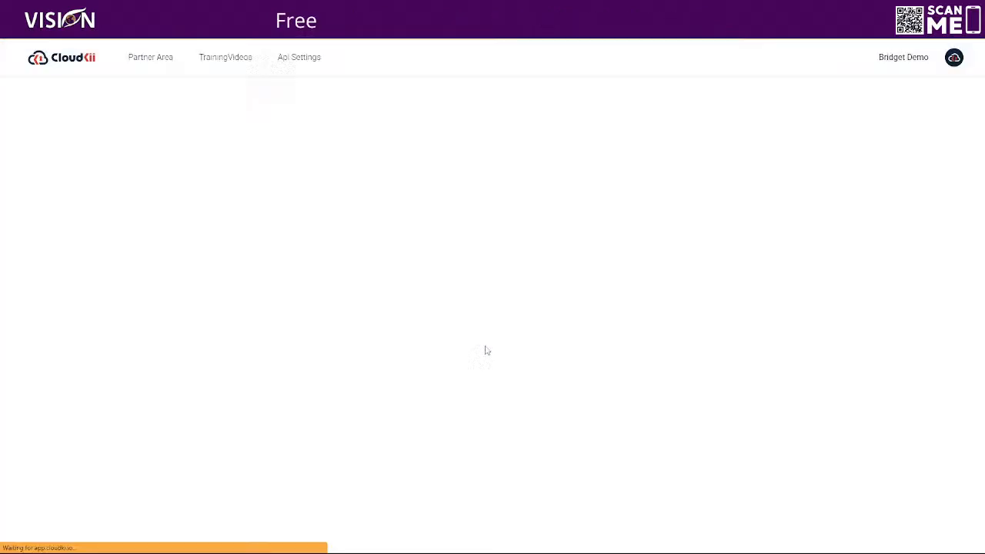
{"action": "left_click", "coordinate": [125, 147]}
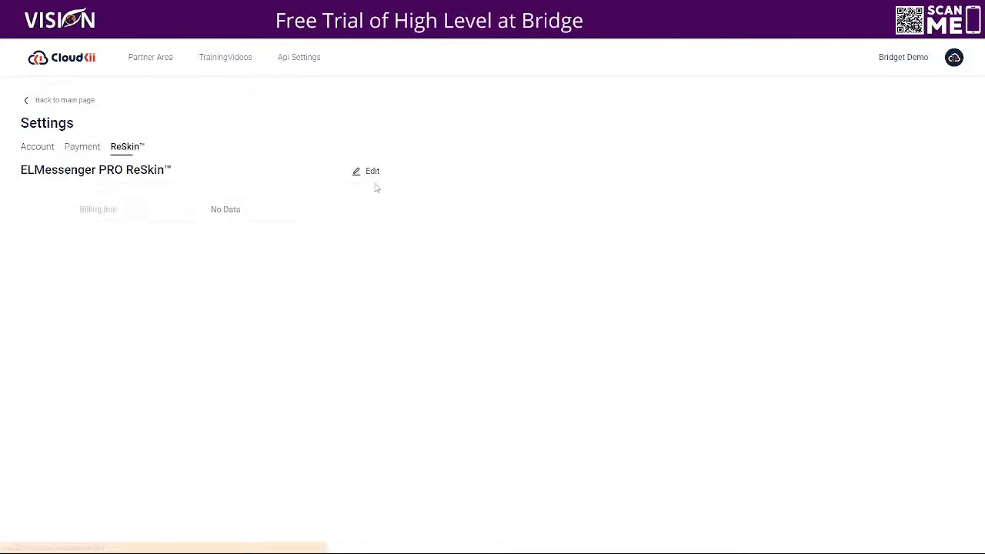
{"action": "left_click", "coordinate": [374, 172]}
{"action": "left_click", "coordinate": [295, 207]}
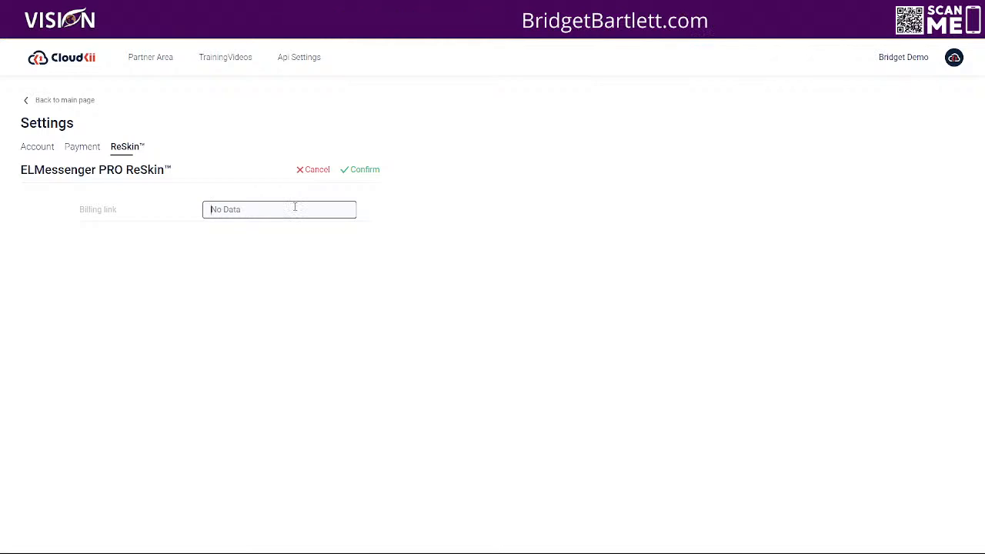
{"action": "type", "text": "https://myvisionbiz.com/billing"}
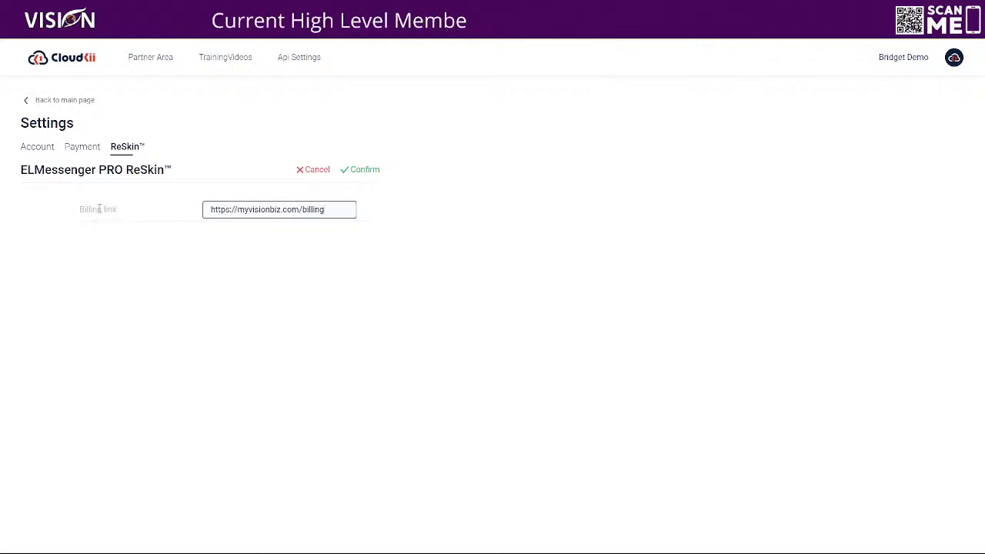
{"action": "left_click", "coordinate": [367, 169]}
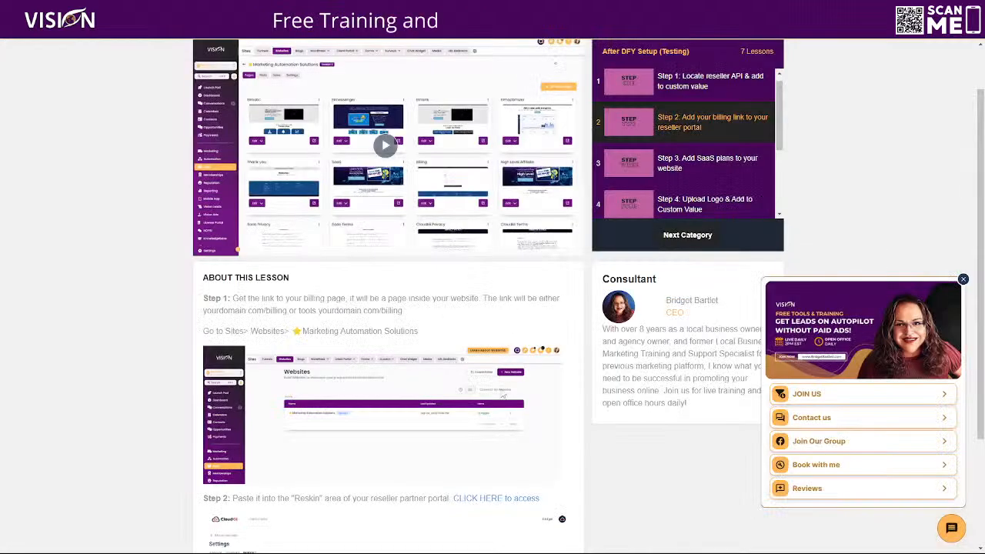
Step: Return to the training course, check the rest of the billing link lesson and open "Step 3. Add SaaS plans to your website"
{"action": "scroll", "coordinate": [505, 393], "scroll_direction": "down", "scroll_amount": 2}
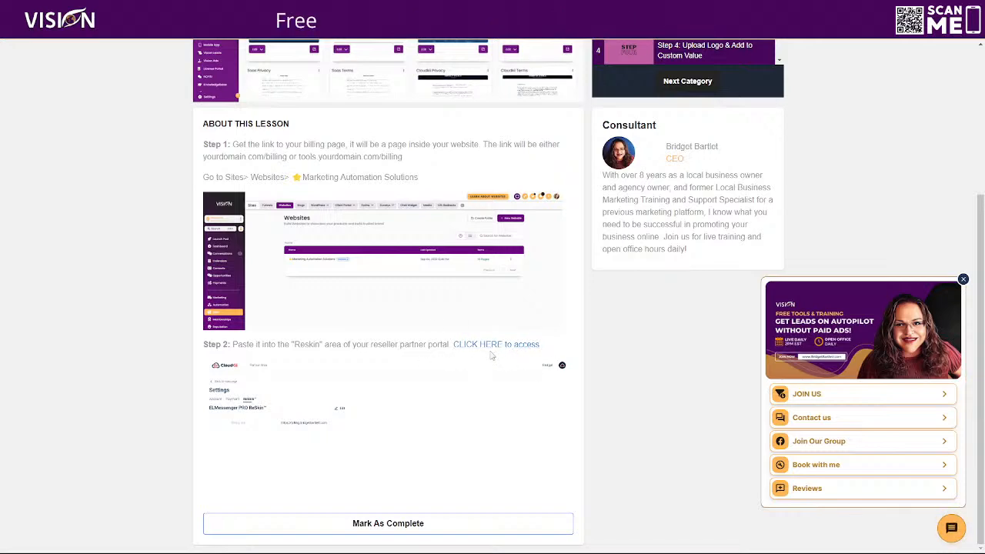
{"action": "scroll", "coordinate": [680, 455], "scroll_direction": "up", "scroll_amount": 3}
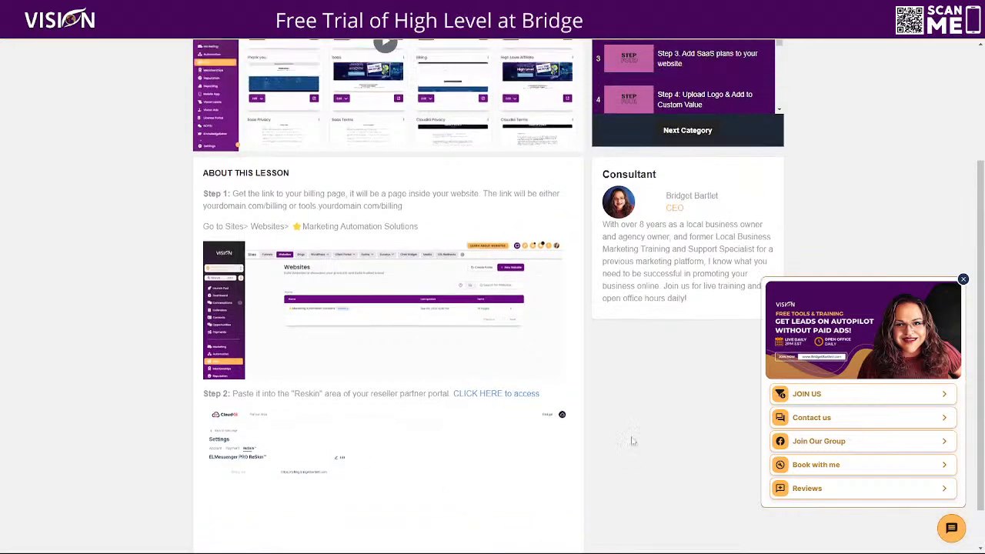
{"action": "left_click", "coordinate": [634, 222]}
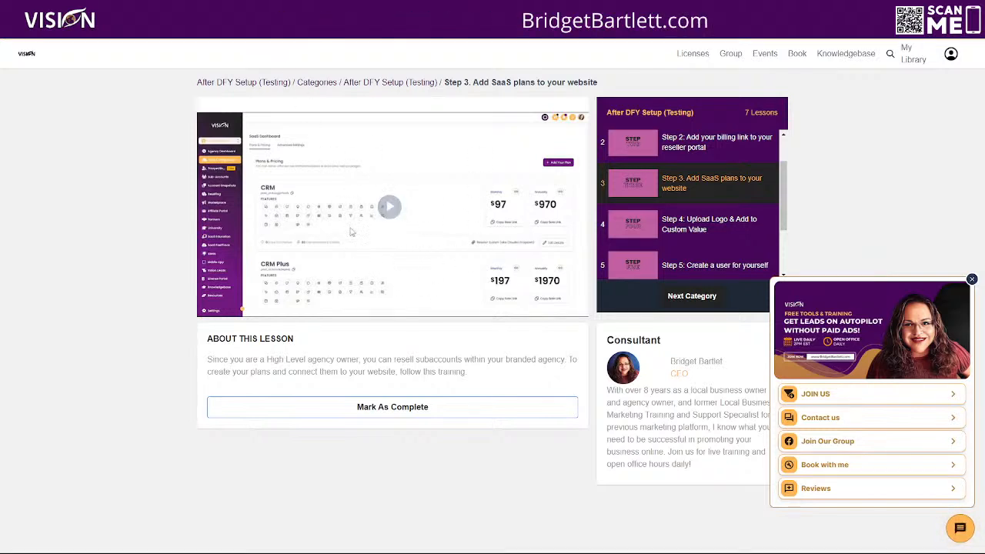
Step: Switch HighLevel from the subaccount to the agency view, open the SaaS Configurator and postpone the kickoff call offer
{"action": "left_click", "coordinate": [271, 9]}
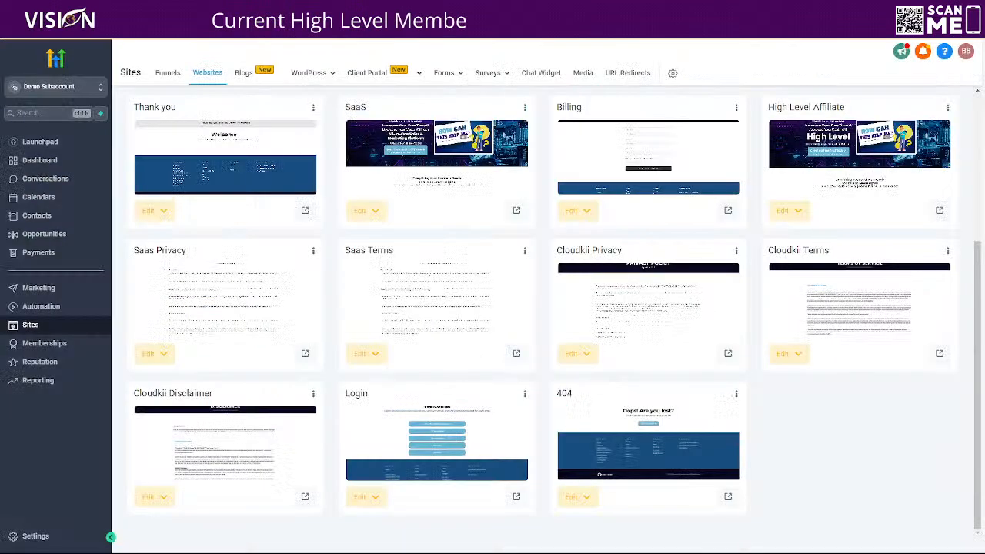
{"action": "left_click", "coordinate": [50, 87]}
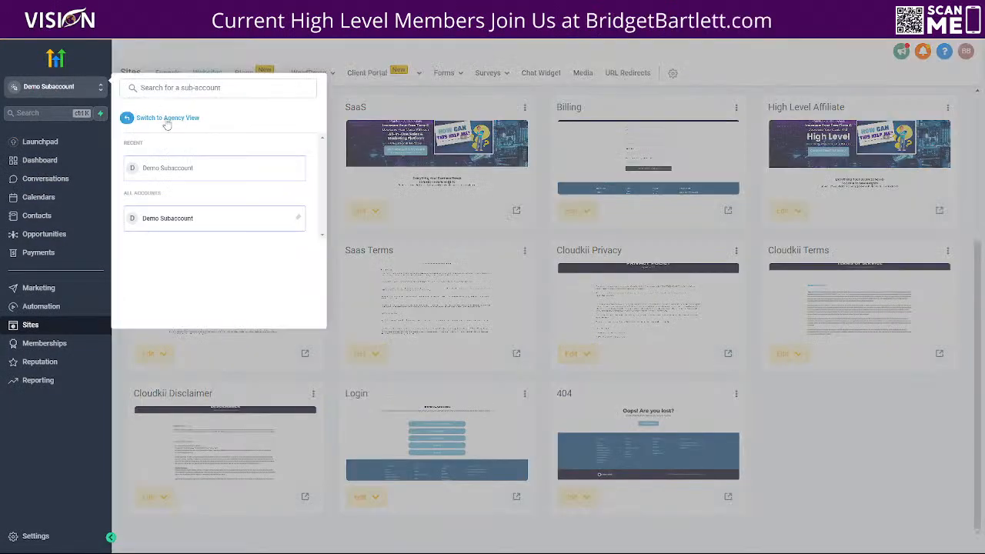
{"action": "left_click", "coordinate": [163, 117]}
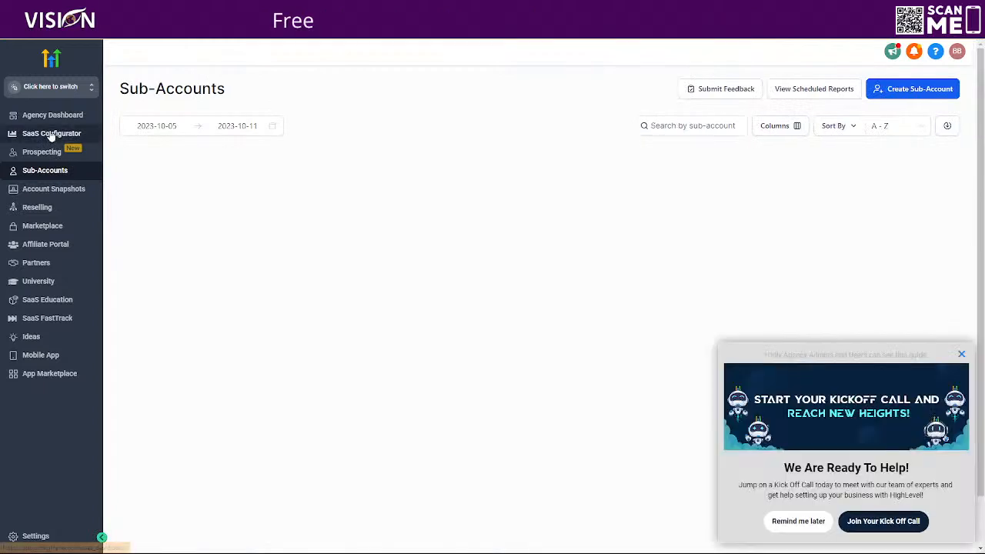
{"action": "left_click", "coordinate": [48, 133]}
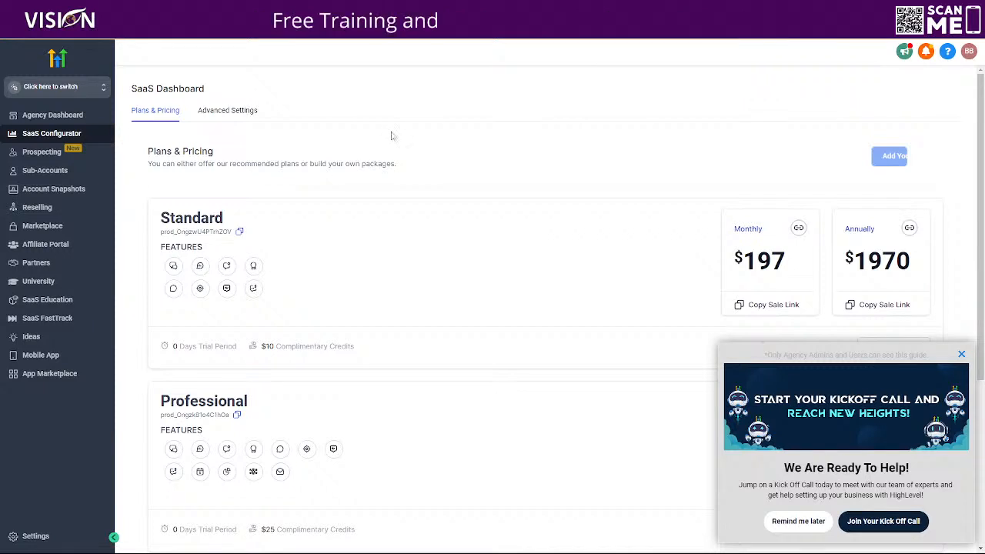
{"action": "left_click", "coordinate": [801, 525]}
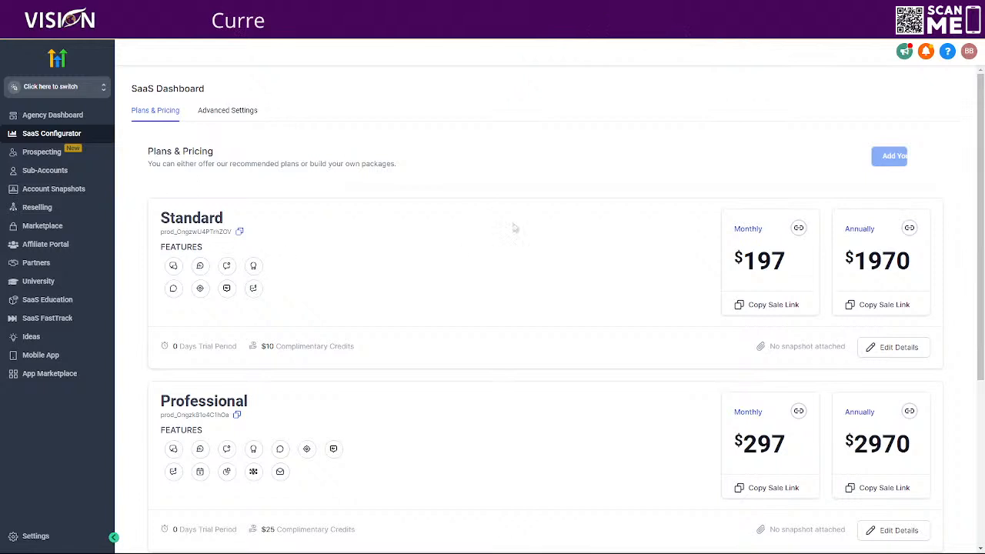
Step: Compare the SaaS plans with the website pricing and copy the Standard plan's monthly Stripe price ID
{"action": "scroll", "coordinate": [666, 257], "scroll_direction": "down", "scroll_amount": 2}
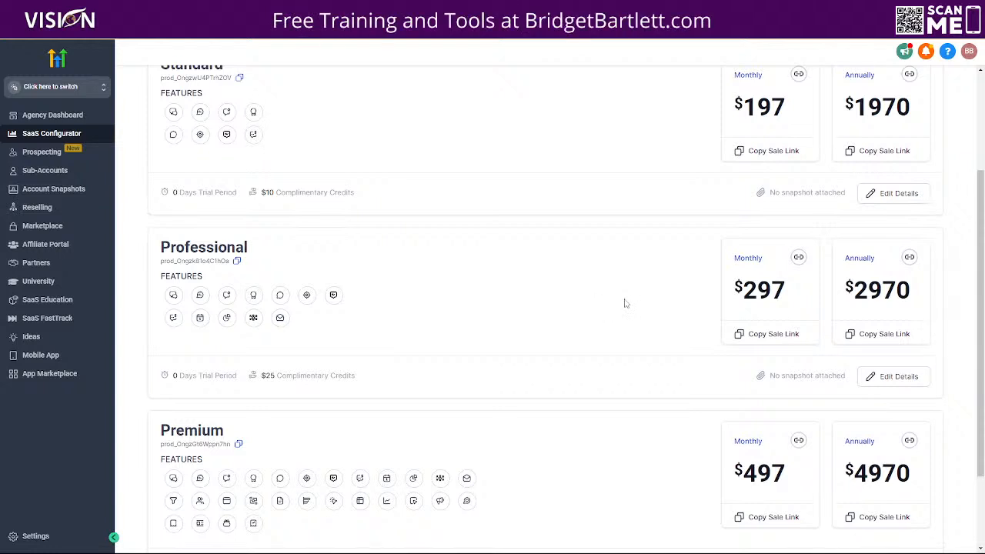
{"action": "scroll", "coordinate": [625, 305], "scroll_direction": "up", "scroll_amount": 1}
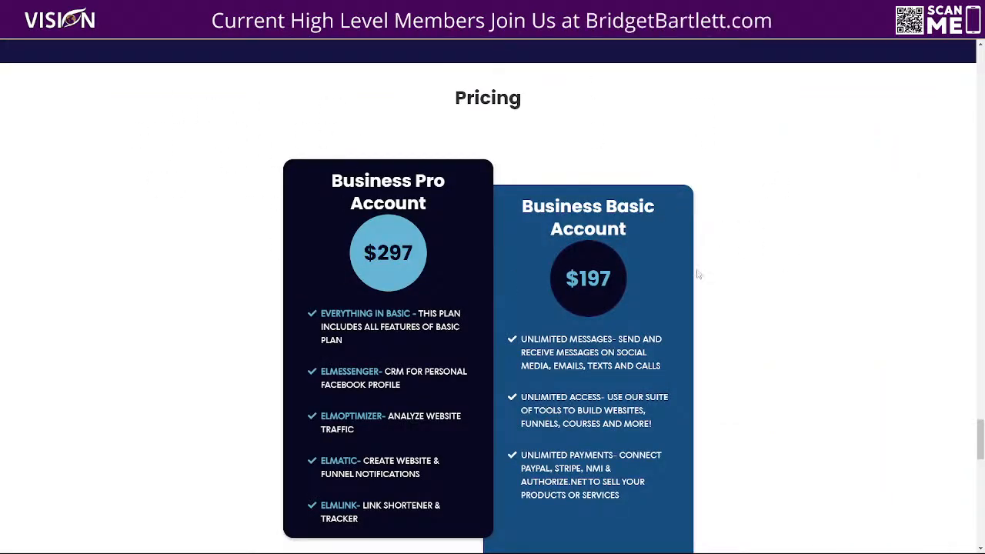
{"action": "scroll", "coordinate": [242, 378], "scroll_direction": "down", "scroll_amount": 1}
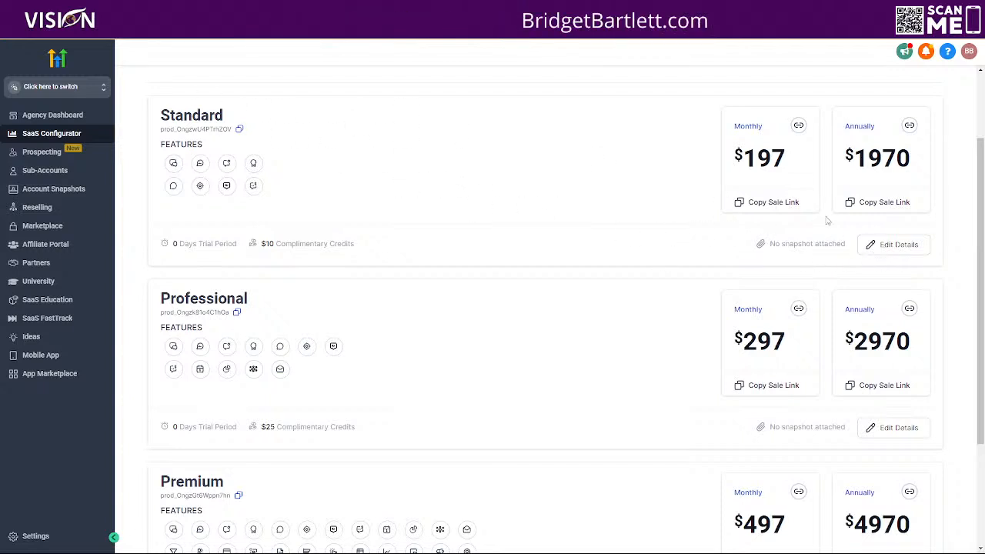
{"action": "left_click", "coordinate": [897, 248]}
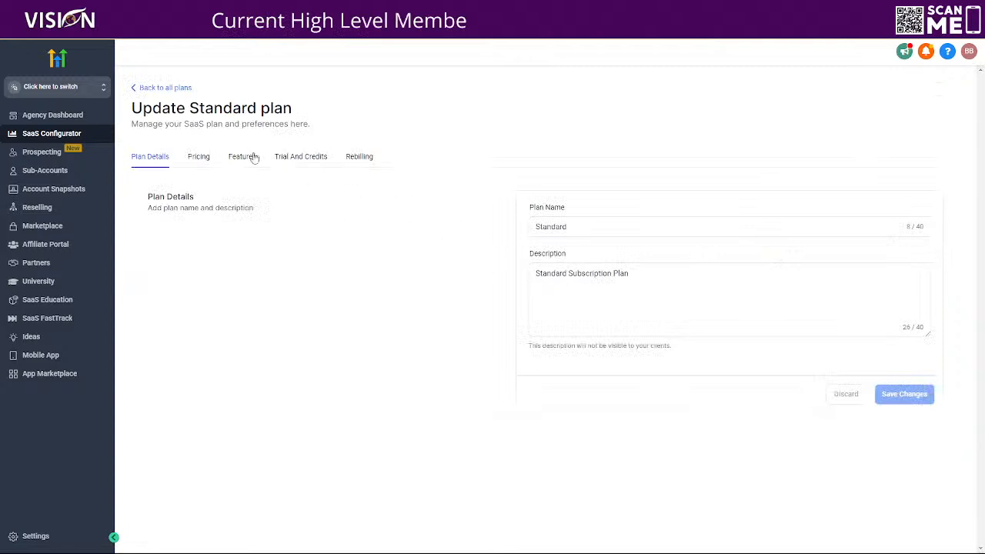
{"action": "left_click", "coordinate": [200, 158]}
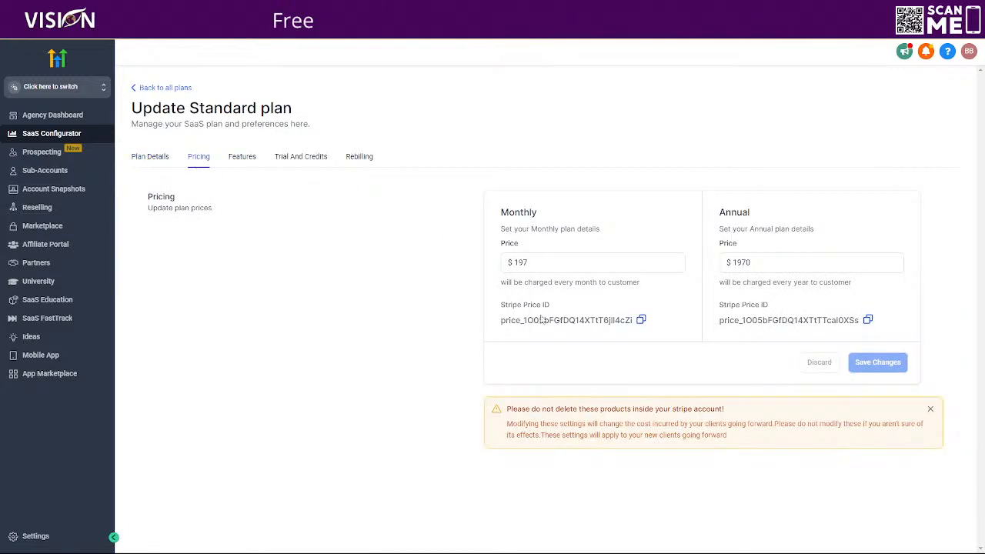
{"action": "left_click_drag", "start_coordinate": [498, 326], "coordinate": [634, 329]}
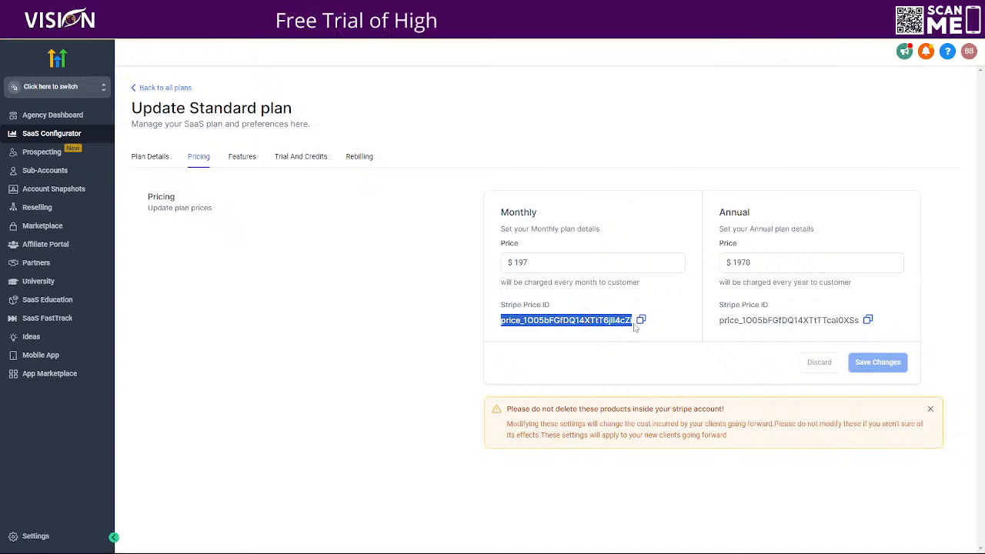
{"action": "left_click", "coordinate": [642, 320]}
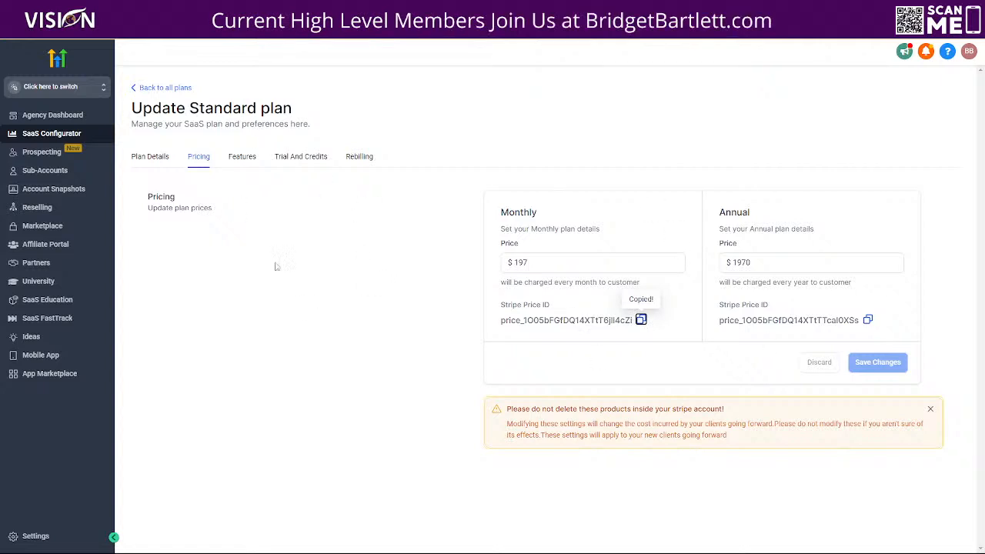
Step: Return to the overview of all SaaS plans, look through them and dismiss the kickoff call reminder
{"action": "left_click", "coordinate": [164, 87]}
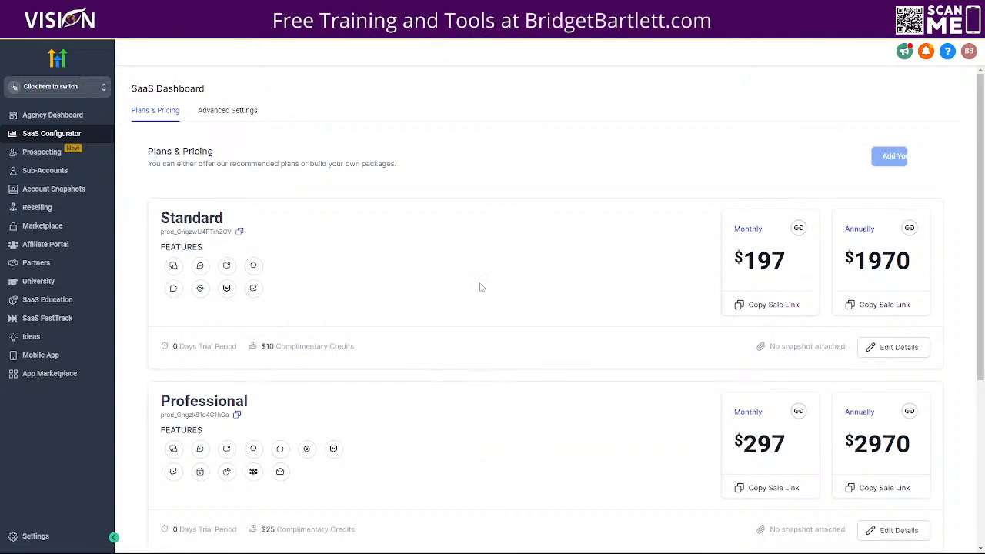
{"action": "scroll", "coordinate": [511, 267], "scroll_direction": "down", "scroll_amount": 3}
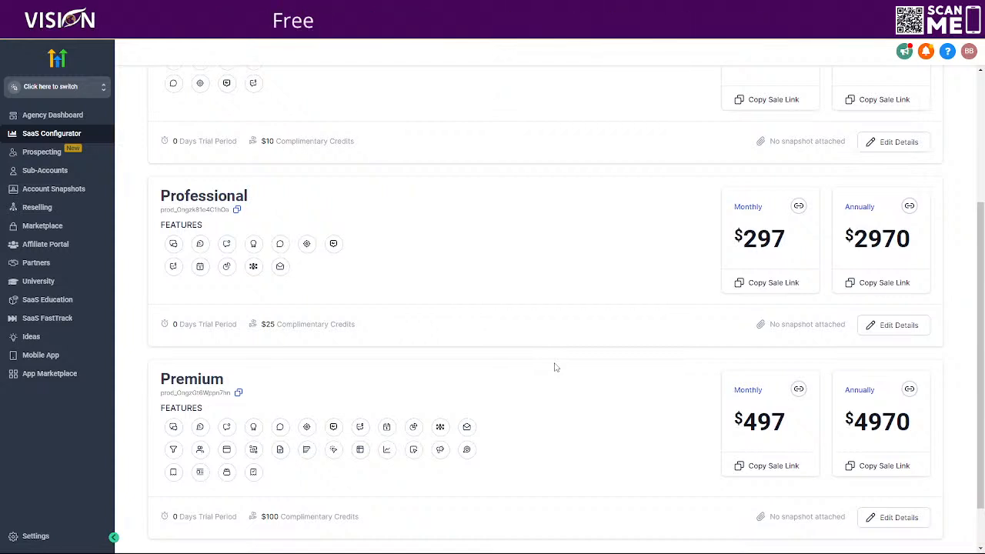
{"action": "scroll", "coordinate": [553, 366], "scroll_direction": "up", "scroll_amount": 3}
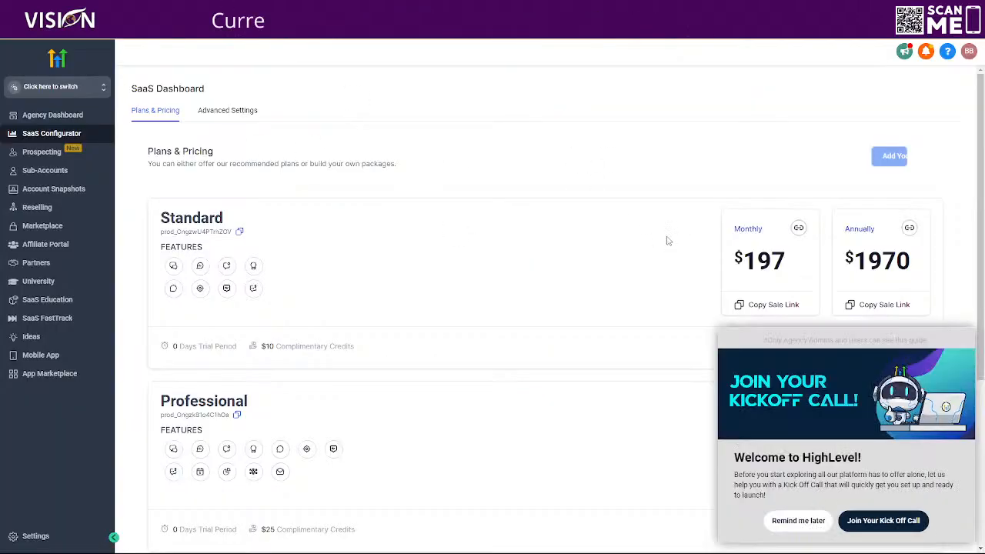
{"action": "left_click", "coordinate": [793, 521]}
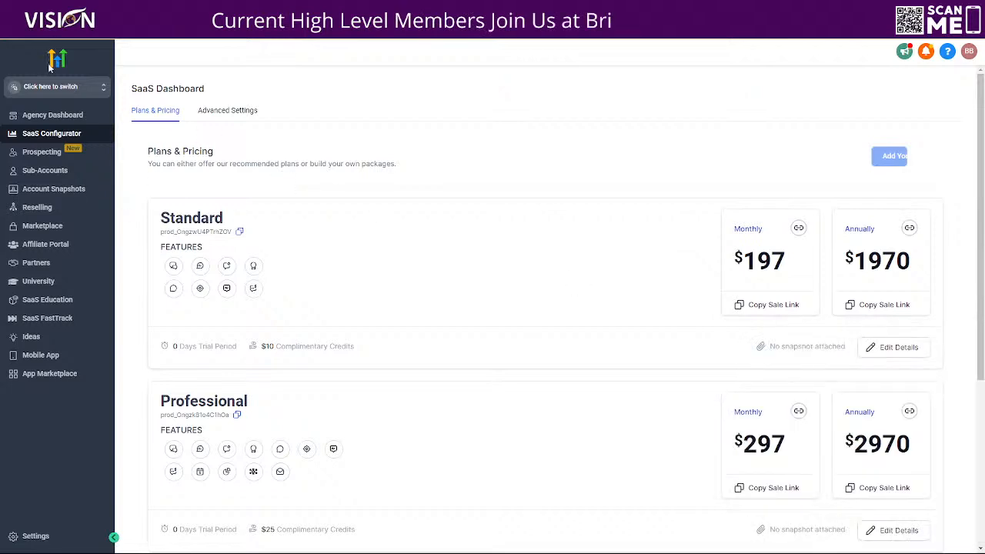
Step: Switch to the Demo Subaccount and open the Stripe product import under its payment products
{"action": "left_click", "coordinate": [47, 89]}
{"action": "left_click", "coordinate": [173, 139]}
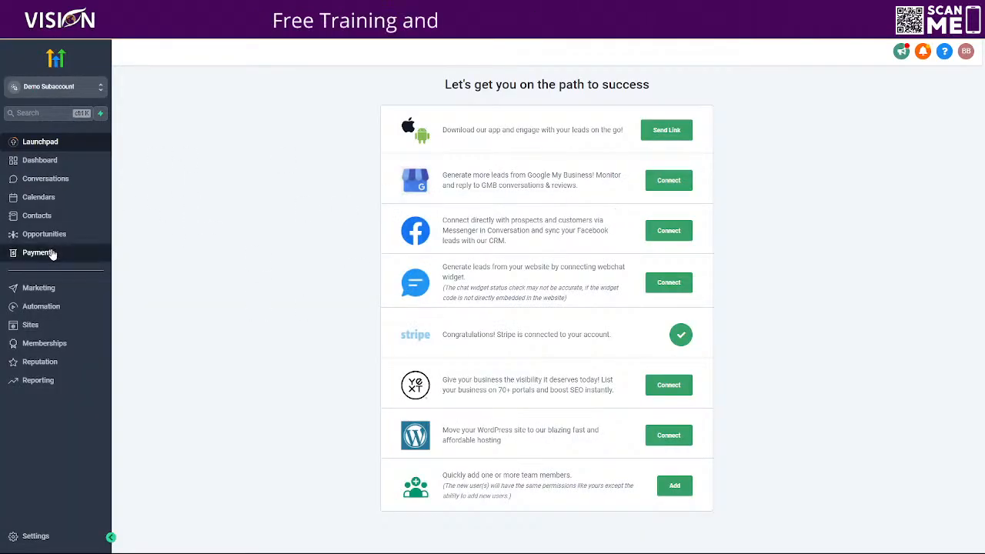
{"action": "left_click", "coordinate": [53, 252]}
{"action": "left_click", "coordinate": [485, 77]}
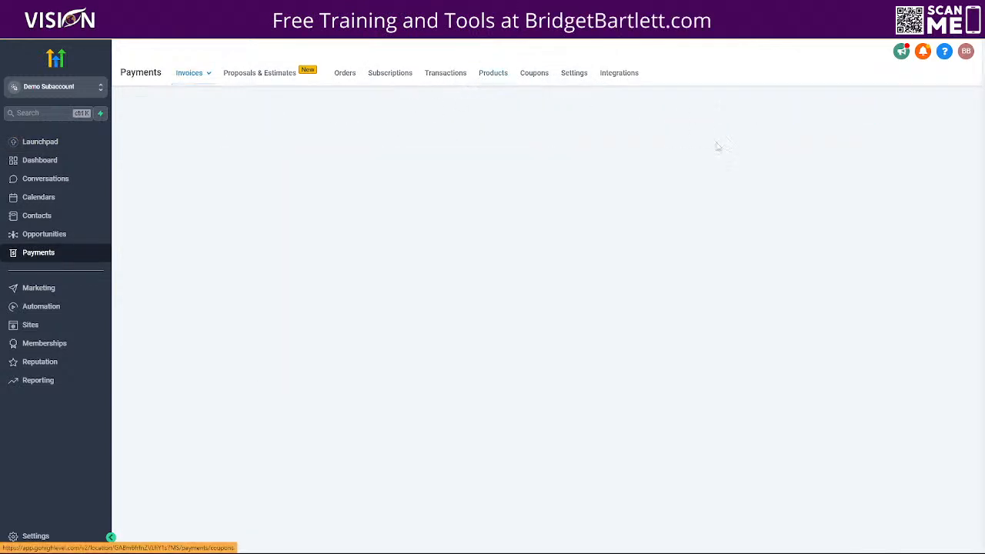
{"action": "left_click", "coordinate": [806, 120]}
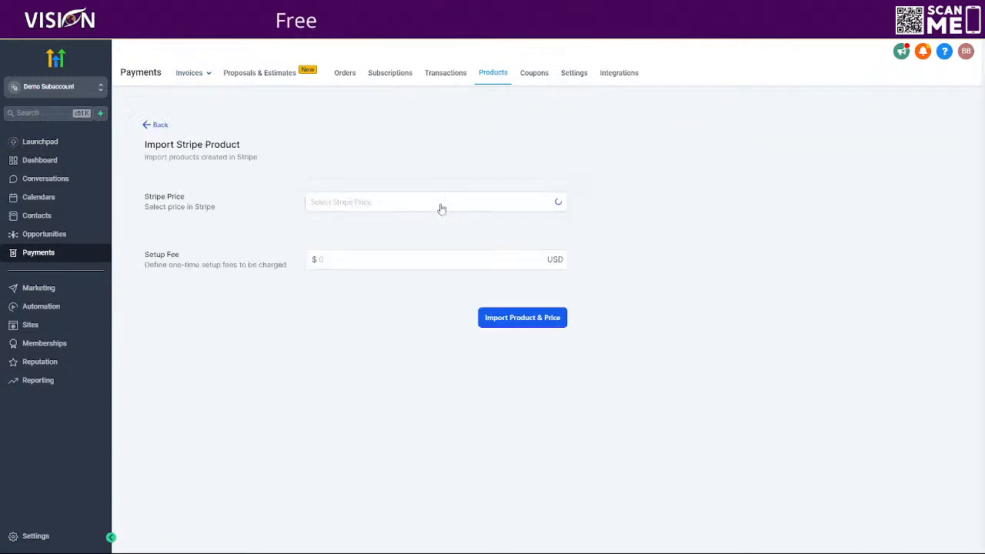
Step: Import the $197.00 monthly agency plan from Stripe using the copied price ID, with a one-time setup fee of $997
{"action": "left_click", "coordinate": [368, 203]}
{"action": "key", "text": "ctrl+v"}
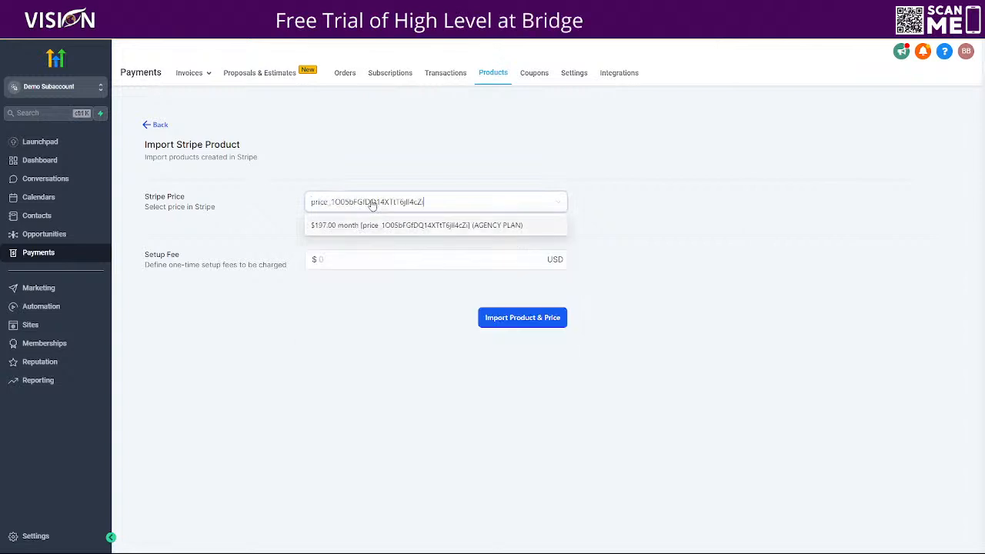
{"action": "left_click", "coordinate": [404, 227]}
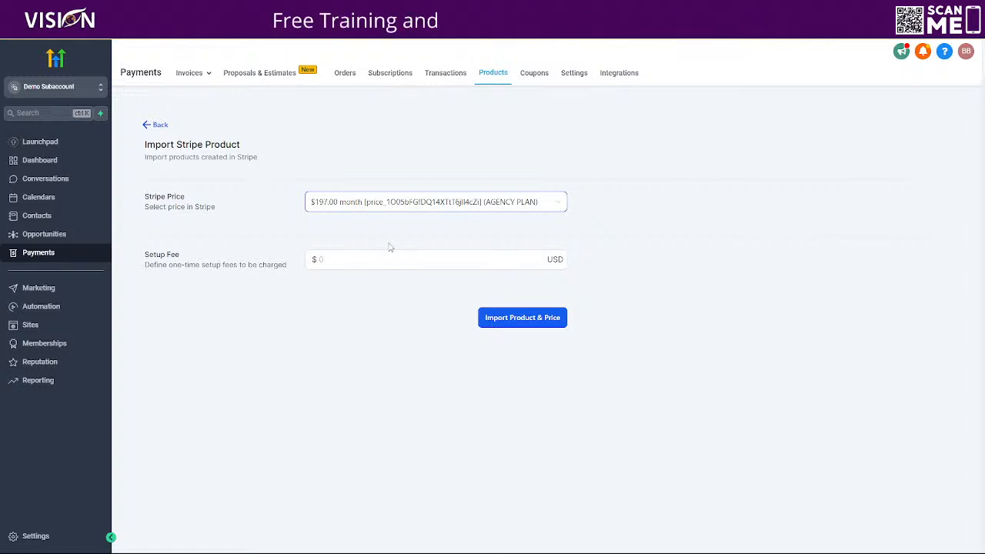
{"action": "left_click", "coordinate": [333, 259]}
{"action": "type", "text": "997"}
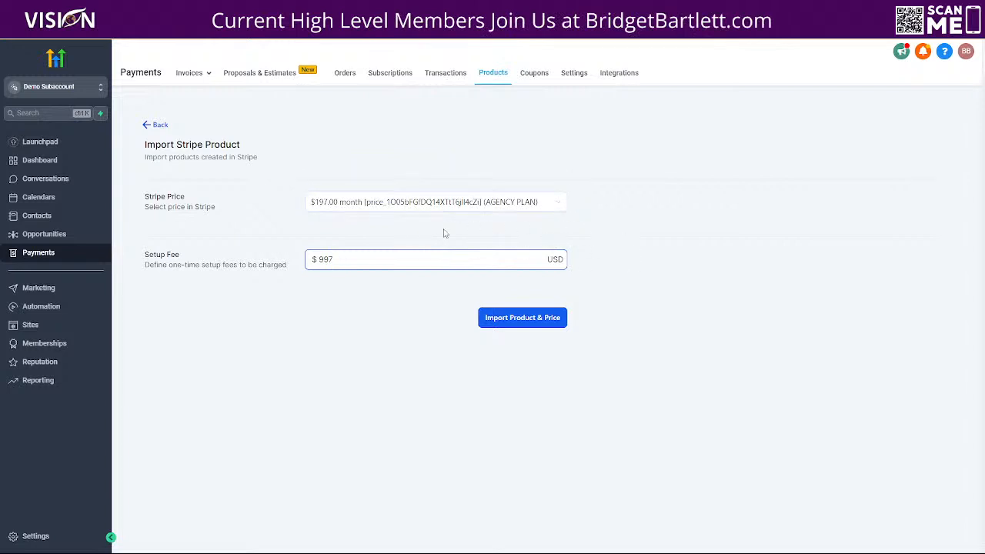
{"action": "left_click", "coordinate": [519, 318]}
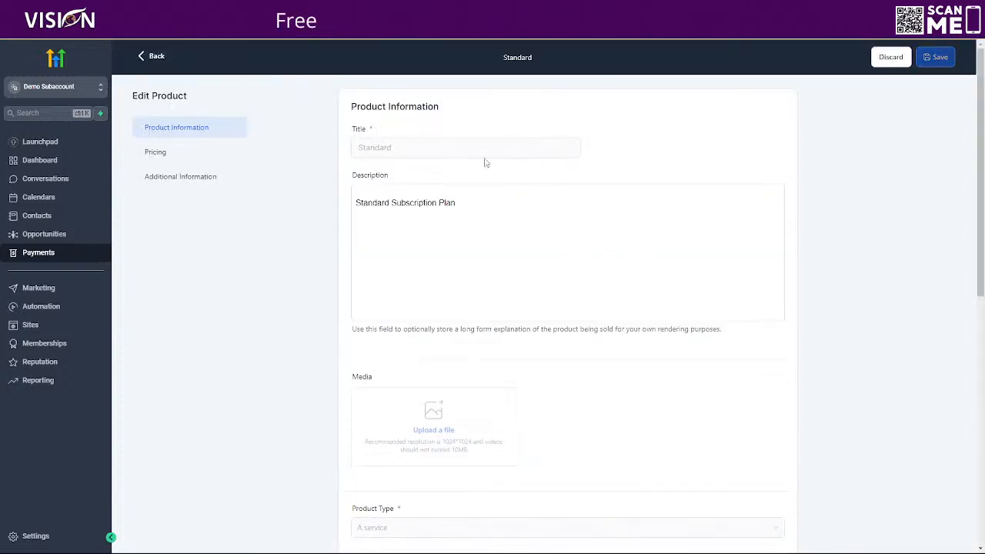
Step: Review the imported Standard product's information, prices and Stripe integration details, and return to the product list
{"action": "scroll", "coordinate": [493, 431], "scroll_direction": "down", "scroll_amount": 3}
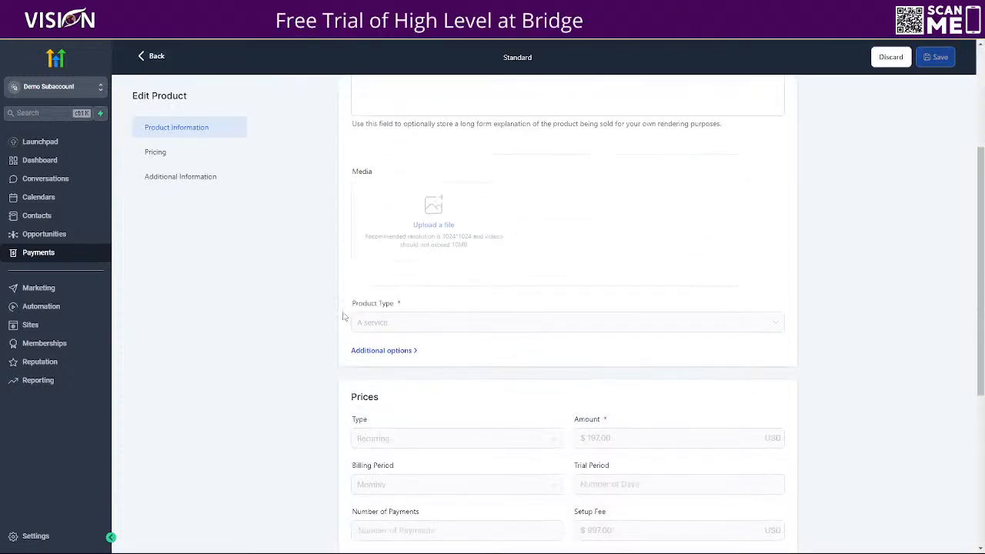
{"action": "scroll", "coordinate": [583, 387], "scroll_direction": "down", "scroll_amount": 2}
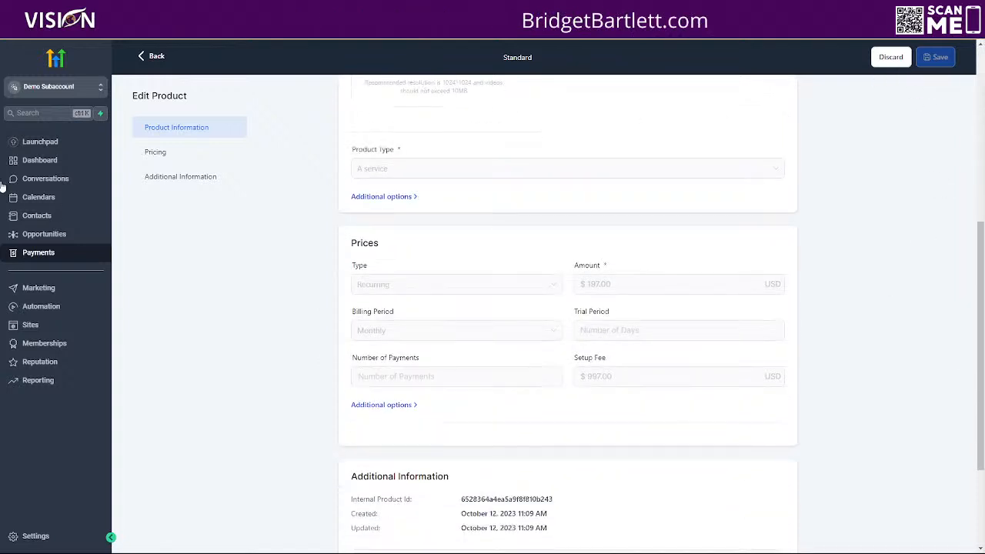
{"action": "scroll", "coordinate": [543, 537], "scroll_direction": "down", "scroll_amount": 2}
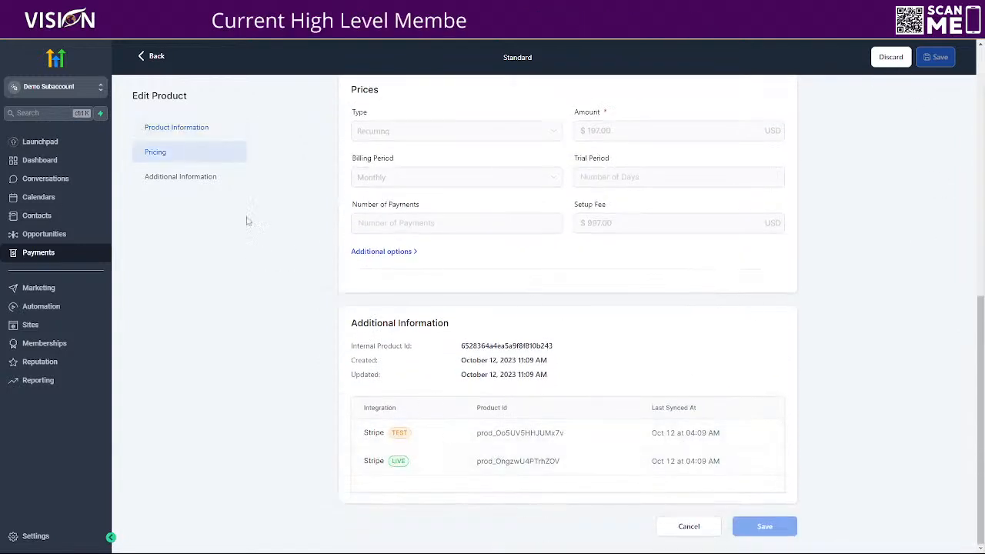
{"action": "left_click", "coordinate": [157, 58]}
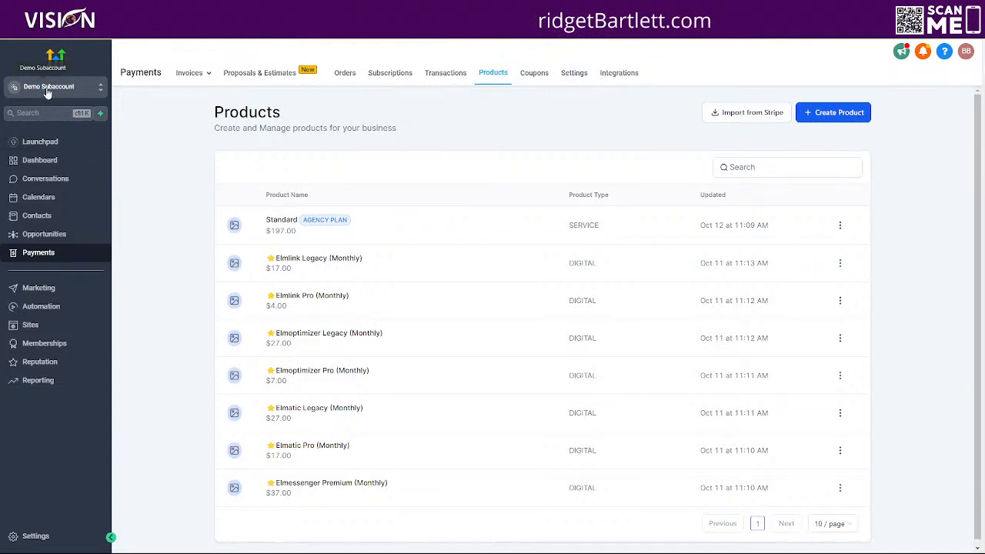
Step: Open a blank product form, check the Business account prices on the website, and return to the product form
{"action": "left_click", "coordinate": [838, 114]}
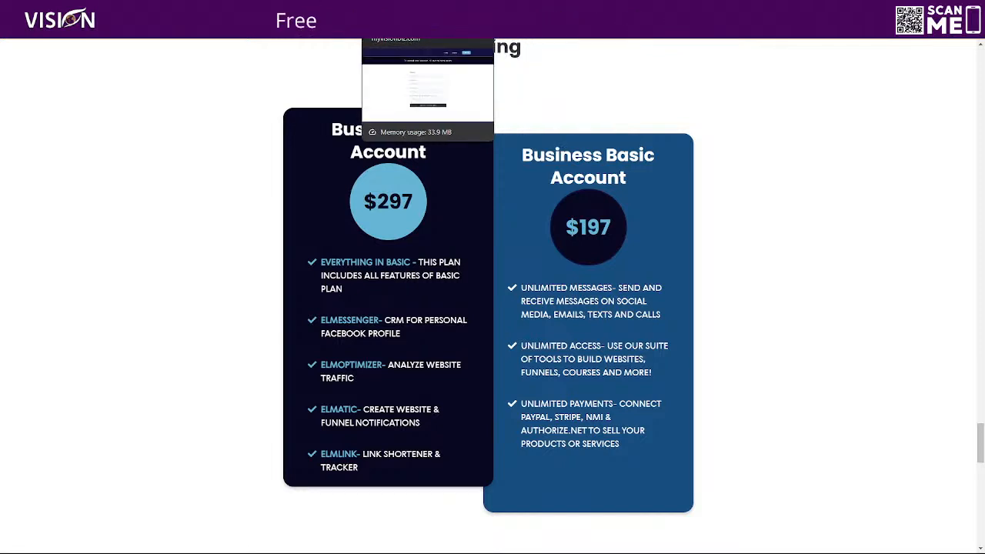
{"action": "left_click", "coordinate": [395, 8]}
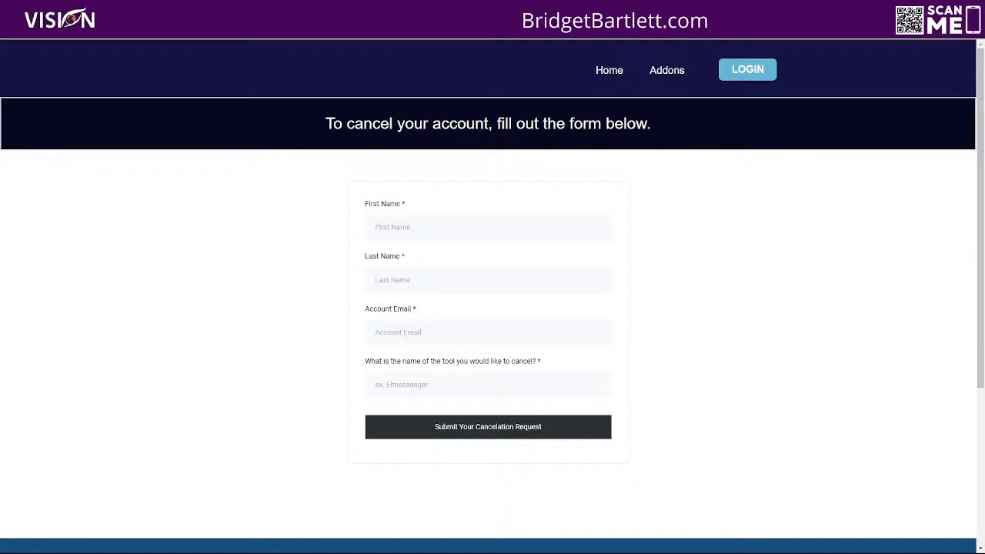
{"action": "left_click", "coordinate": [308, 8]}
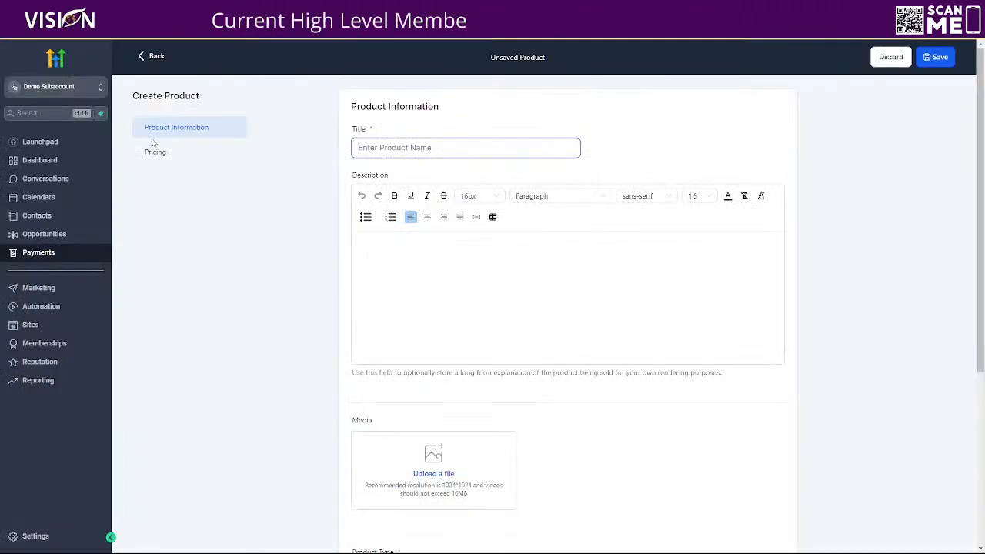
Step: Switch to the agency view and copy the Stripe price ID of the Professional SaaS plan's monthly price
{"action": "left_click", "coordinate": [55, 88]}
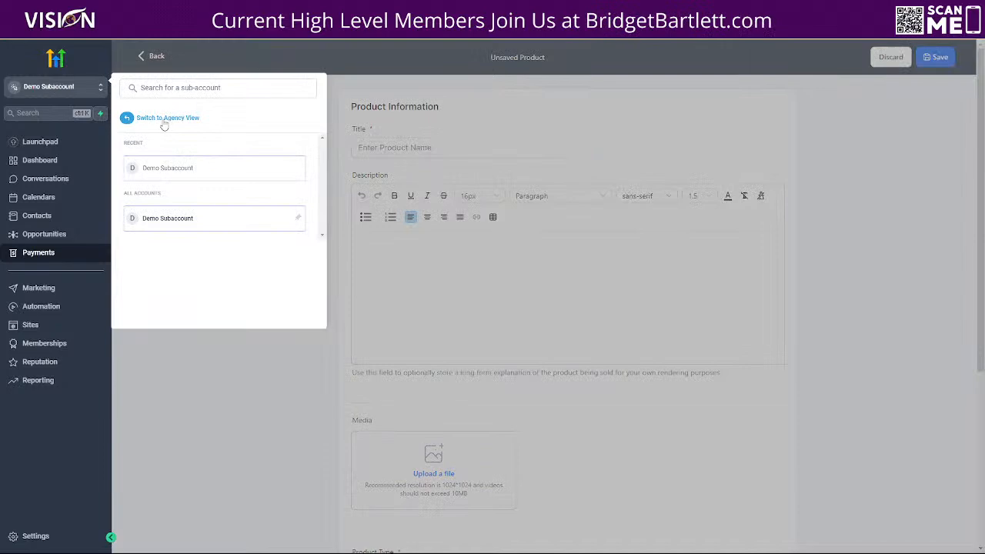
{"action": "left_click", "coordinate": [164, 124]}
{"action": "left_click", "coordinate": [51, 133]}
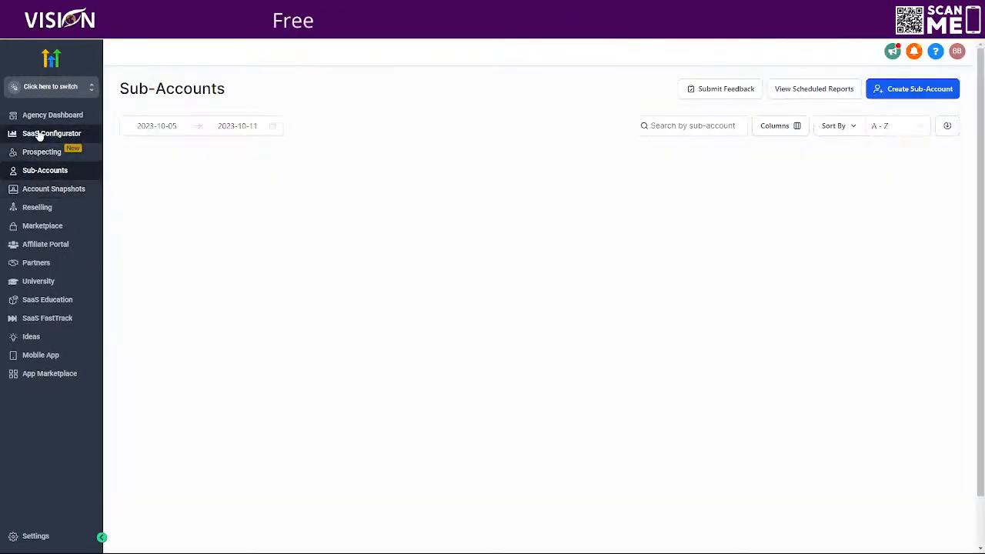
{"action": "scroll", "coordinate": [534, 378], "scroll_direction": "down", "scroll_amount": 2}
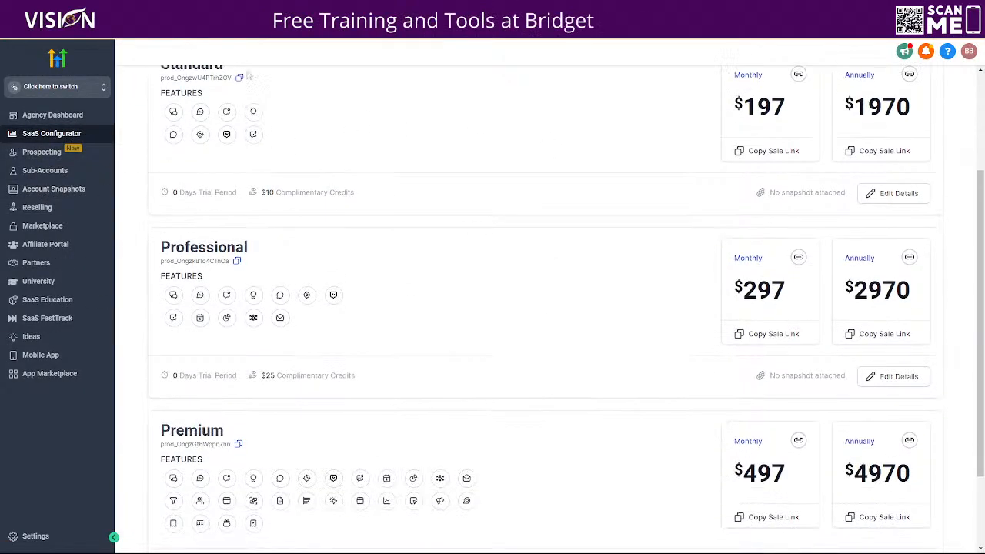
{"action": "left_click", "coordinate": [899, 376]}
{"action": "left_click", "coordinate": [197, 156]}
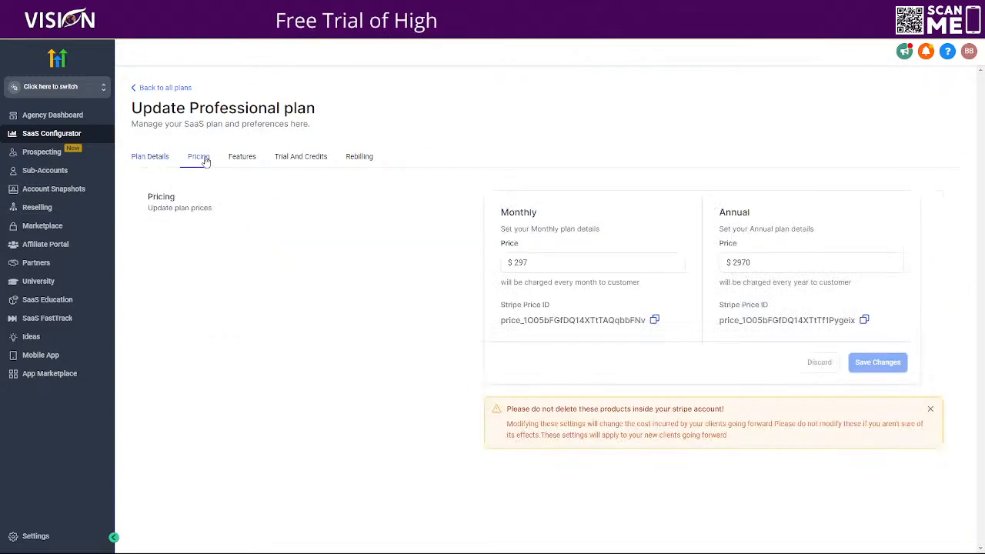
{"action": "left_click", "coordinate": [655, 322]}
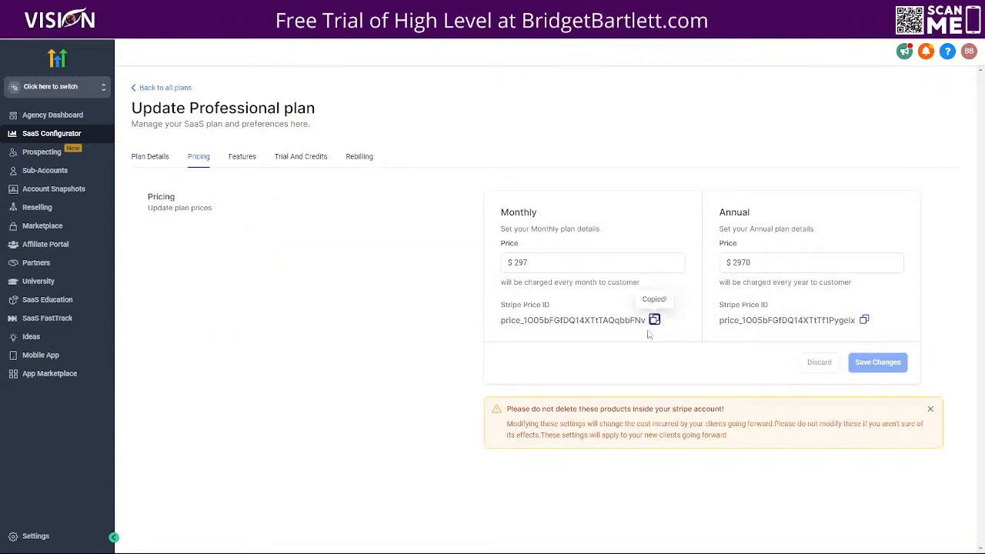
Step: Return to the Demo Subaccount and open the Stripe product import under its payment products
{"action": "left_click", "coordinate": [50, 87]}
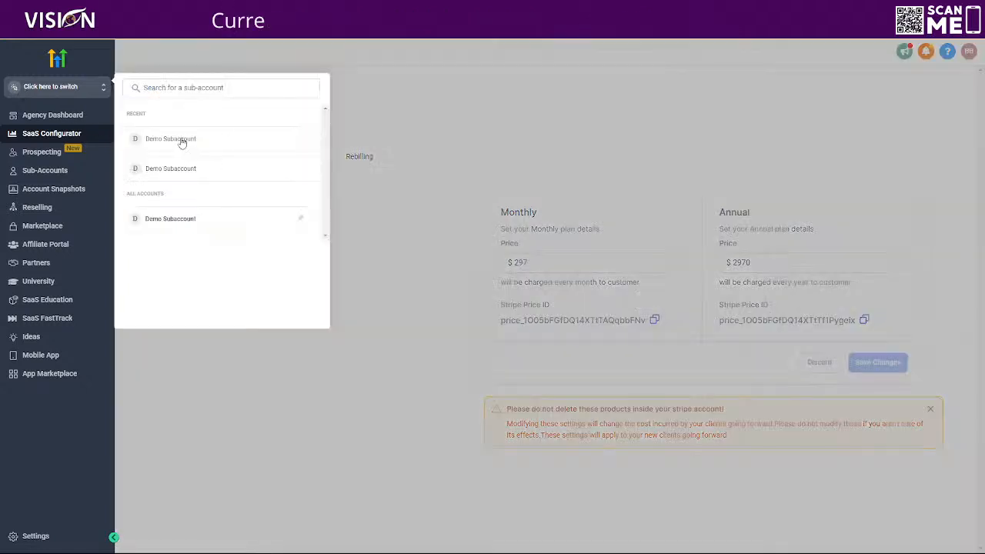
{"action": "left_click", "coordinate": [184, 139]}
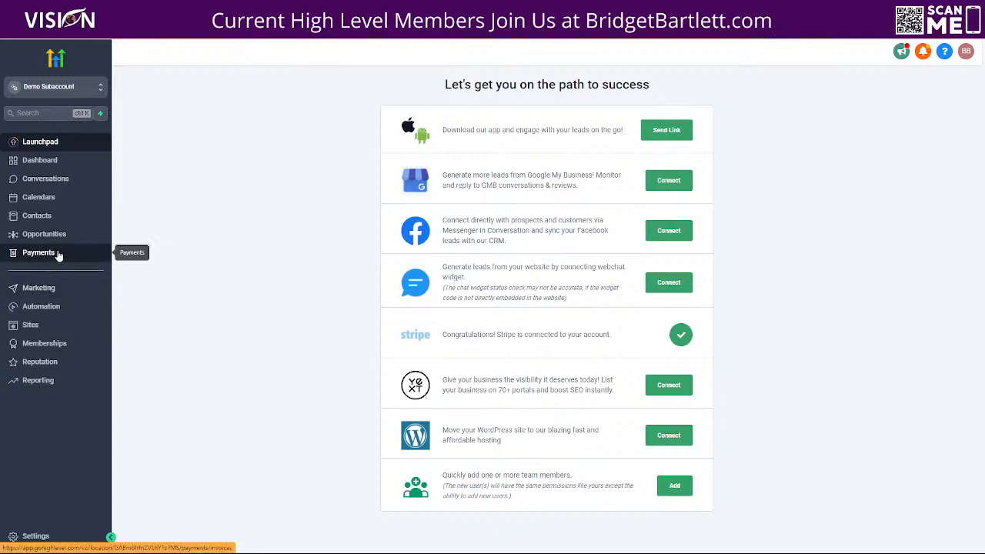
{"action": "left_click", "coordinate": [102, 254]}
{"action": "left_click", "coordinate": [491, 73]}
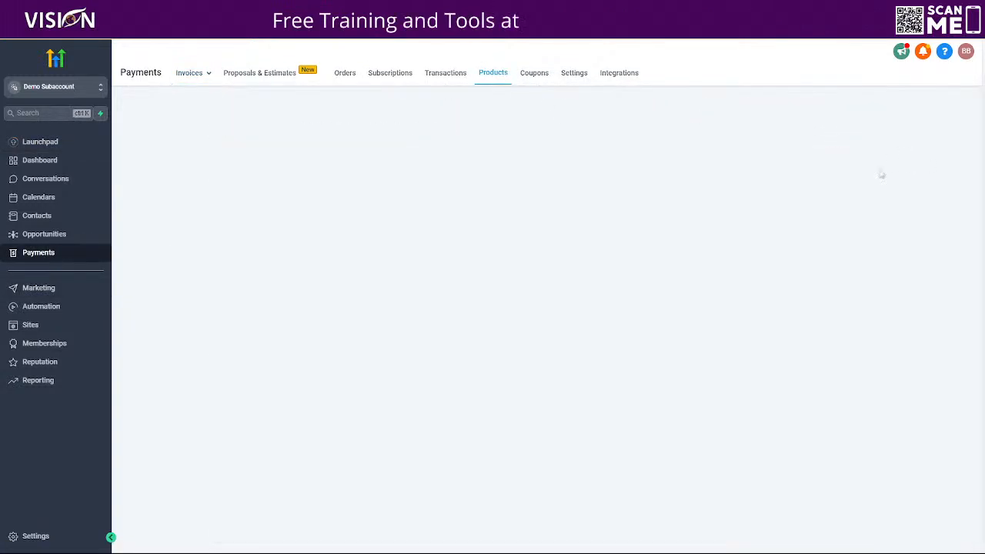
Step: Import the $297.00 monthly agency plan using the copied price ID, with a $997 setup fee, and return to the product list
{"action": "left_click", "coordinate": [424, 204]}
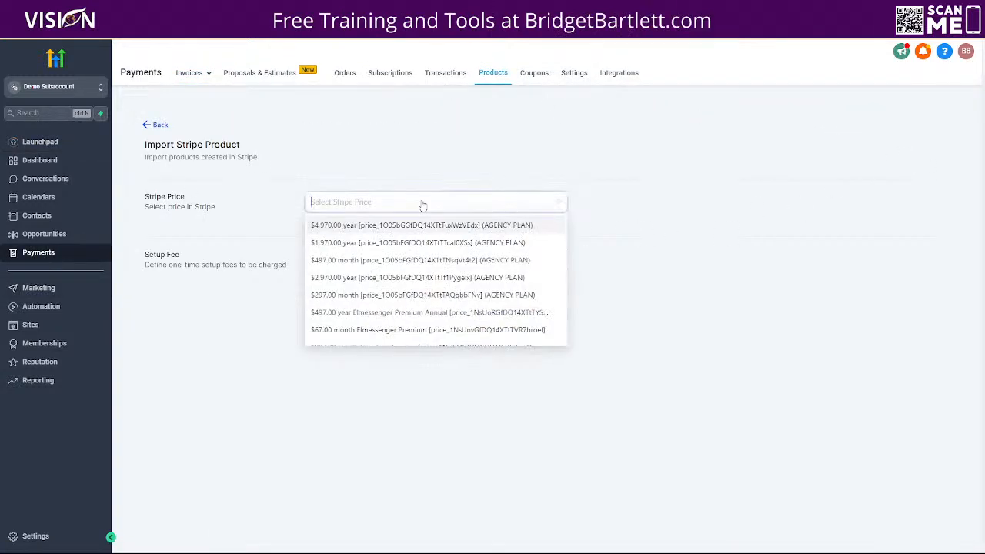
{"action": "key", "text": "ctrl+v"}
{"action": "left_click", "coordinate": [439, 225]}
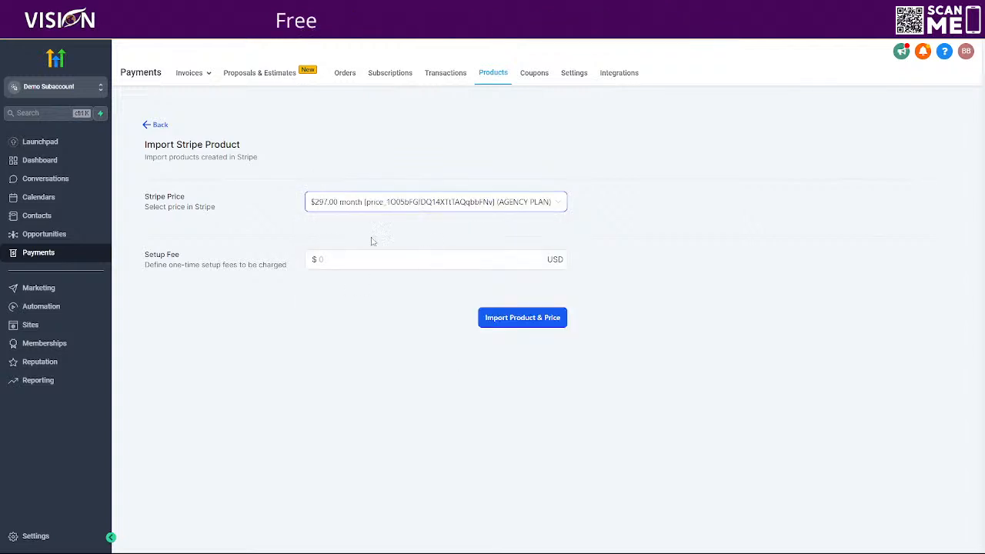
{"action": "left_click", "coordinate": [337, 259]}
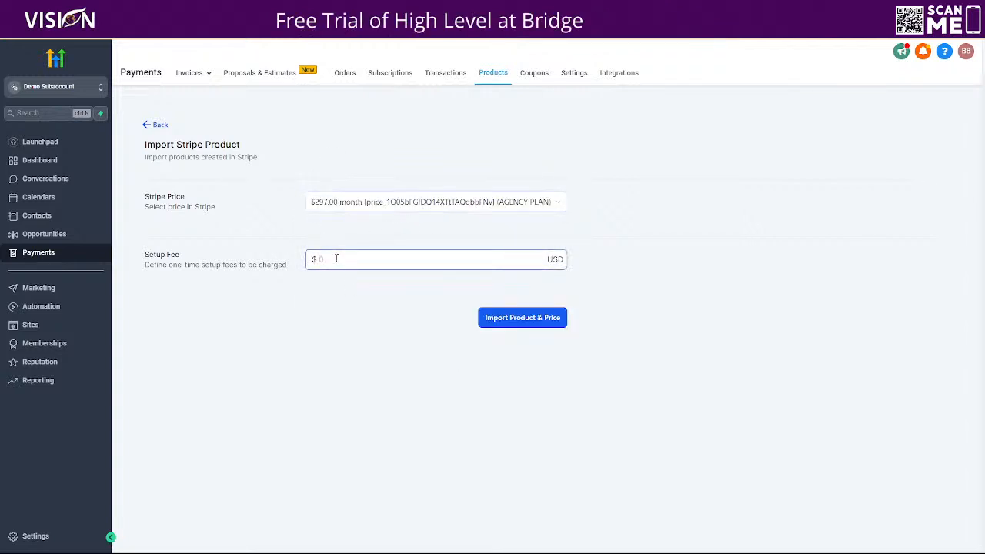
{"action": "type", "text": "997"}
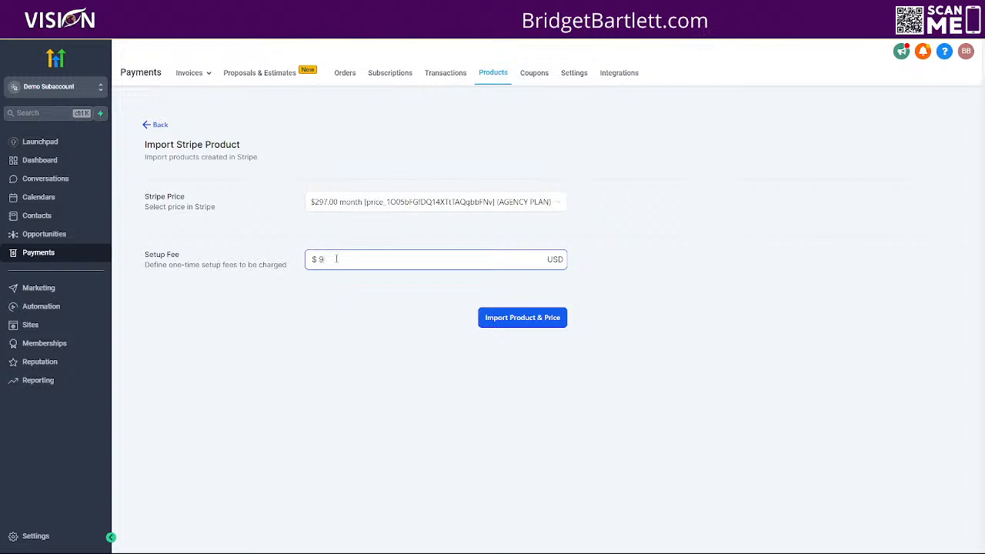
{"action": "type", "text": ".00"}
{"action": "left_click", "coordinate": [506, 320]}
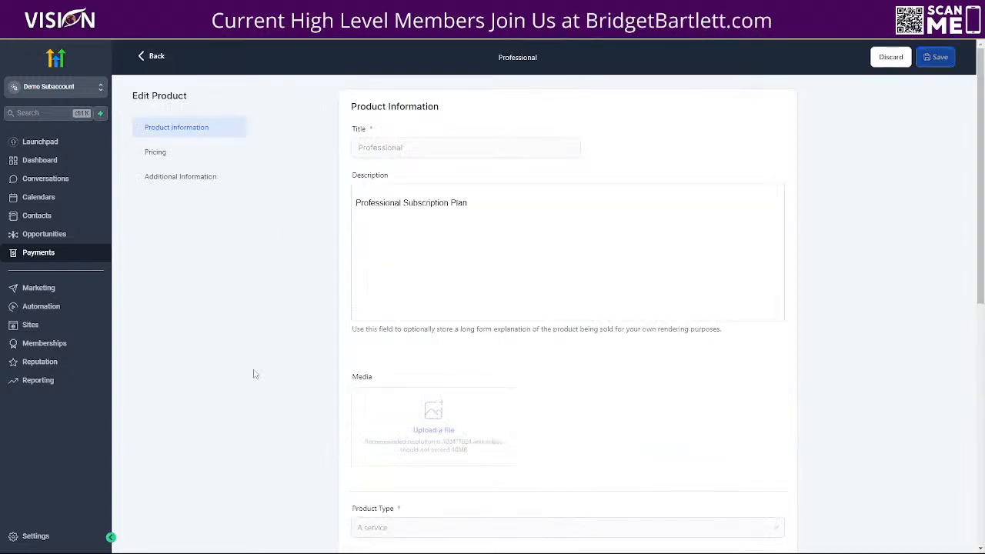
{"action": "left_click", "coordinate": [154, 59]}
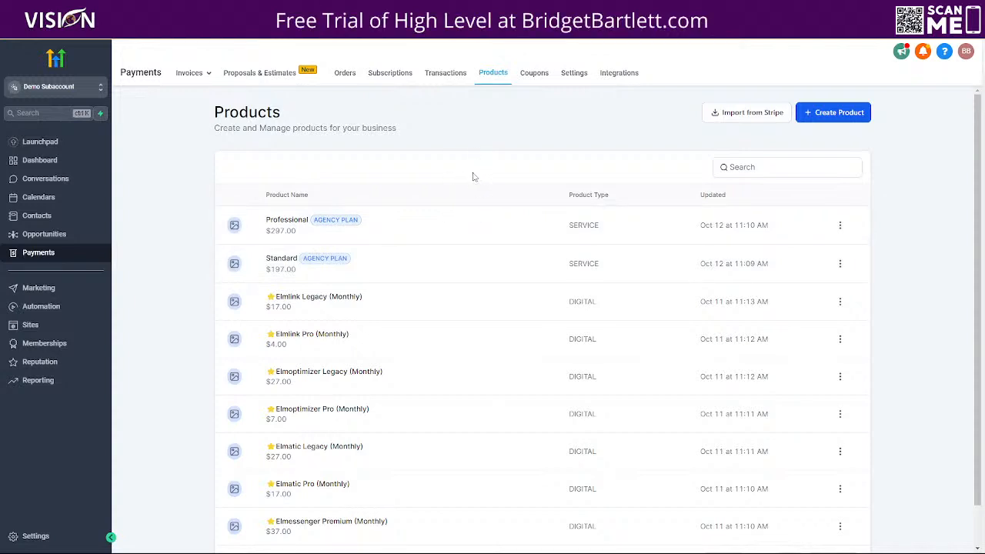
Step: Start a new product titled Standard and set its product type to Digital goods
{"action": "left_click", "coordinate": [838, 114]}
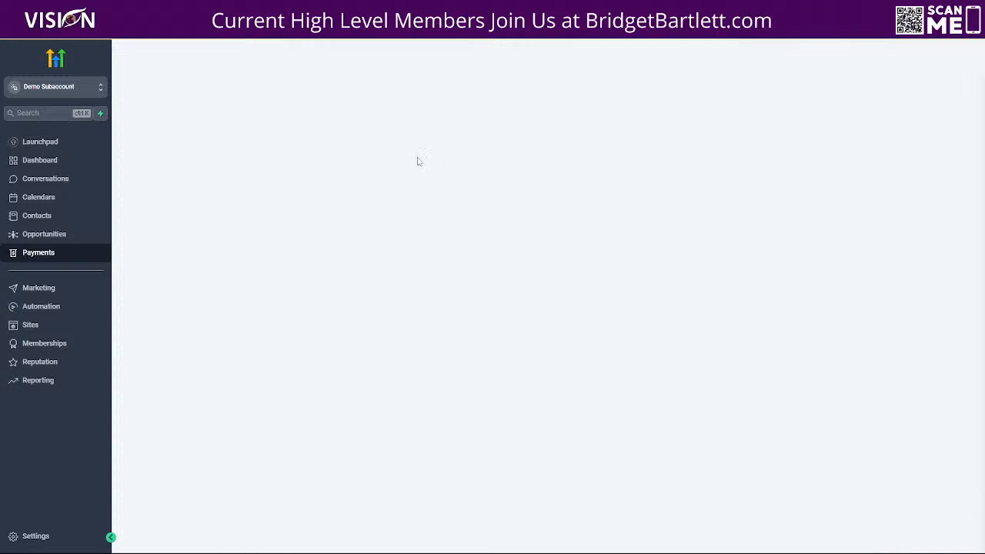
{"action": "left_click", "coordinate": [389, 147]}
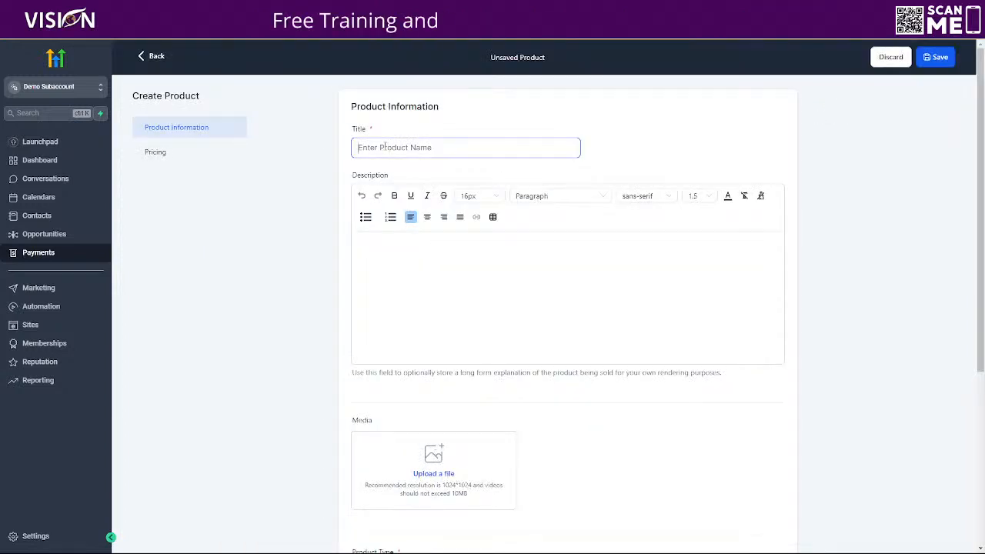
{"action": "type", "text": "Standard"}
{"action": "scroll", "coordinate": [407, 315], "scroll_direction": "down", "scroll_amount": 4}
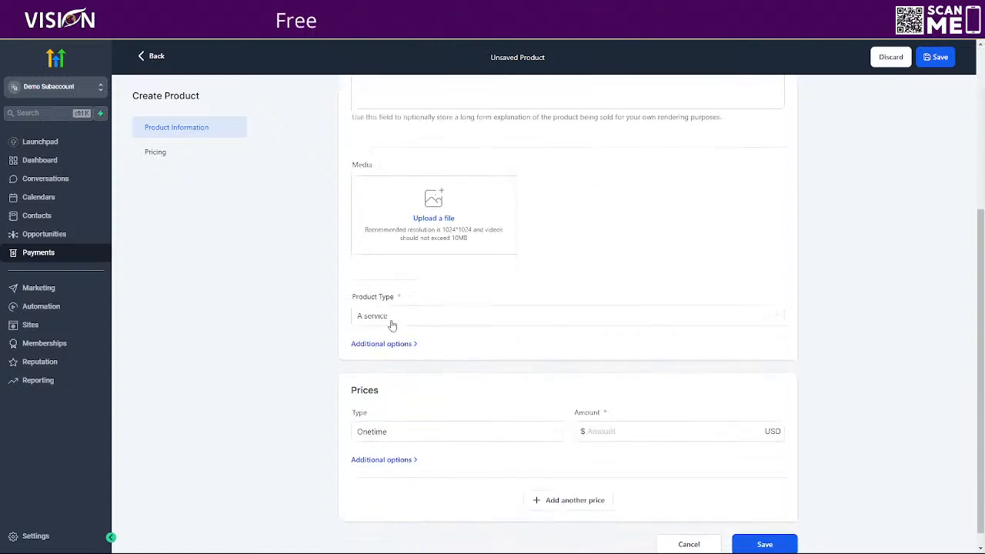
{"action": "left_click", "coordinate": [389, 300]}
{"action": "left_click", "coordinate": [376, 341]}
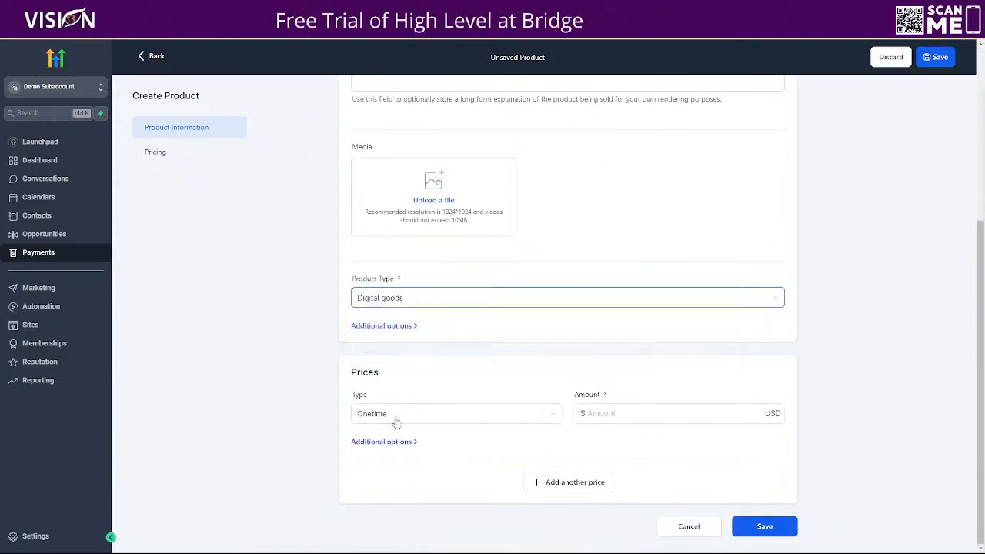
Step: Give the Standard product a recurring monthly price of $197 with a $997 setup fee, save it, and return to the product list
{"action": "left_click", "coordinate": [409, 415]}
{"action": "left_click", "coordinate": [398, 455]}
{"action": "left_click", "coordinate": [645, 414]}
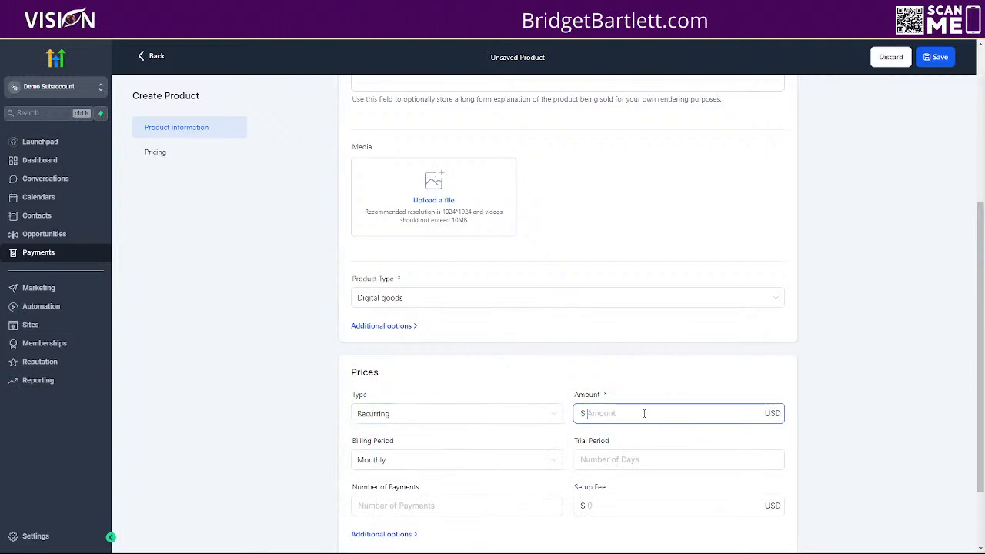
{"action": "scroll", "coordinate": [651, 416], "scroll_direction": "down", "scroll_amount": 2}
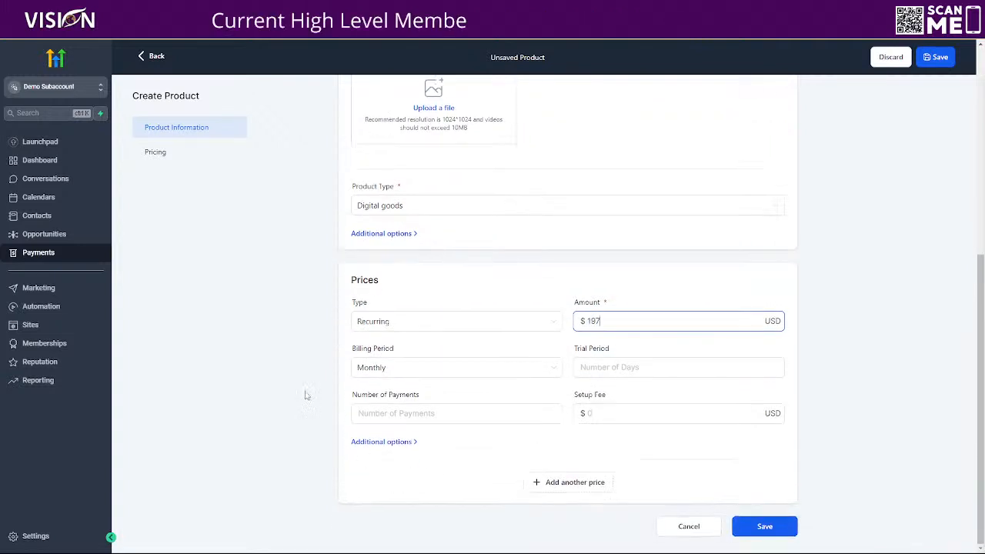
{"action": "left_click", "coordinate": [634, 413]}
{"action": "type", "text": "997"}
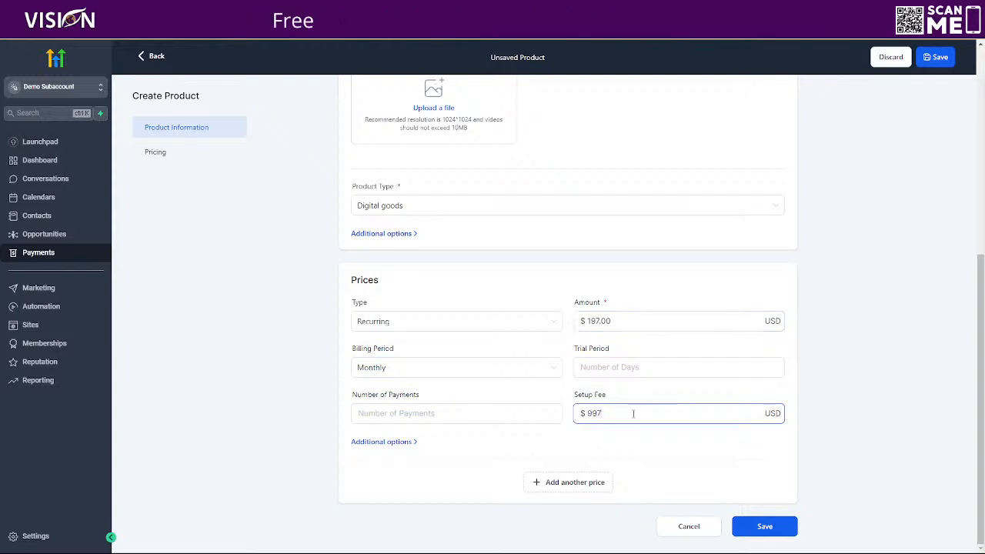
{"action": "left_click", "coordinate": [762, 526]}
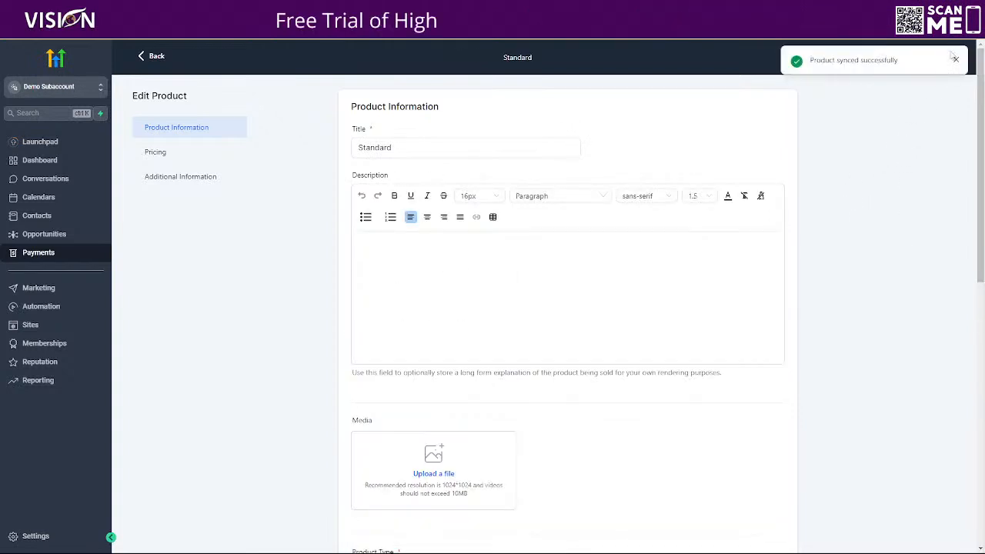
{"action": "left_click", "coordinate": [956, 59]}
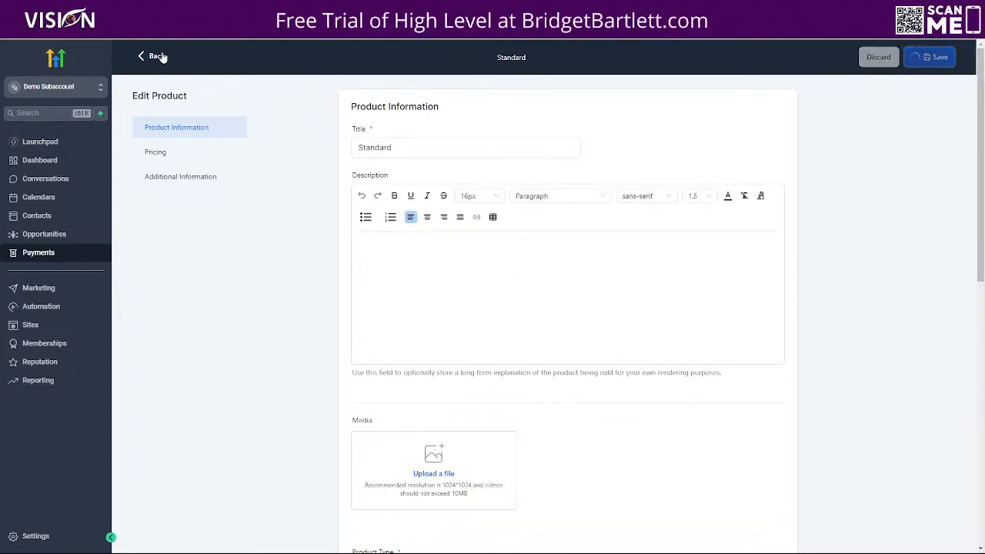
{"action": "left_click", "coordinate": [159, 56]}
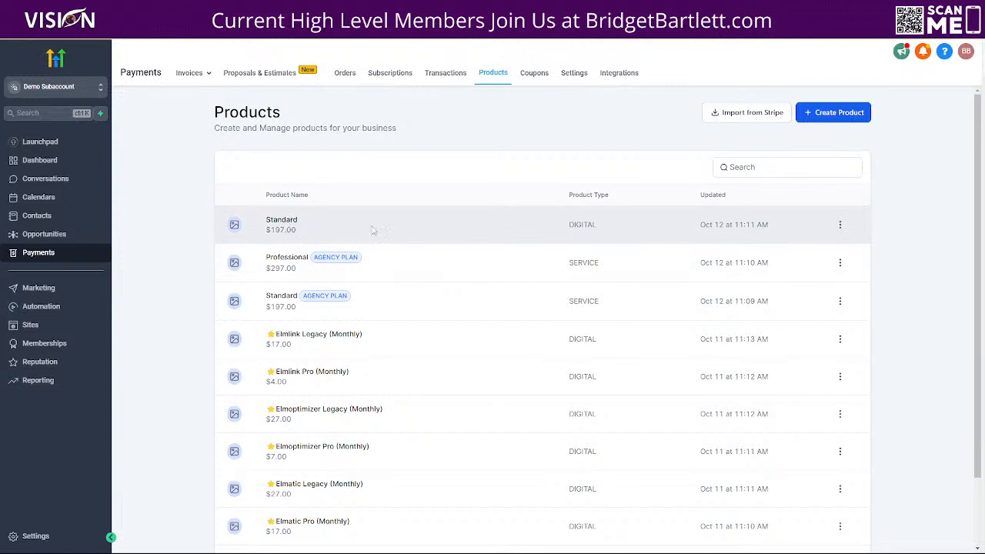
Step: Start another new product titled Professional and set its product type to Digital goods
{"action": "left_click", "coordinate": [834, 113]}
{"action": "left_click", "coordinate": [395, 148]}
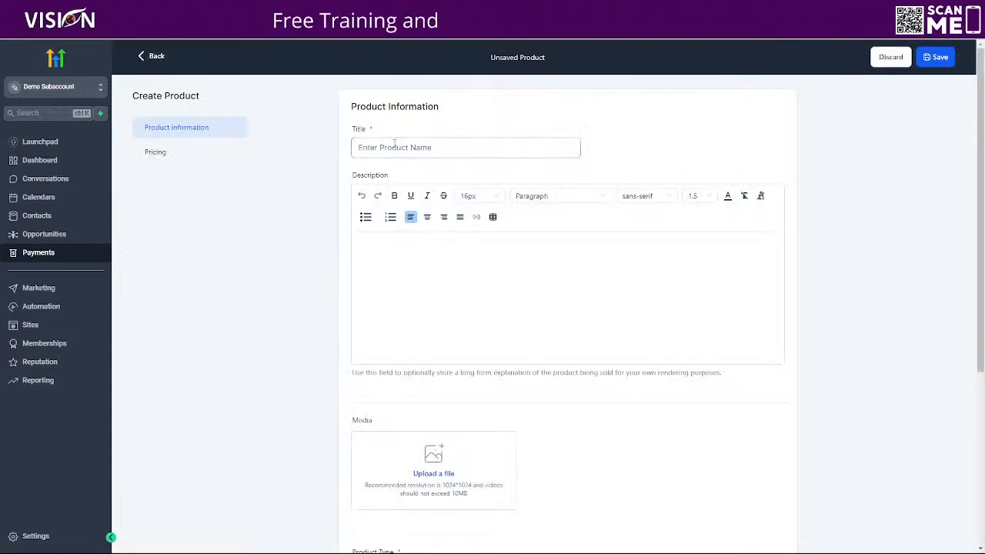
{"action": "type", "text": "Professional"}
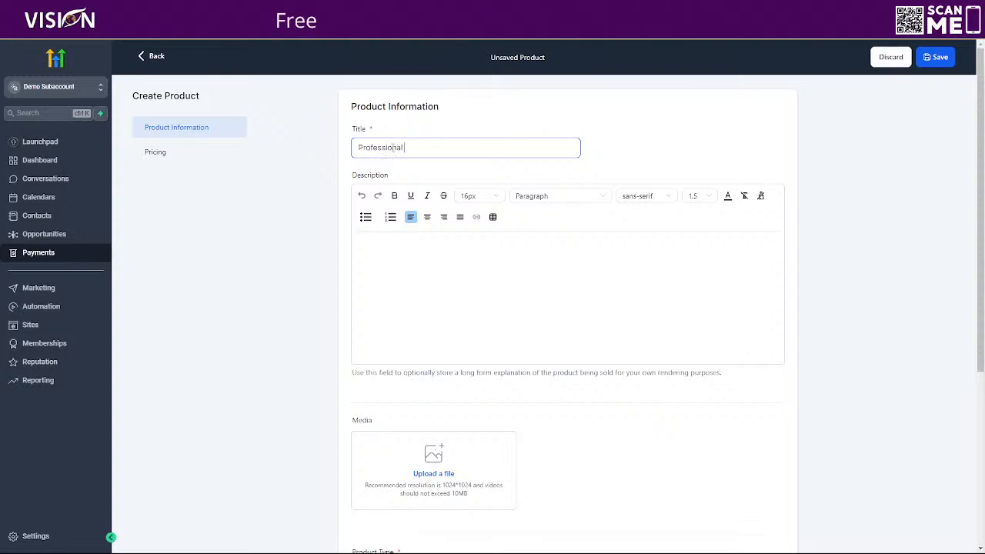
{"action": "scroll", "coordinate": [398, 454], "scroll_direction": "down", "scroll_amount": 3}
{"action": "left_click", "coordinate": [407, 372]}
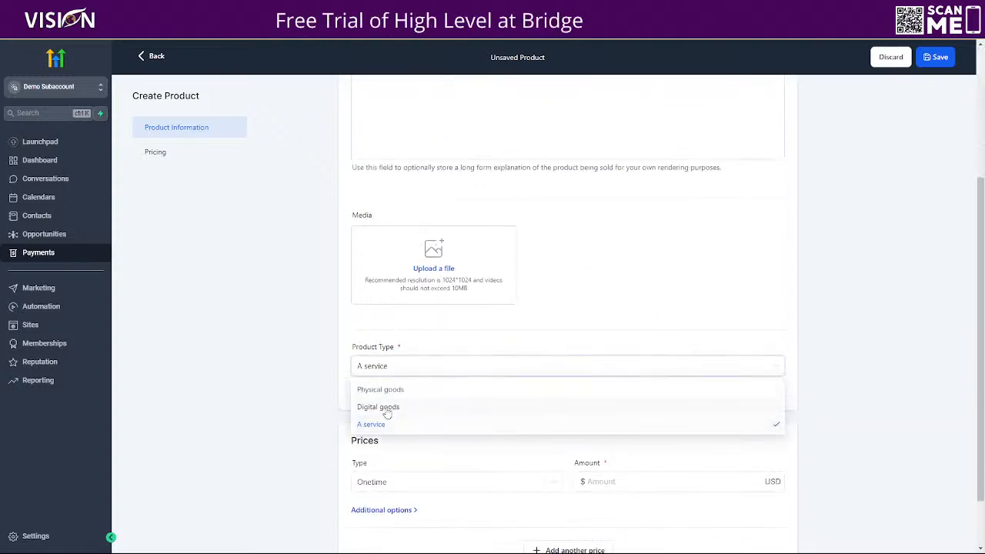
{"action": "left_click", "coordinate": [387, 405]}
Step: Give the Professional product a recurring monthly price of $297 with a $997 setup fee
{"action": "scroll", "coordinate": [512, 411], "scroll_direction": "down", "scroll_amount": 1}
{"action": "left_click", "coordinate": [444, 416]}
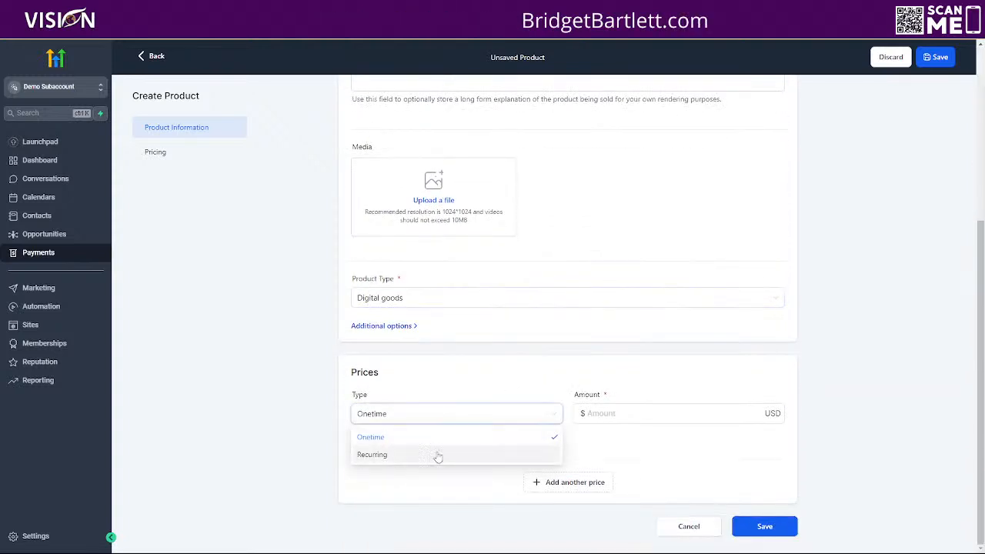
{"action": "left_click", "coordinate": [429, 460]}
{"action": "left_click", "coordinate": [627, 415]}
{"action": "type", "text": "297"}
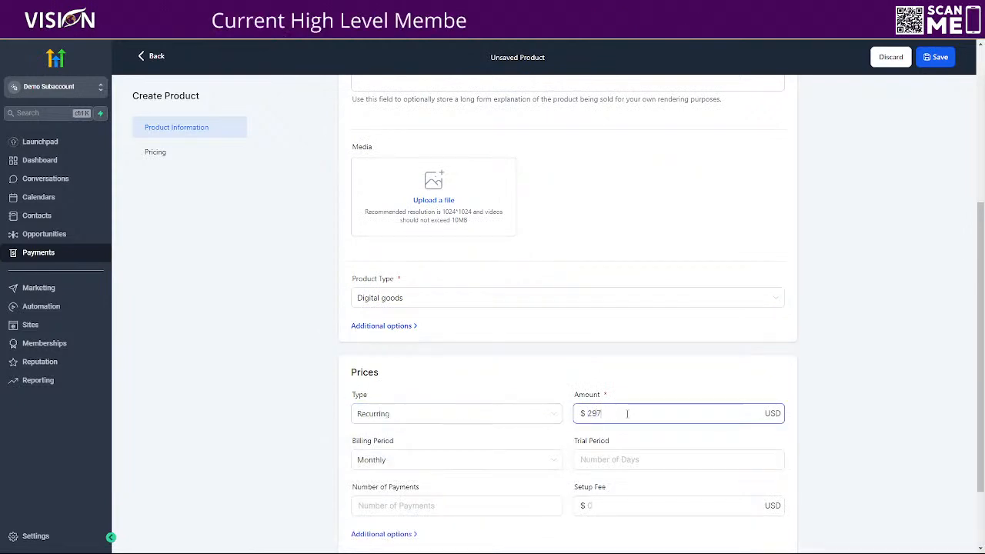
{"action": "scroll", "coordinate": [635, 413], "scroll_direction": "down", "scroll_amount": 1}
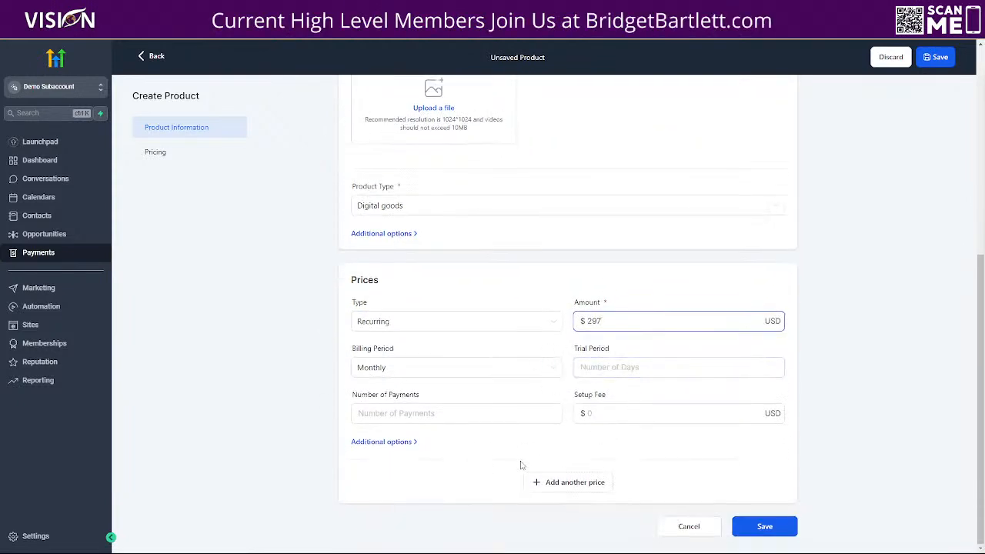
{"action": "left_click", "coordinate": [607, 412]}
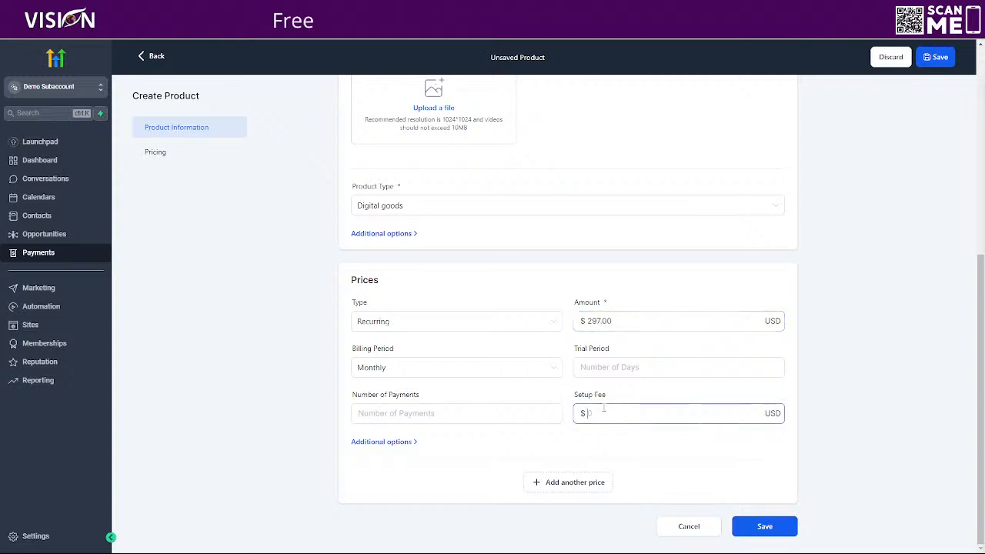
{"action": "type", "text": "9"}
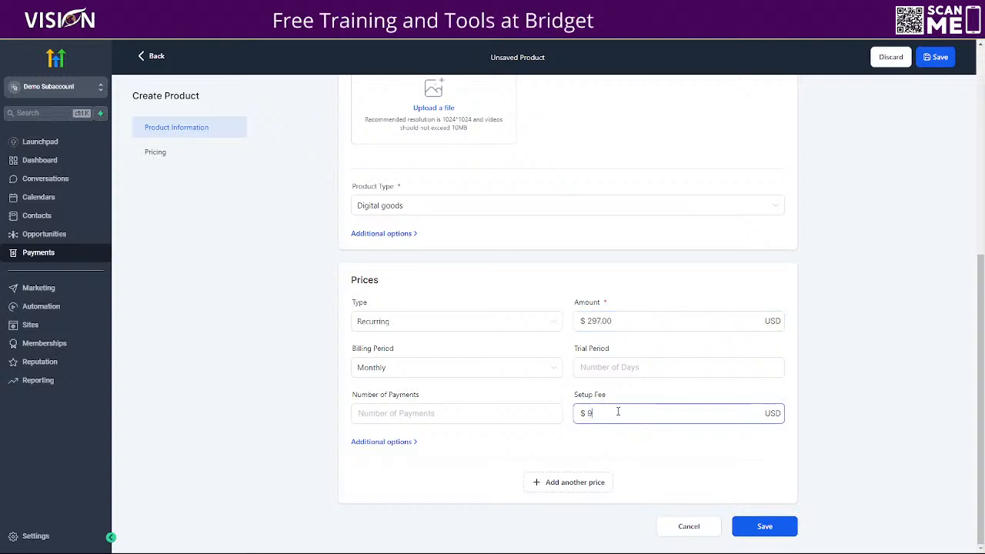
{"action": "type", "text": "97"}
Step: Save the Professional product with Stripe/PayPal sync and return to the product list
{"action": "left_click", "coordinate": [753, 535]}
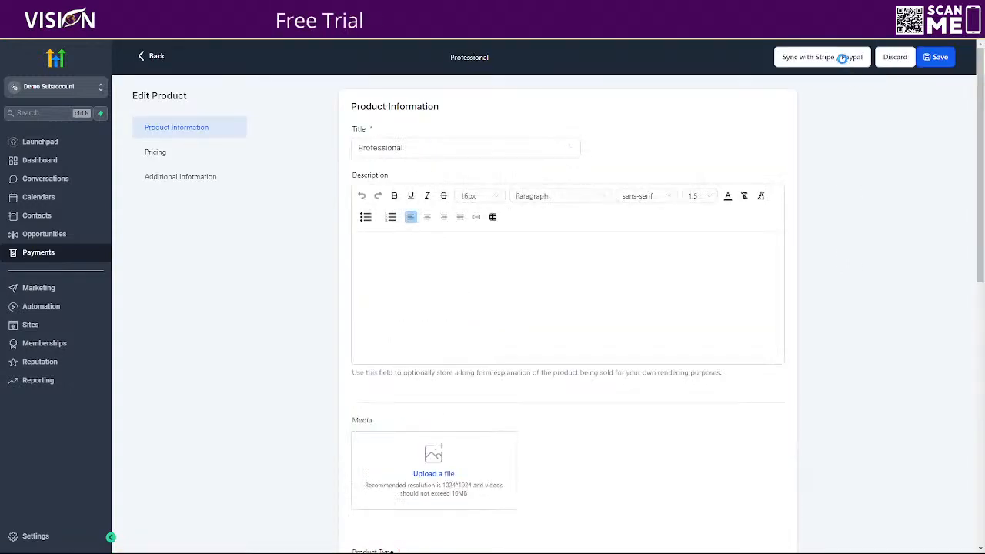
{"action": "left_click", "coordinate": [843, 58]}
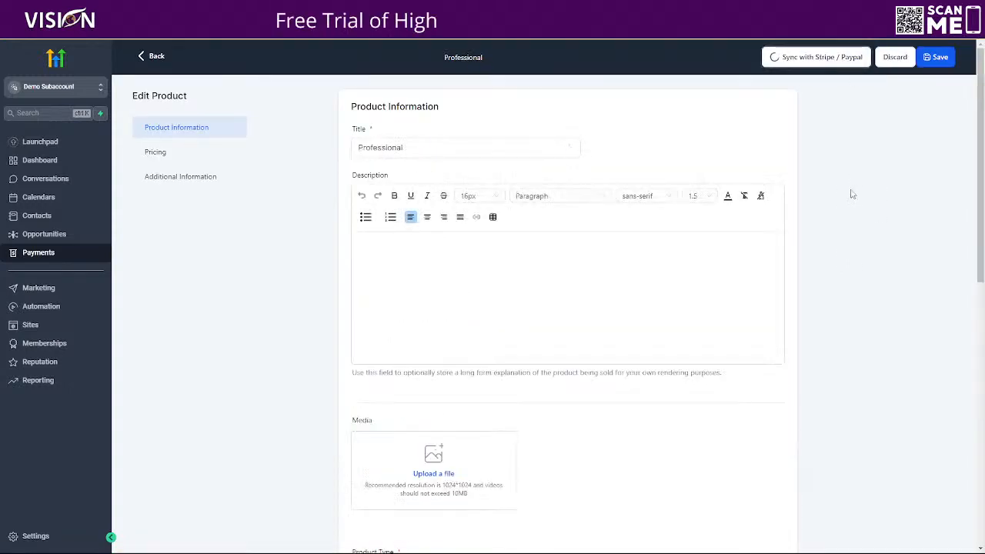
{"action": "left_click", "coordinate": [956, 62]}
{"action": "left_click", "coordinate": [934, 60]}
{"action": "left_click", "coordinate": [163, 59]}
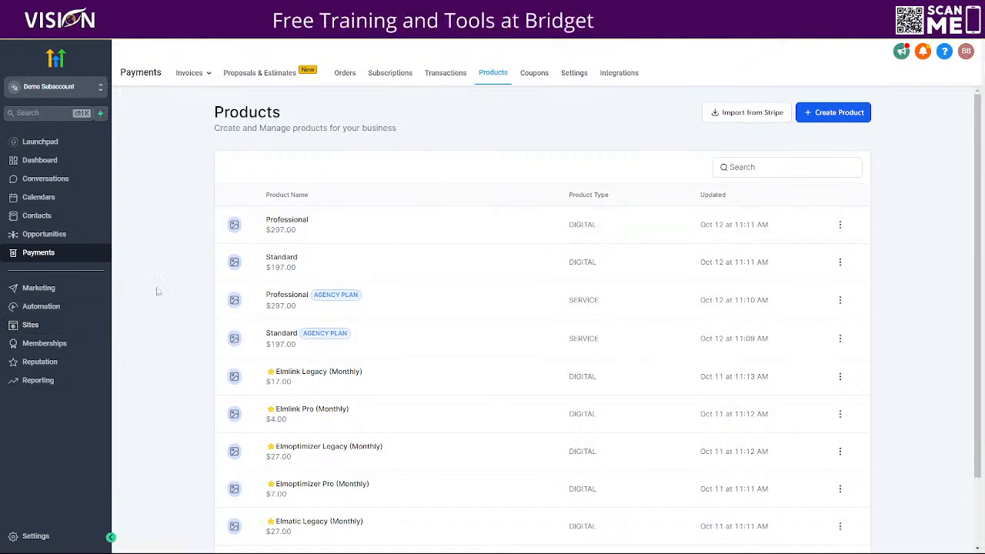
Step: Open the SaaS page's products in the Marketing Automation Solutions website and start adding a product
{"action": "left_click", "coordinate": [19, 328]}
{"action": "left_click", "coordinate": [207, 72]}
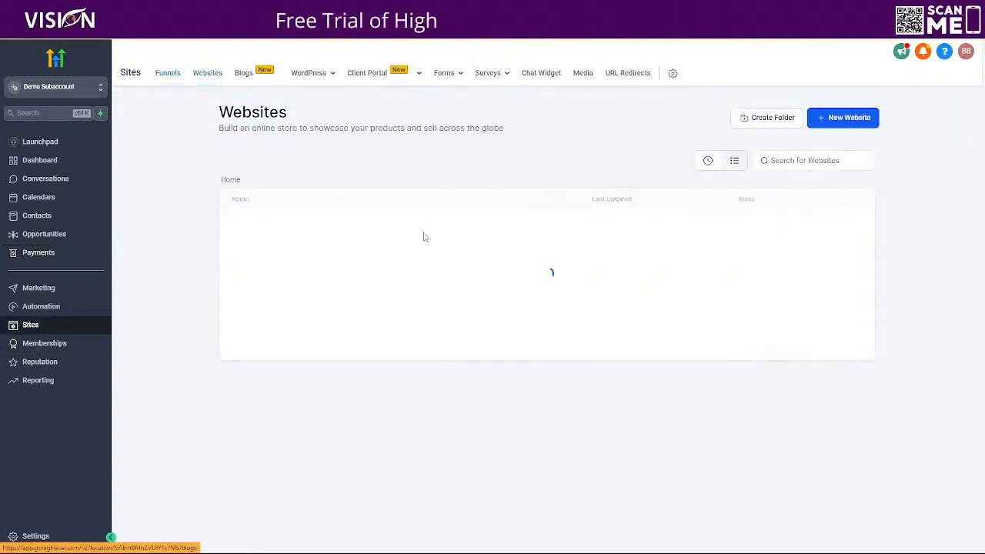
{"action": "left_click", "coordinate": [271, 224]}
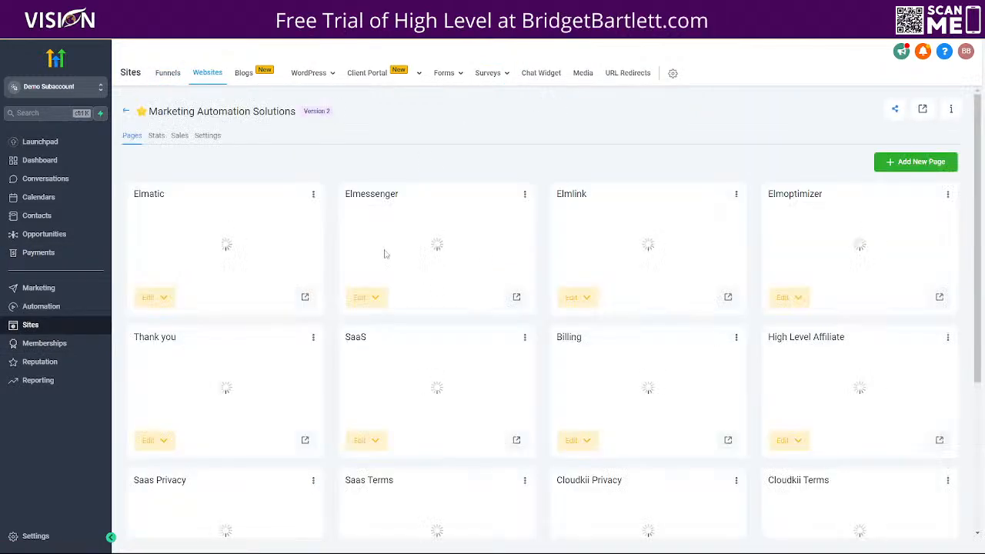
{"action": "scroll", "coordinate": [692, 396], "scroll_direction": "down", "scroll_amount": 2}
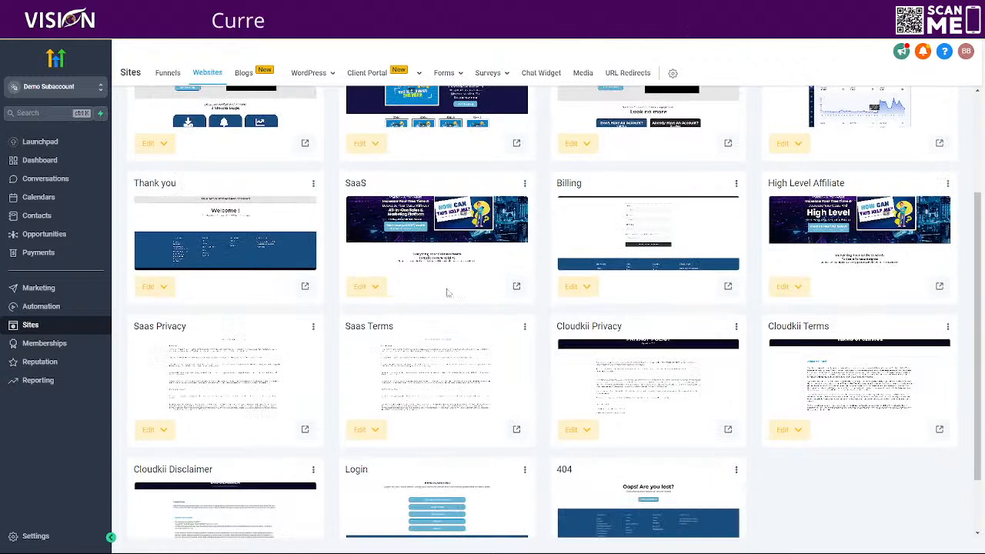
{"action": "left_click", "coordinate": [525, 185]}
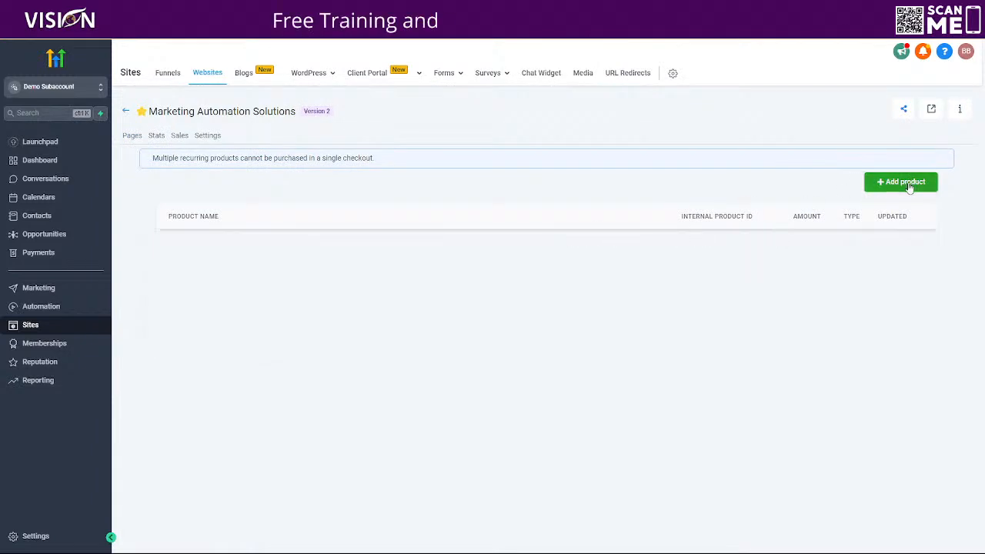
{"action": "left_click", "coordinate": [908, 182]}
Step: Choose the imported Standard agency plan, fourth in the product list, with its $197.00 month price
{"action": "left_click", "coordinate": [277, 235]}
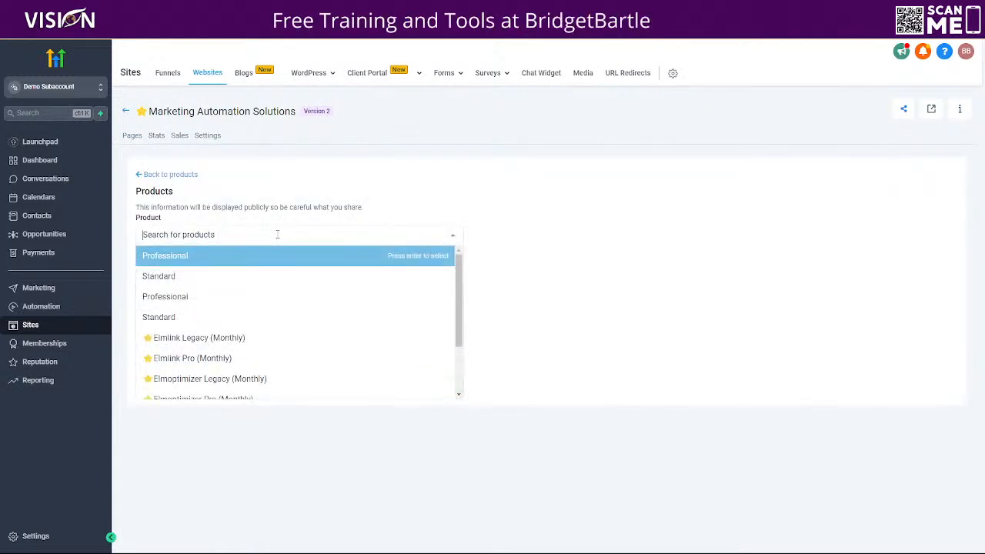
{"action": "left_click", "coordinate": [171, 318]}
{"action": "left_click", "coordinate": [185, 288]}
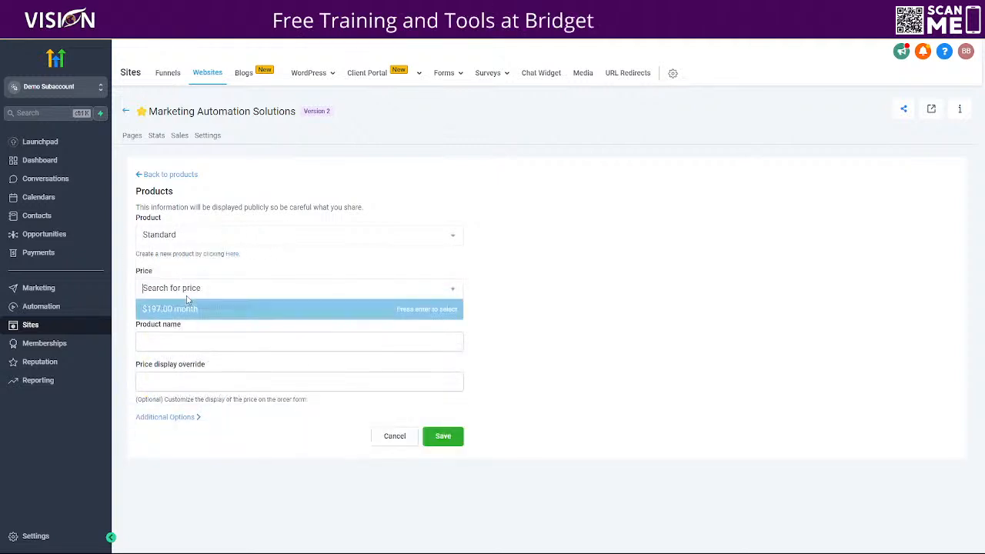
{"action": "left_click", "coordinate": [176, 308]}
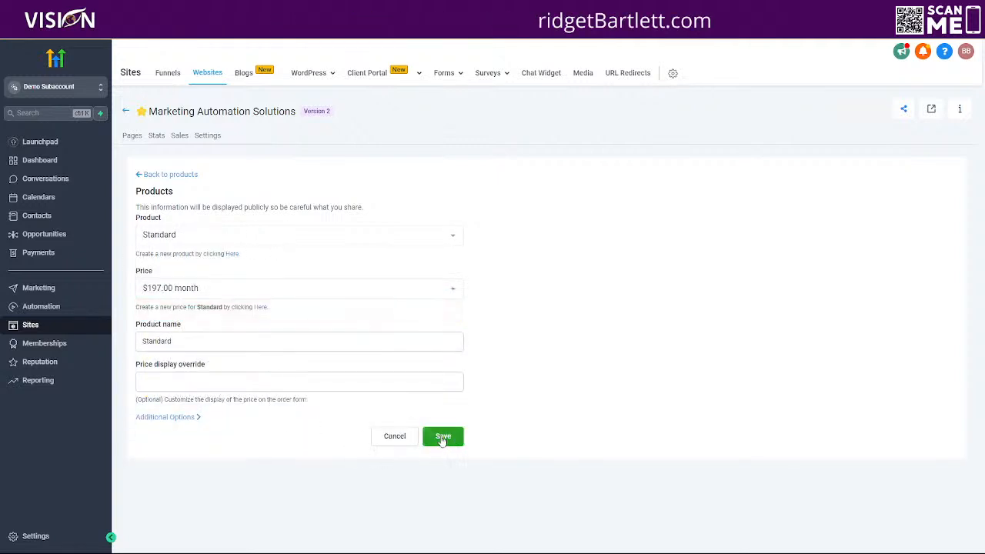
Step: Switch the page product to the manually created Standard product, second in the list, with the price Standard @ 197
{"action": "left_click", "coordinate": [197, 239]}
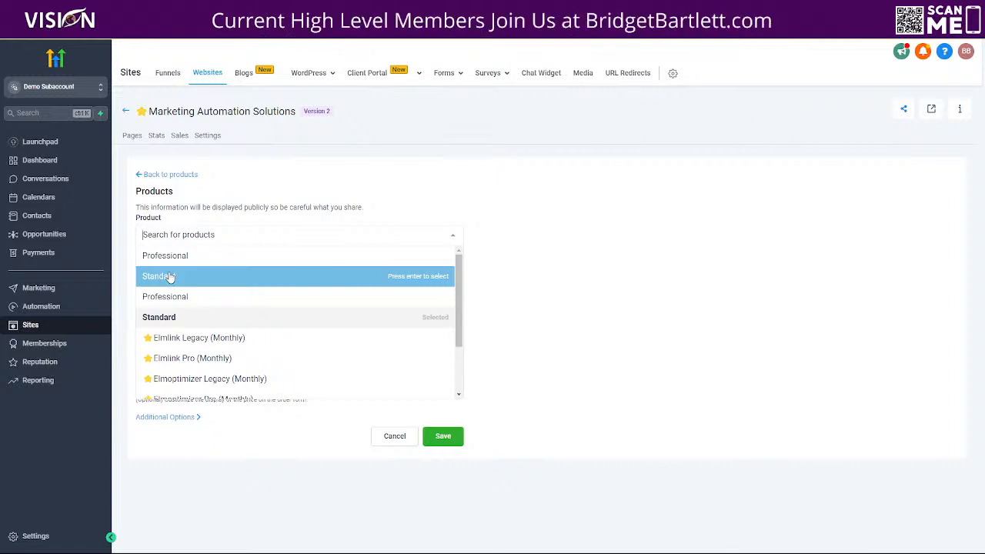
{"action": "left_click", "coordinate": [167, 276]}
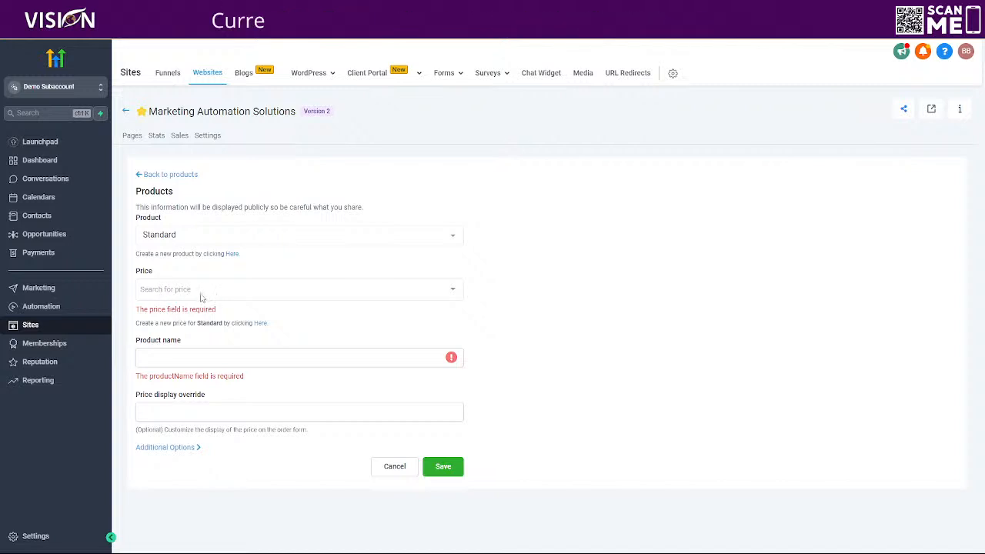
{"action": "left_click", "coordinate": [151, 287]}
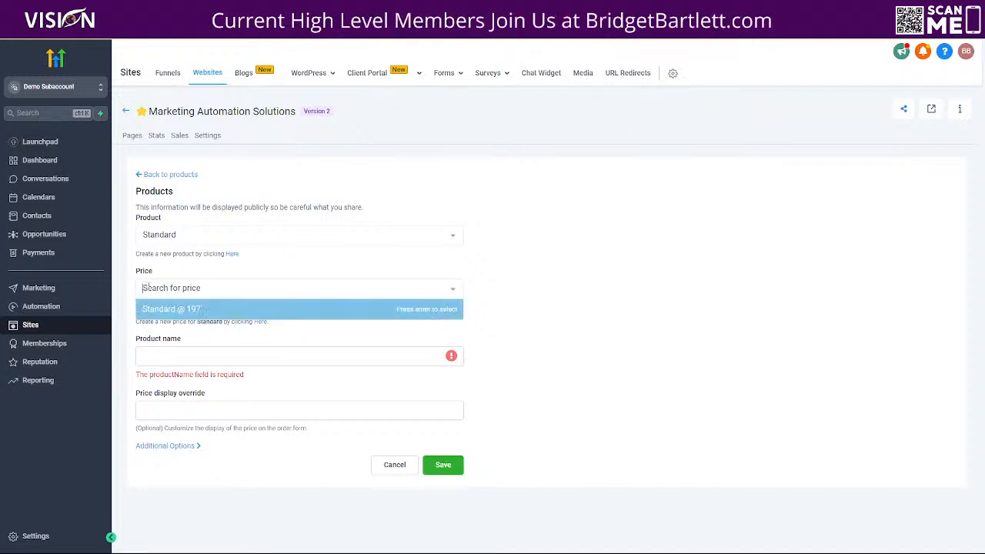
{"action": "left_click", "coordinate": [170, 310]}
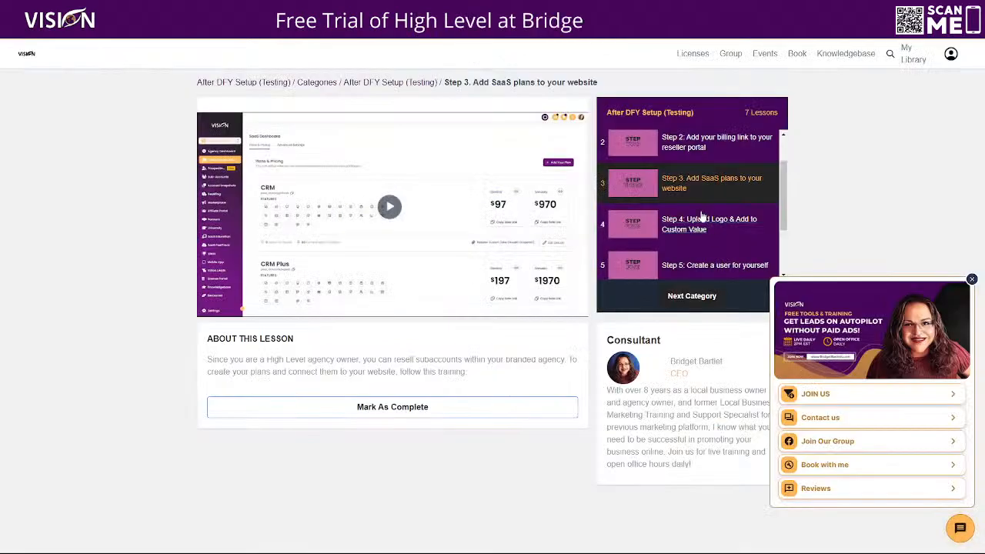
Step: Review the live SaaS website page from the pricing section up to the logo in the header
{"action": "left_click", "coordinate": [636, 279]}
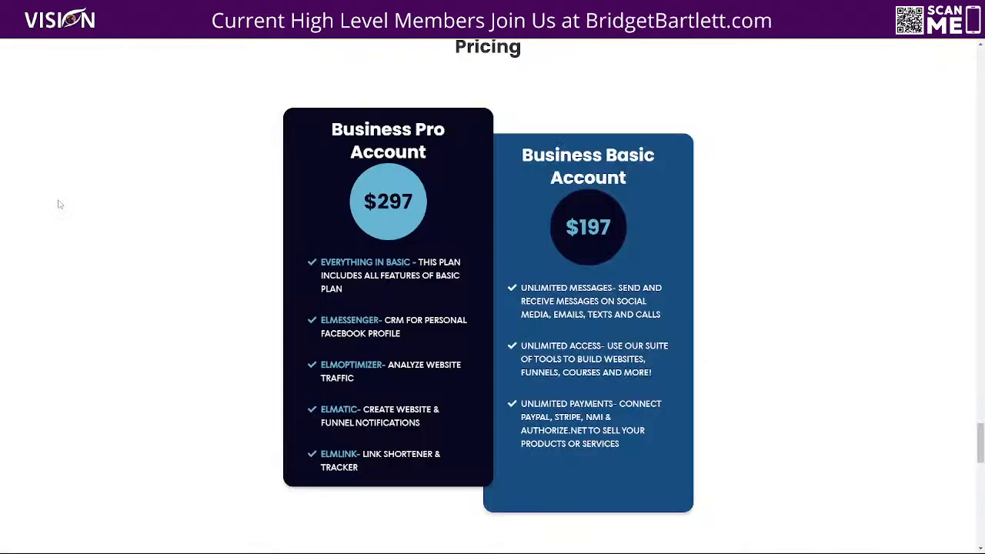
{"action": "scroll", "coordinate": [96, 293], "scroll_direction": "up", "scroll_amount": 15}
{"action": "scroll", "coordinate": [98, 294], "scroll_direction": "up", "scroll_amount": 20}
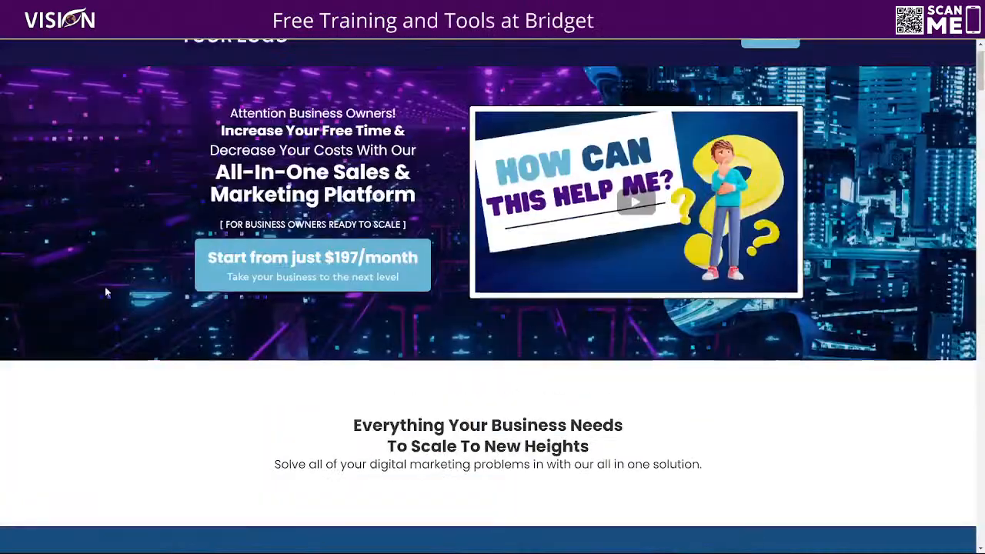
{"action": "scroll", "coordinate": [106, 292], "scroll_direction": "up", "scroll_amount": 1}
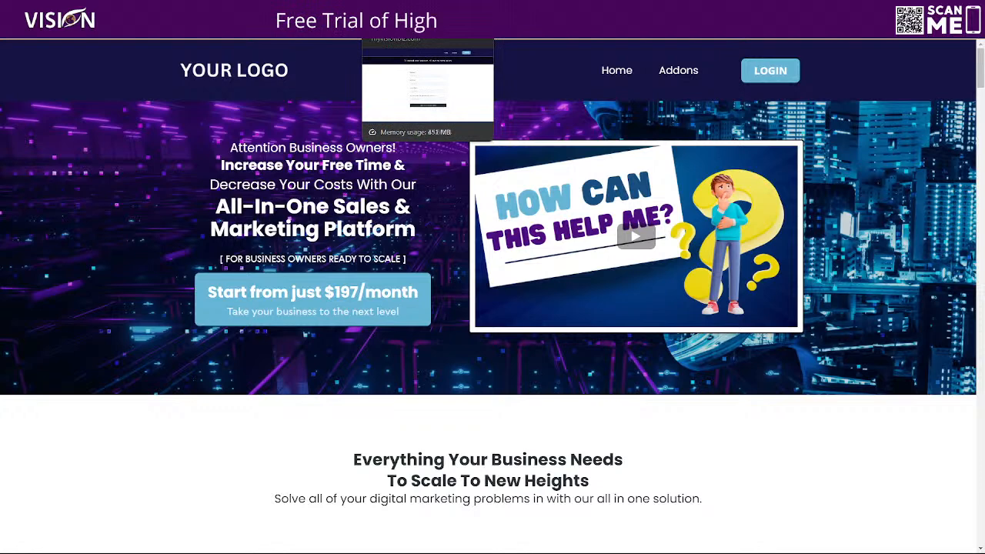
Step: Return to the HighLevel subaccount, open its media library and start a file upload
{"action": "left_click", "coordinate": [293, 9]}
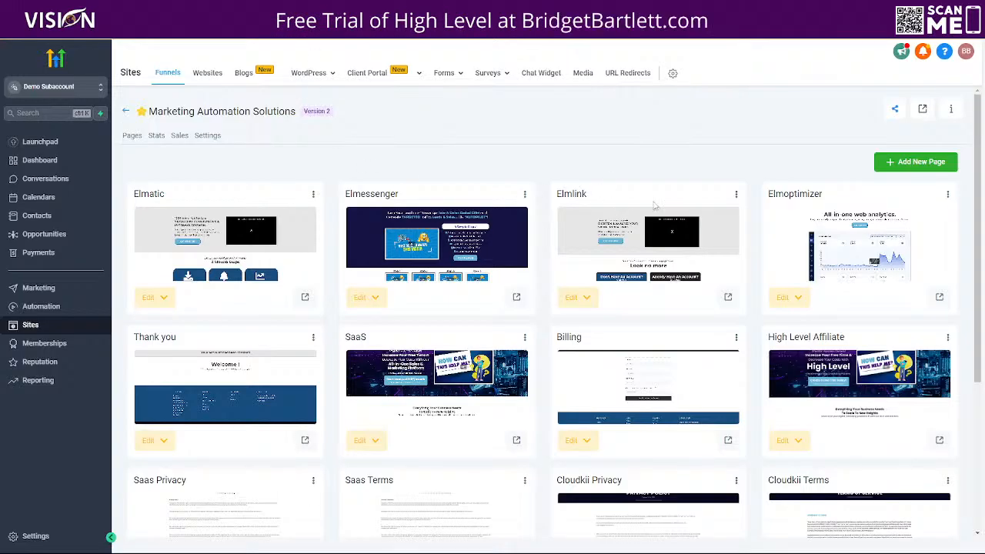
{"action": "left_click", "coordinate": [585, 74]}
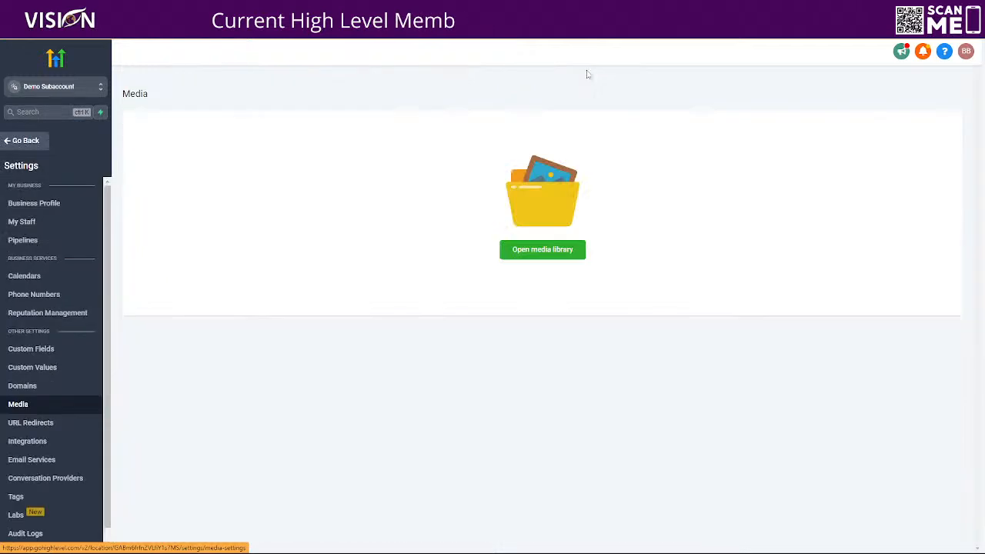
{"action": "left_click", "coordinate": [546, 257]}
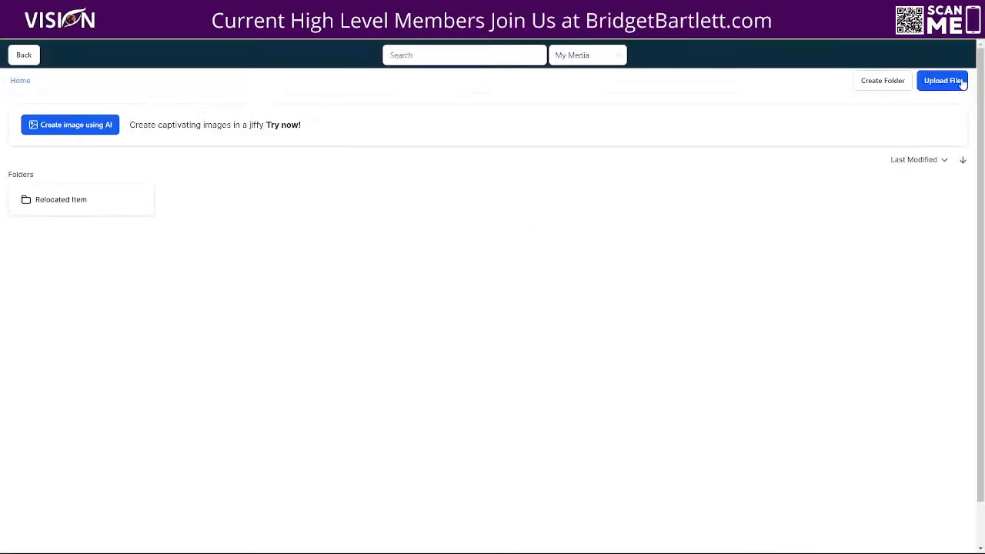
{"action": "left_click", "coordinate": [942, 80]}
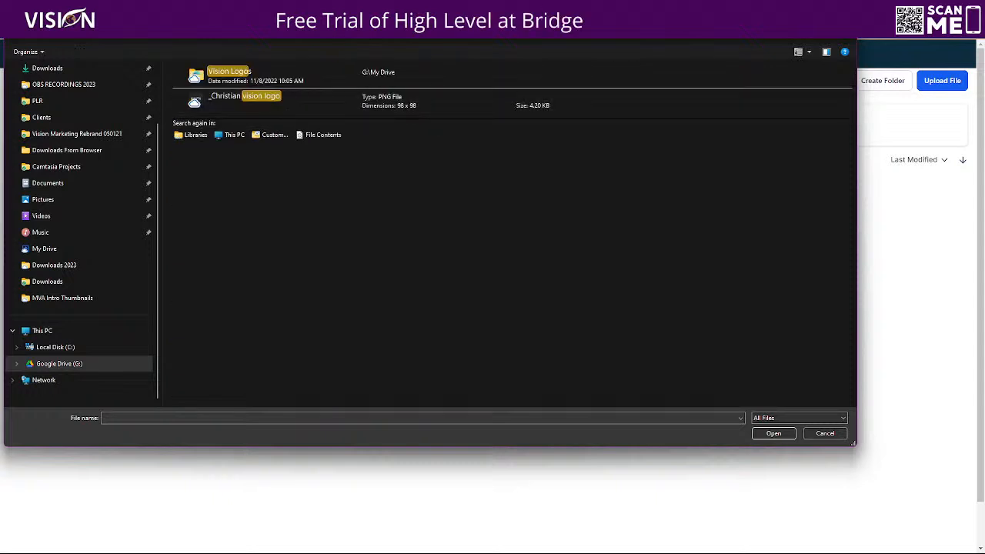
Step: Upload the vision logo 100x40 image from the Vision Logos folder to the media library
{"action": "left_click", "coordinate": [257, 84]}
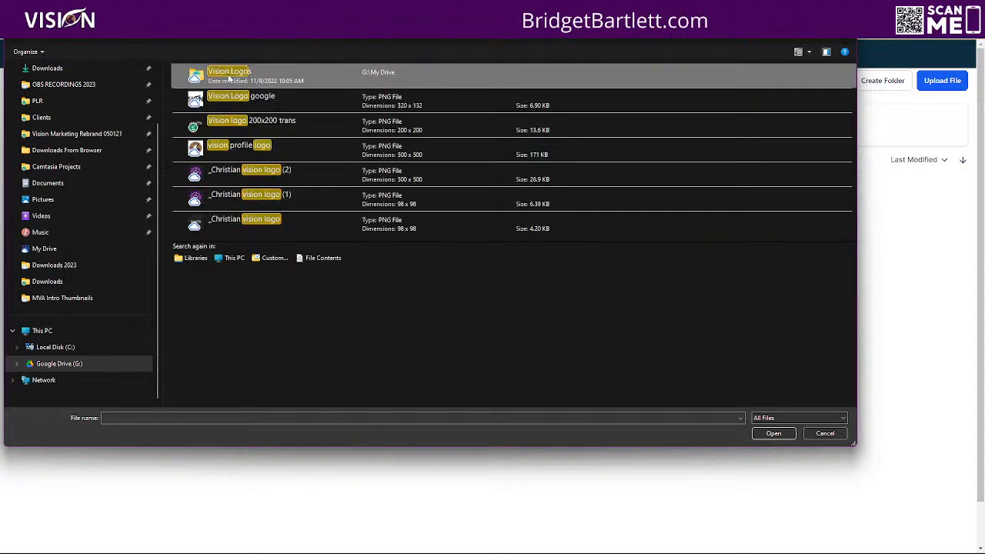
{"action": "double_click", "coordinate": [257, 84]}
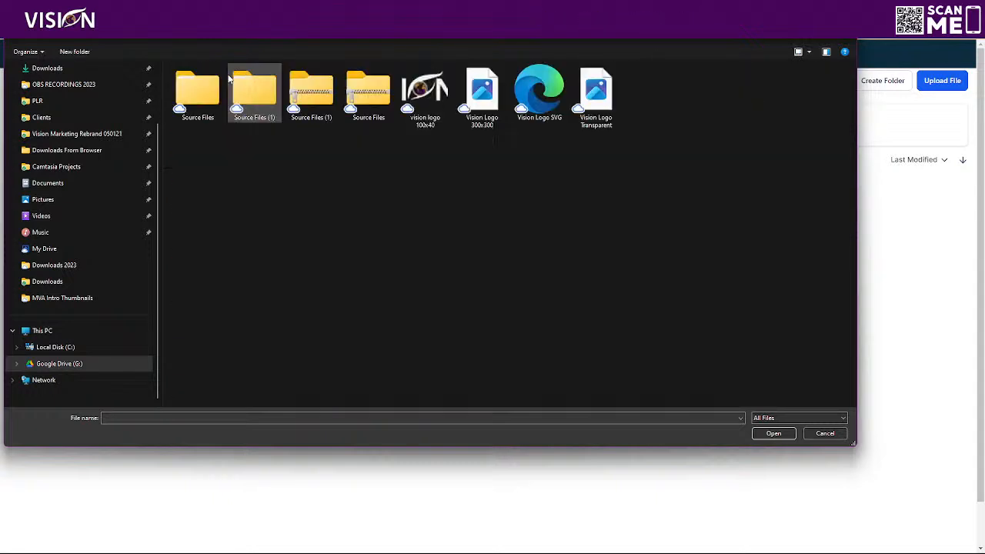
{"action": "left_click", "coordinate": [421, 100]}
{"action": "right_click", "coordinate": [418, 95]}
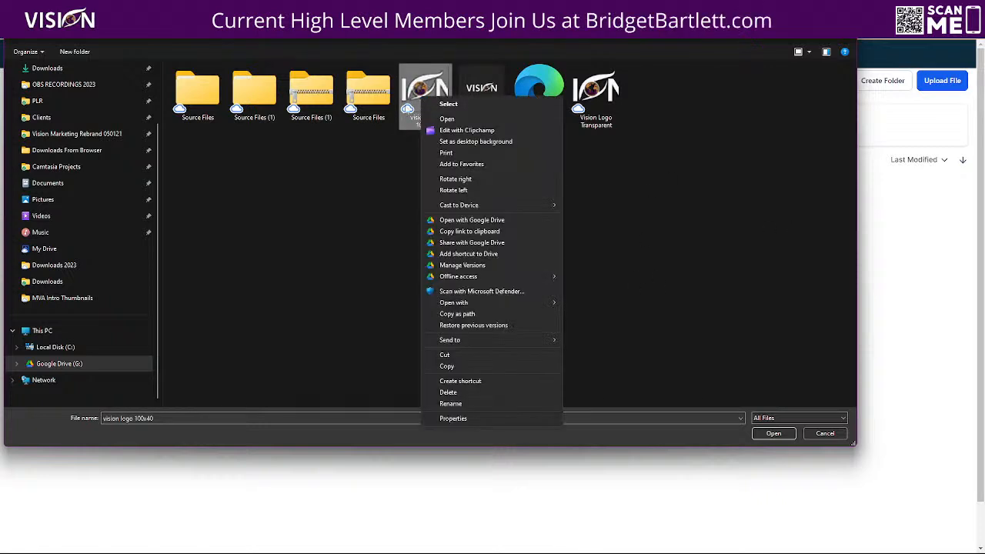
{"action": "left_click", "coordinate": [418, 85]}
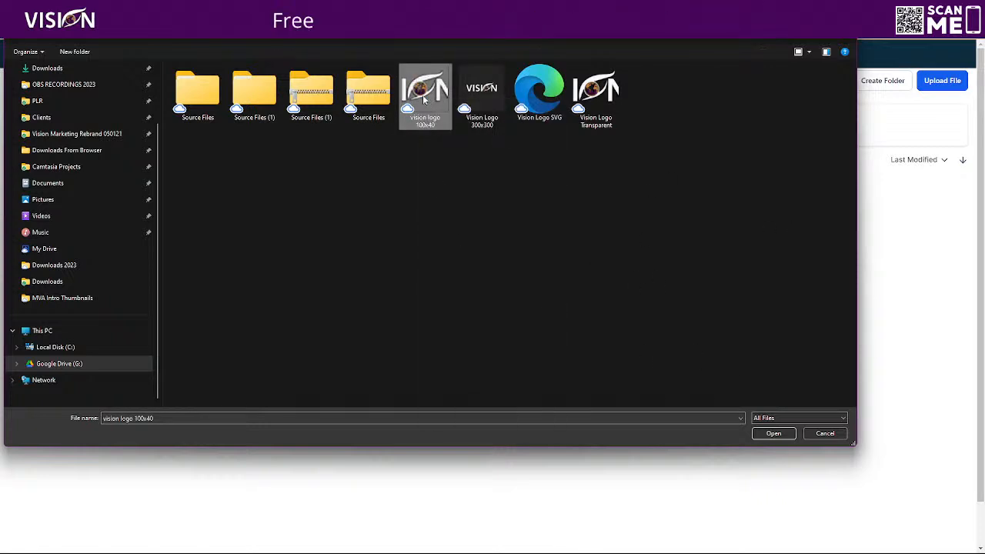
{"action": "left_click", "coordinate": [774, 434]}
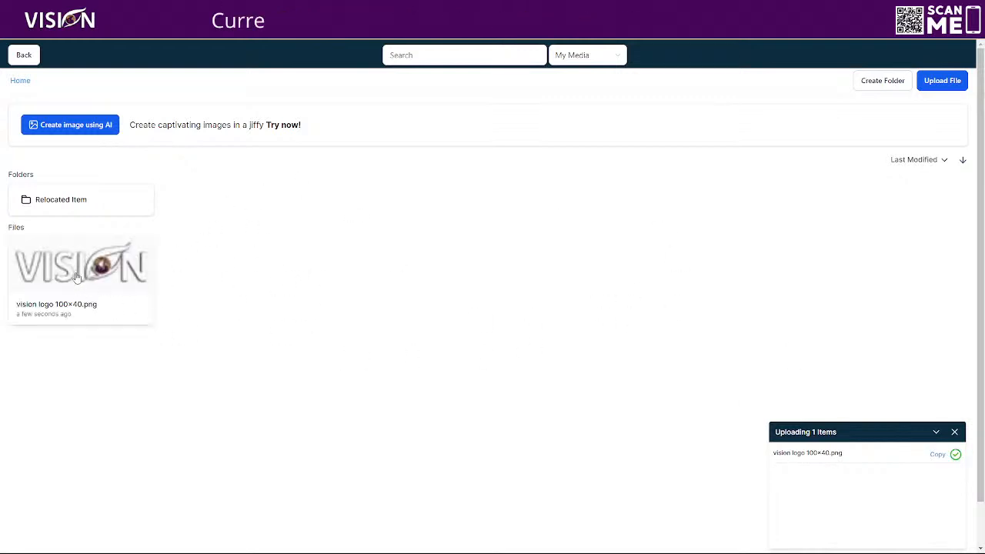
Step: Copy the link of the uploaded vision logo 100x40.png and open the Logo entry's list of custom values
{"action": "right_click", "coordinate": [77, 271]}
{"action": "left_click", "coordinate": [91, 279]}
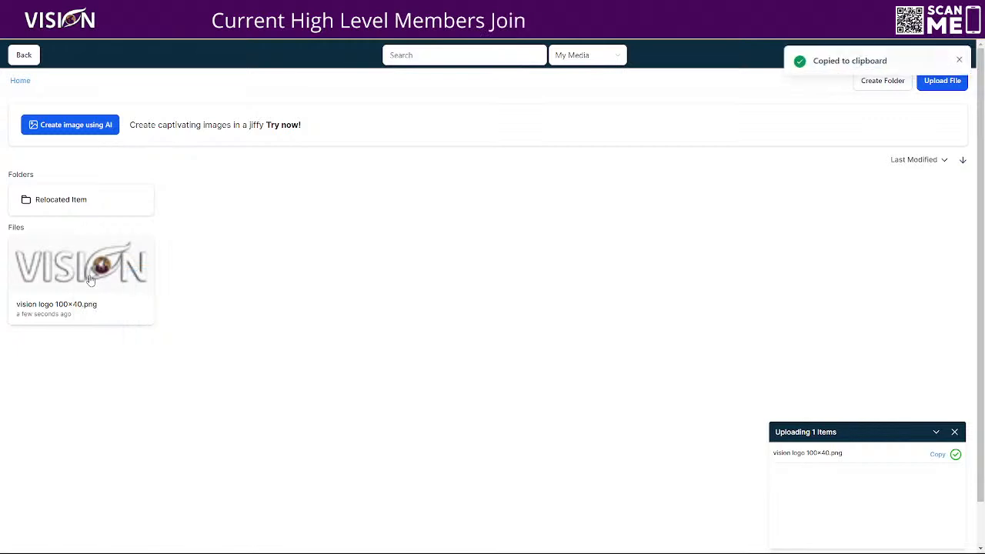
{"action": "left_click", "coordinate": [24, 55]}
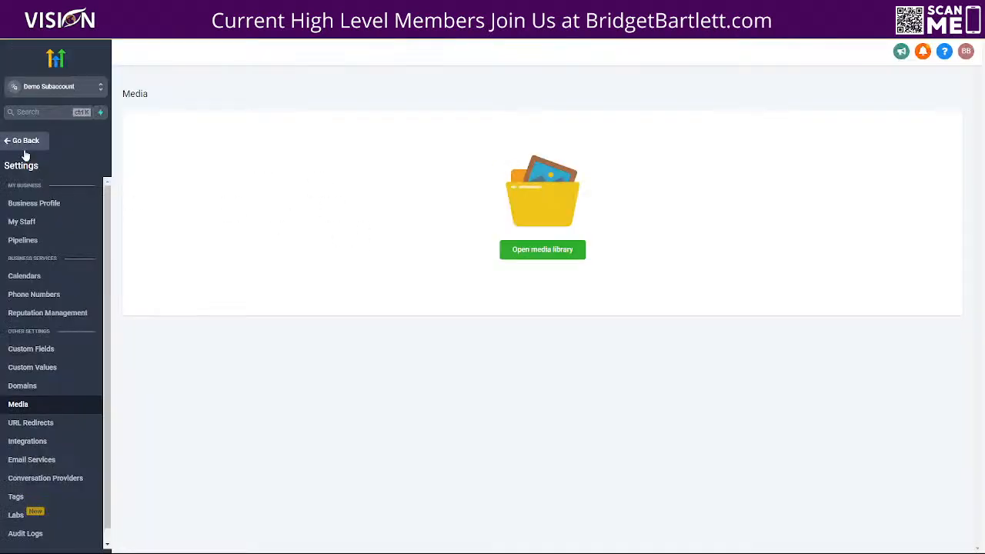
{"action": "left_click", "coordinate": [45, 370]}
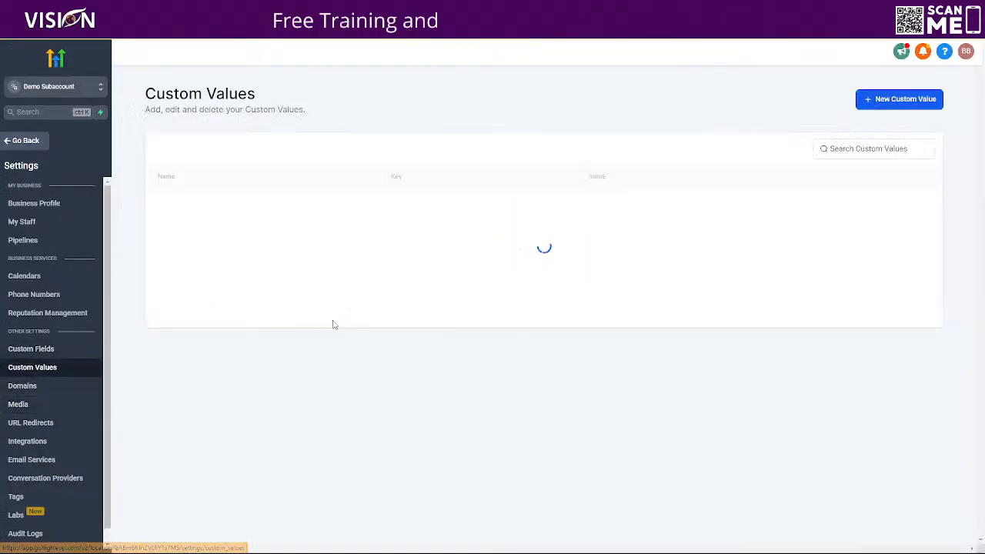
{"action": "scroll", "coordinate": [248, 313], "scroll_direction": "down", "scroll_amount": 2}
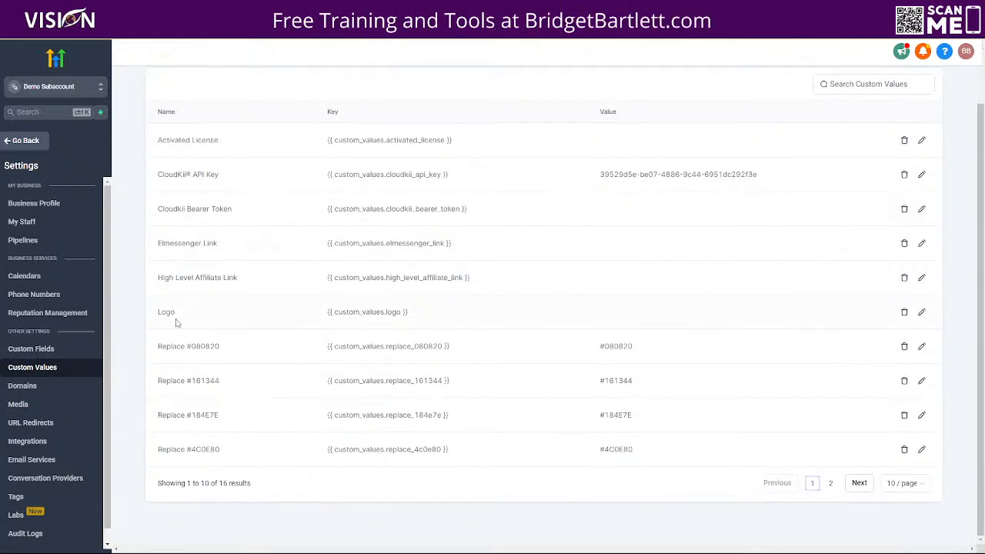
Step: Set the Logo custom value to the copied image link and save the update
{"action": "left_click", "coordinate": [921, 312]}
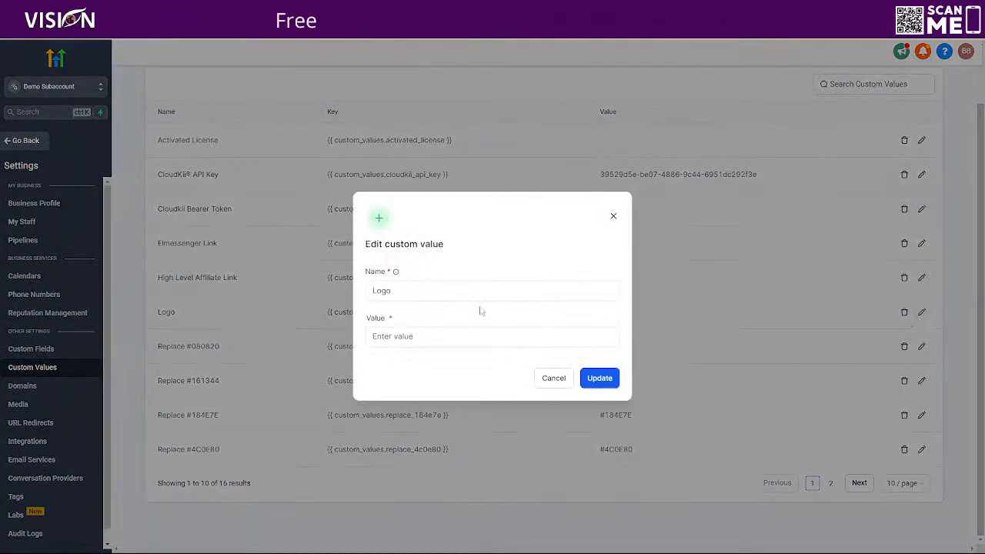
{"action": "left_click", "coordinate": [430, 336]}
{"action": "key", "text": "ctrl+v"}
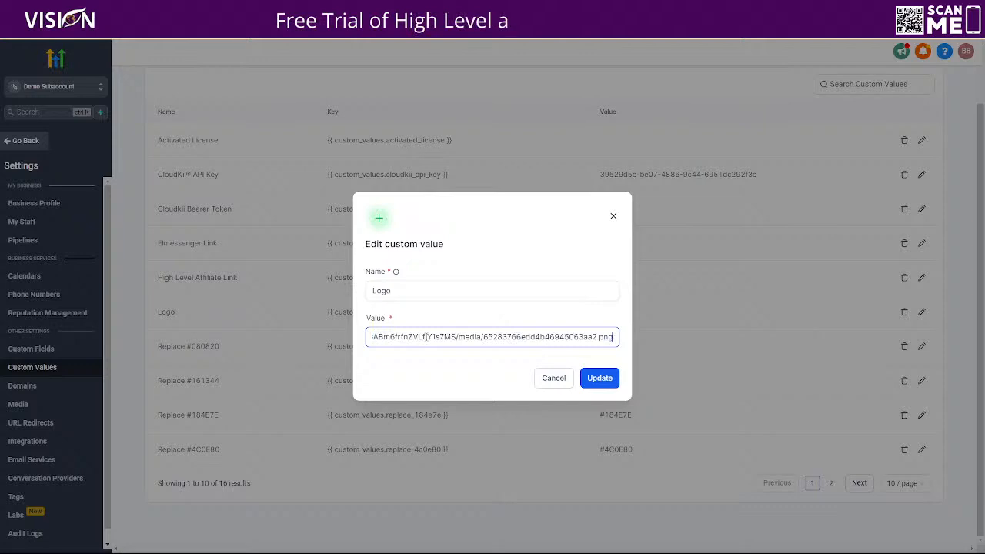
{"action": "left_click", "coordinate": [600, 378]}
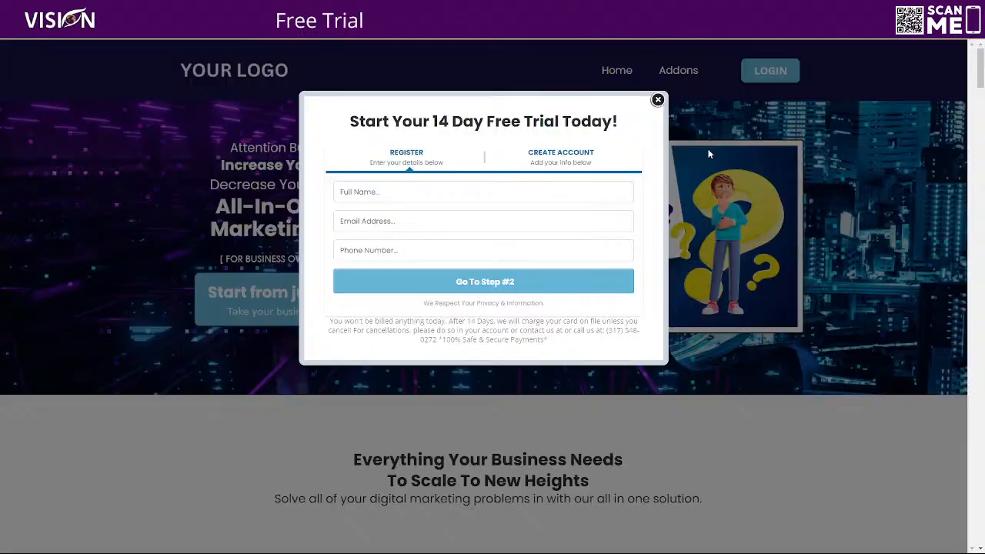
Step: Reload the SaaS website to check its header logo, and open the lesson Step 5: Create a user for yourself
{"action": "left_click", "coordinate": [658, 100]}
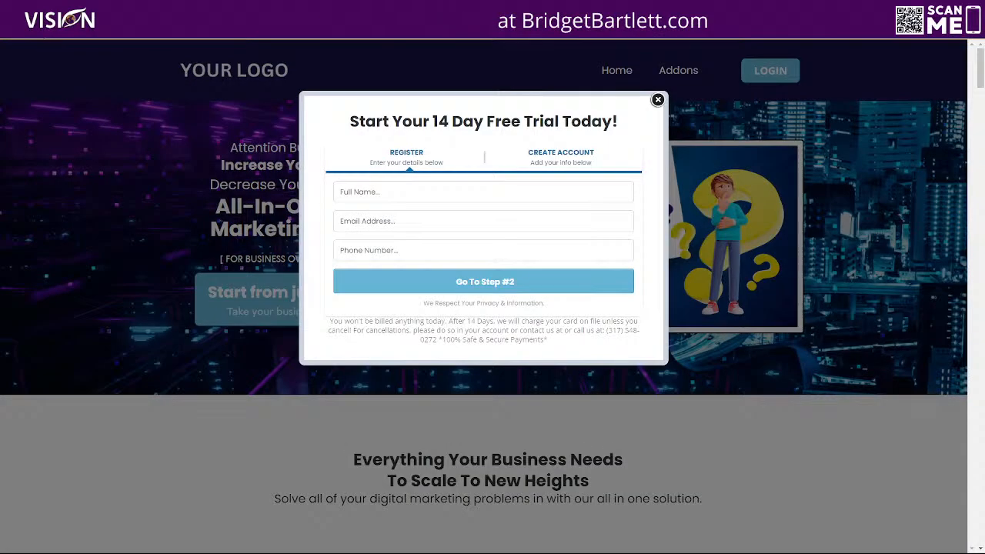
{"action": "left_click", "coordinate": [44, 32]}
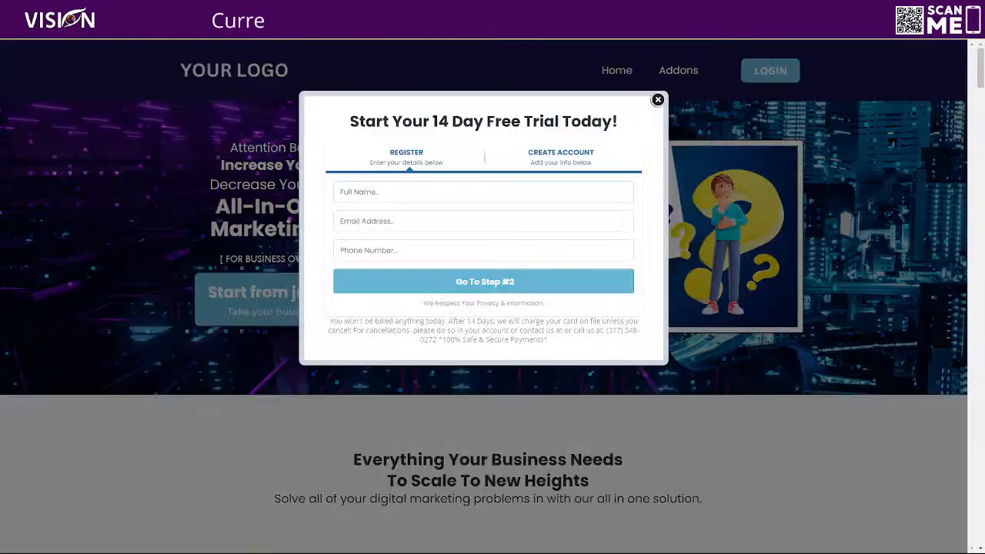
{"action": "left_click", "coordinate": [45, 32]}
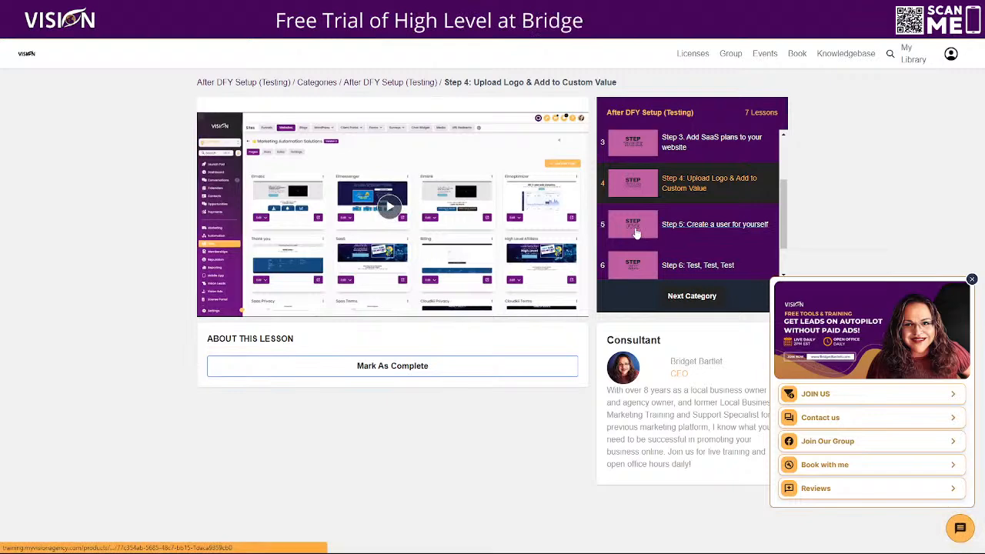
{"action": "left_click", "coordinate": [693, 224]}
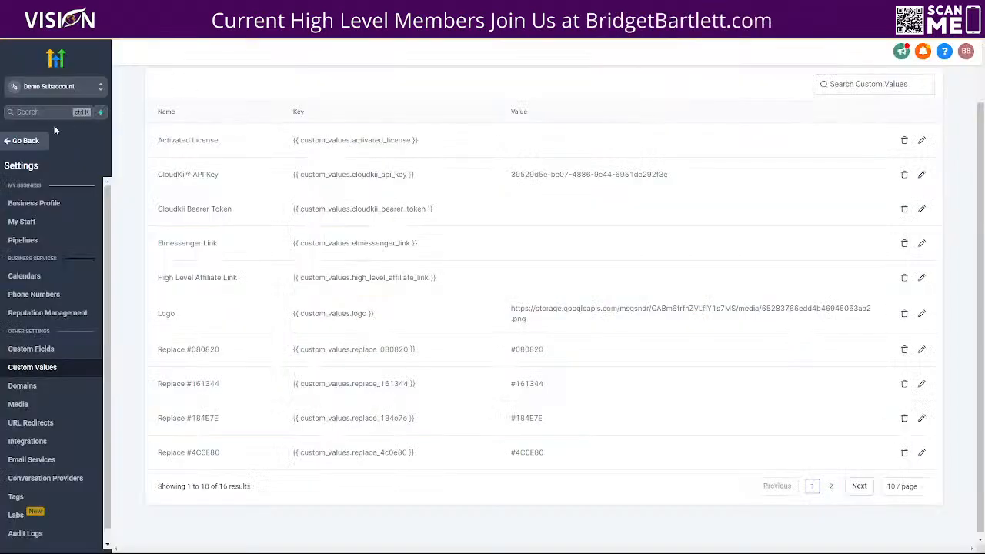
Step: Switch HighLevel to the agency view and check the email in the agency owner's profile settings
{"action": "left_click", "coordinate": [30, 87]}
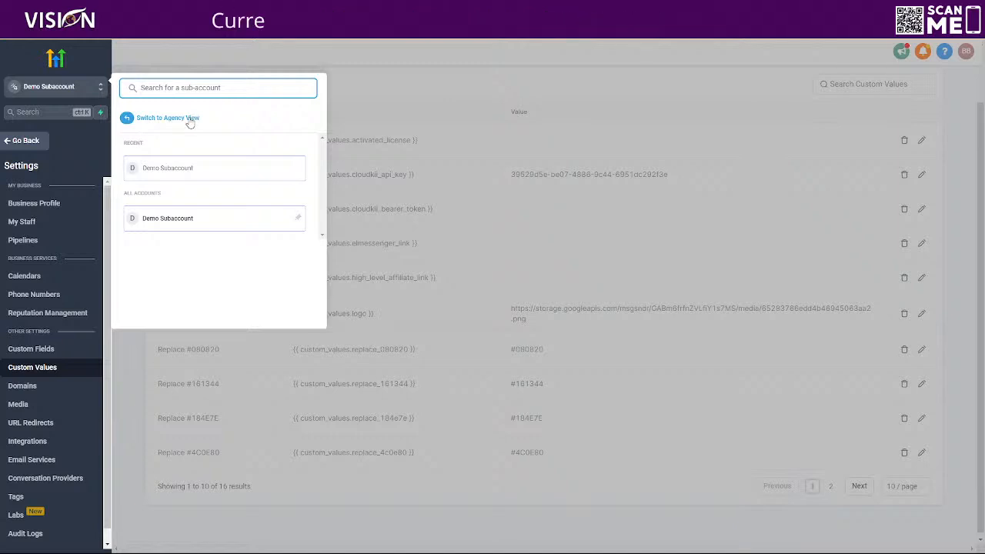
{"action": "left_click", "coordinate": [189, 119]}
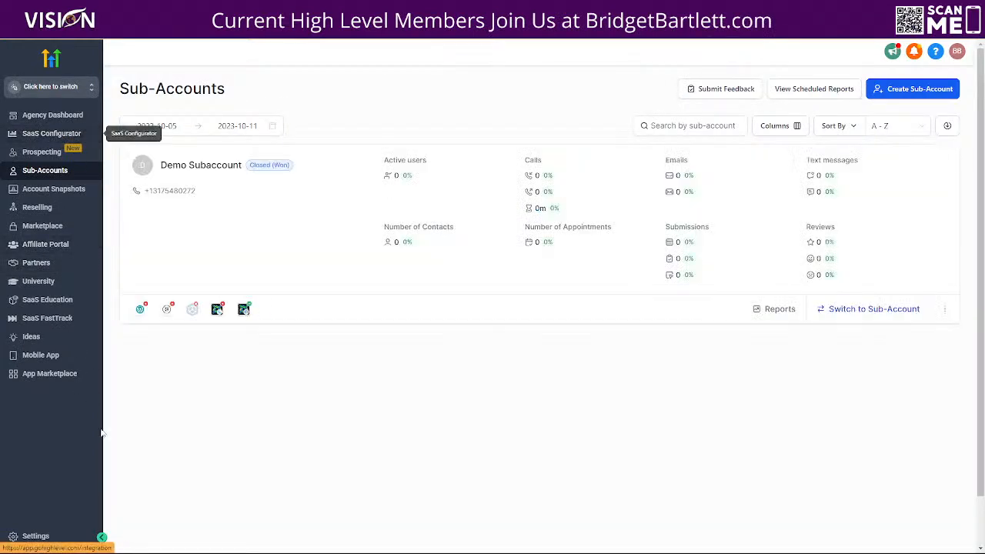
{"action": "left_click", "coordinate": [35, 537]}
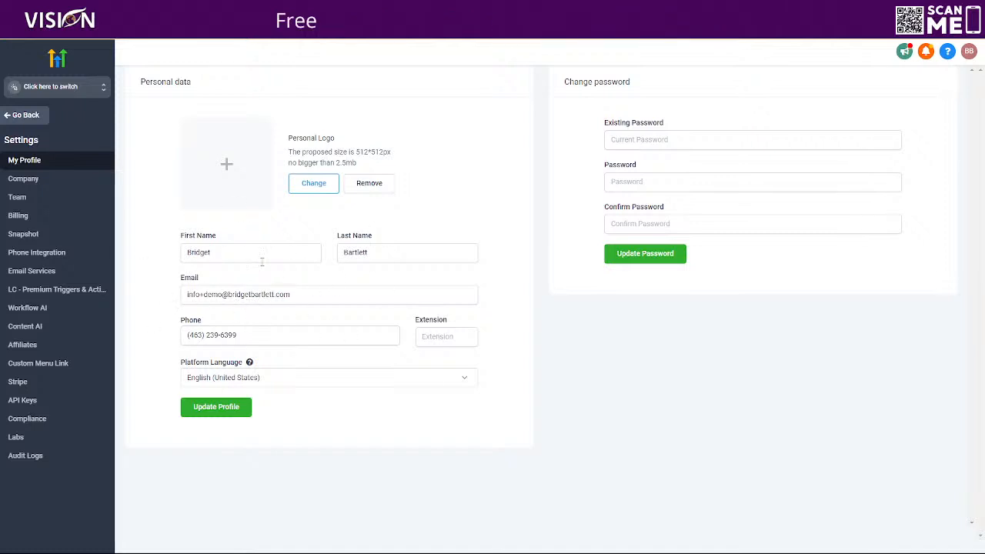
{"action": "left_click_drag", "start_coordinate": [187, 294], "coordinate": [345, 293]}
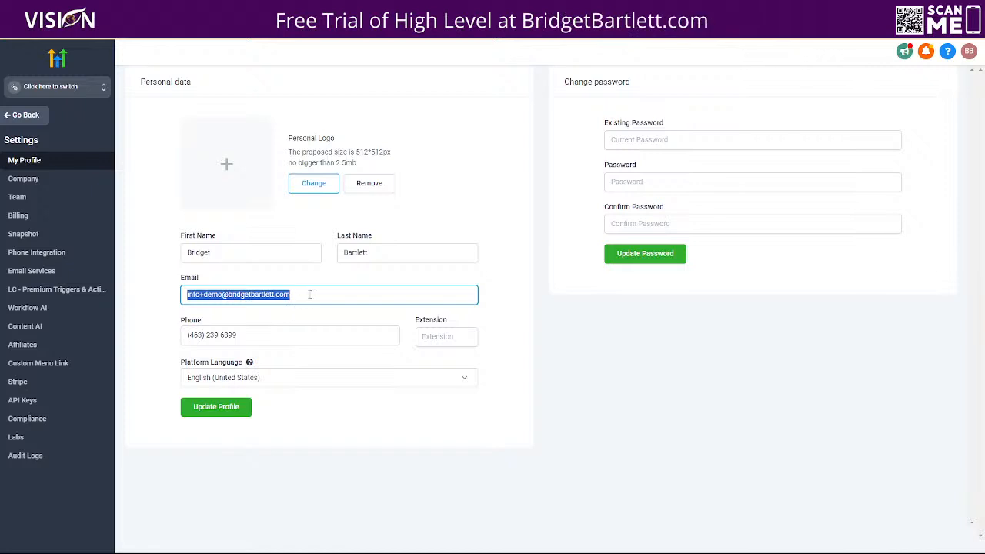
Step: Go to the agency's team settings and start adding a new employee
{"action": "left_click", "coordinate": [54, 179]}
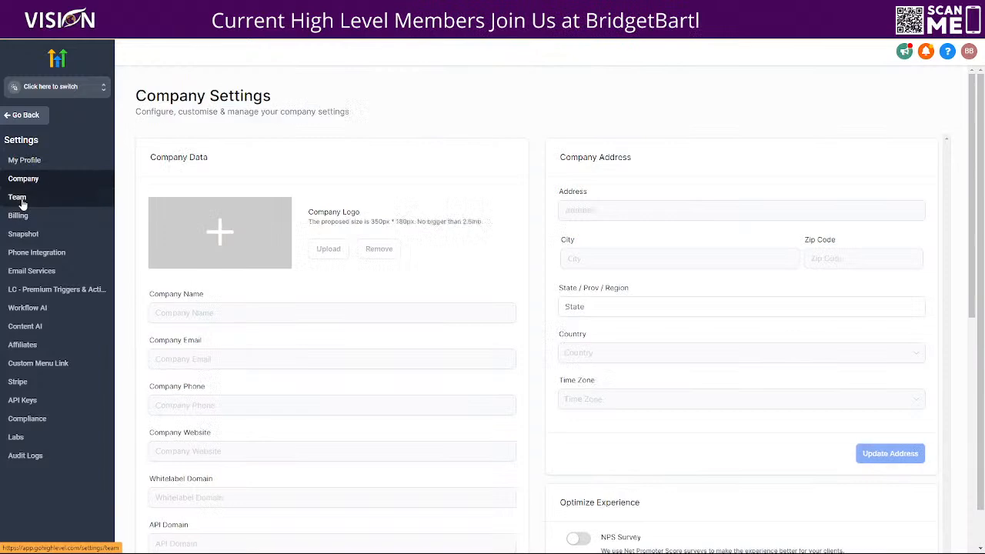
{"action": "left_click", "coordinate": [22, 199]}
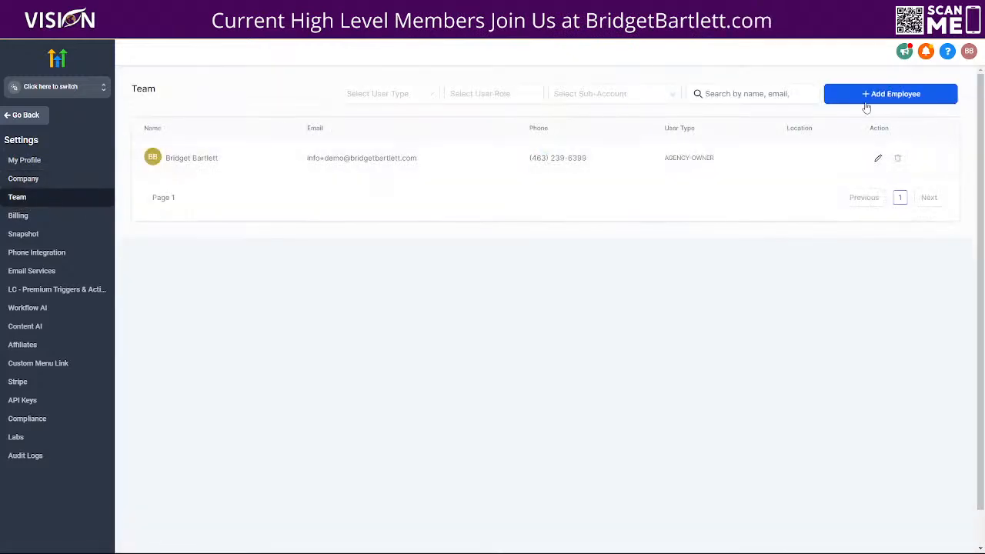
{"action": "left_click", "coordinate": [869, 101]}
{"action": "scroll", "coordinate": [482, 341], "scroll_direction": "down", "scroll_amount": 2}
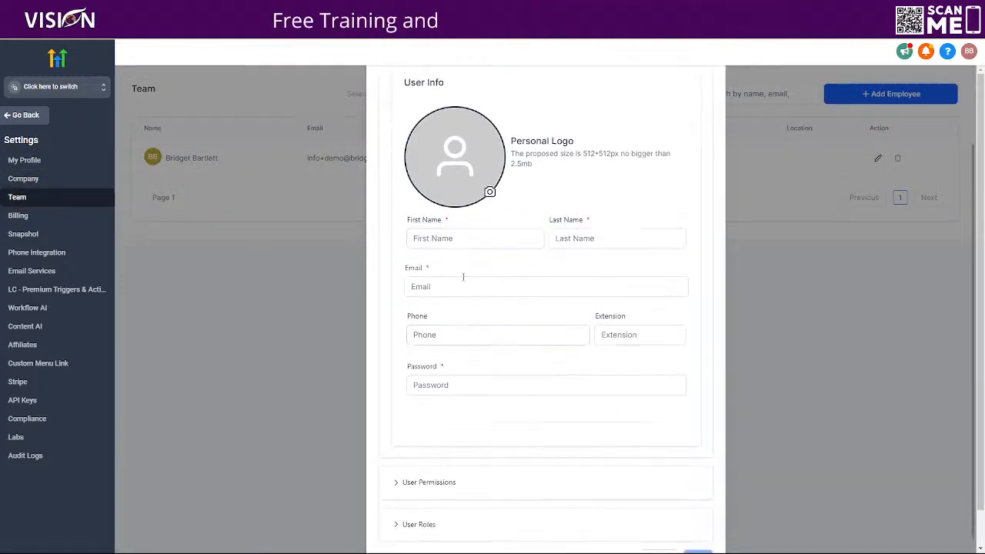
Step: Fill in the new employee's first name, last name and email address
{"action": "left_click", "coordinate": [478, 234]}
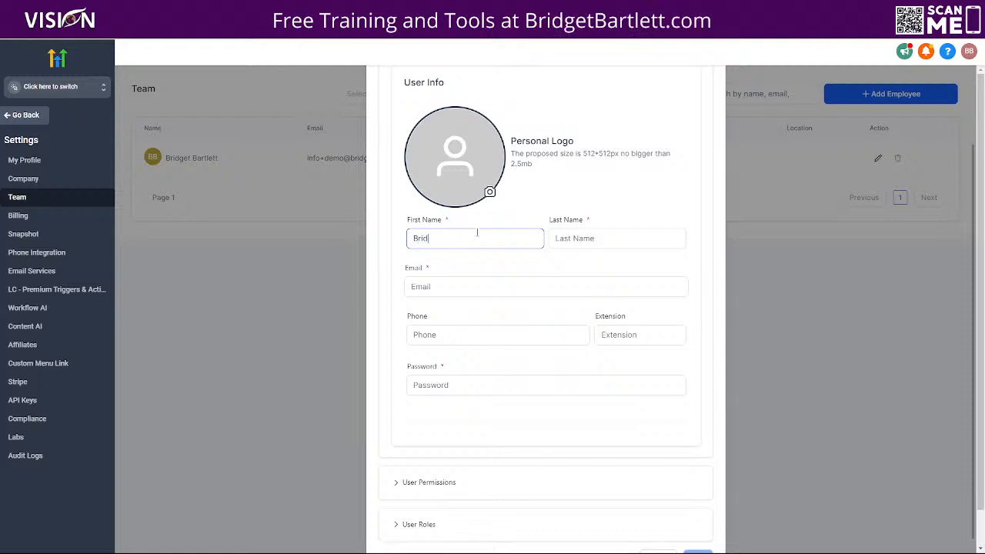
{"action": "left_click", "coordinate": [608, 238]}
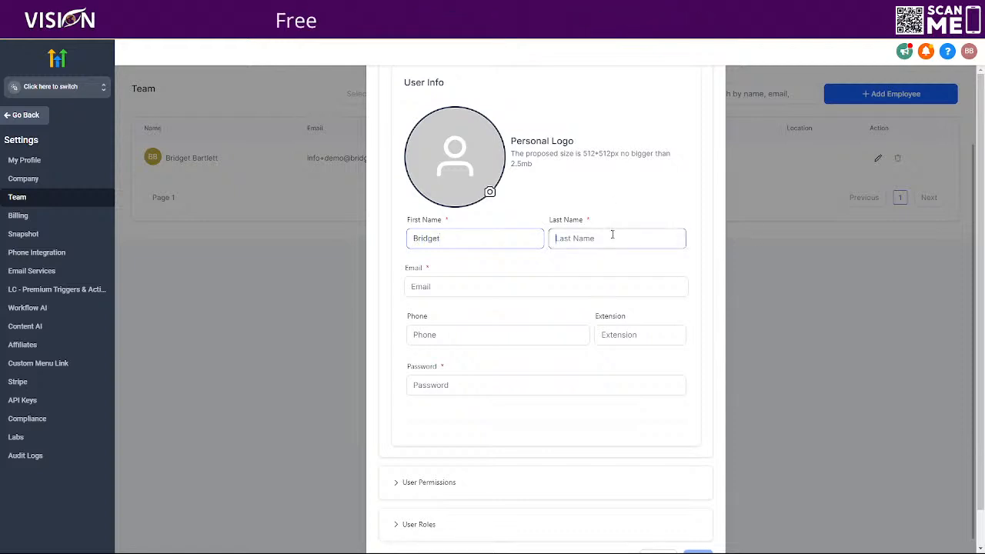
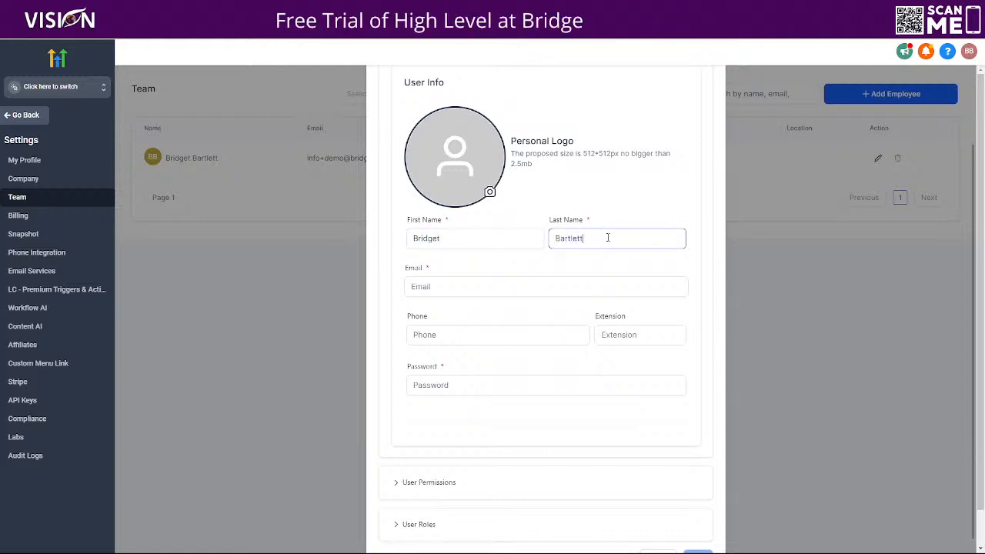
{"action": "left_click", "coordinate": [512, 283]}
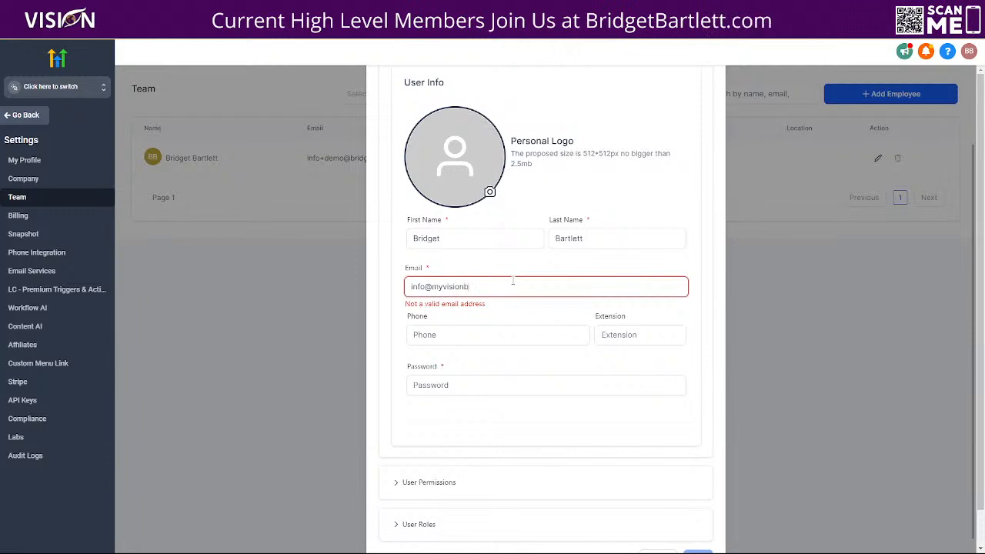
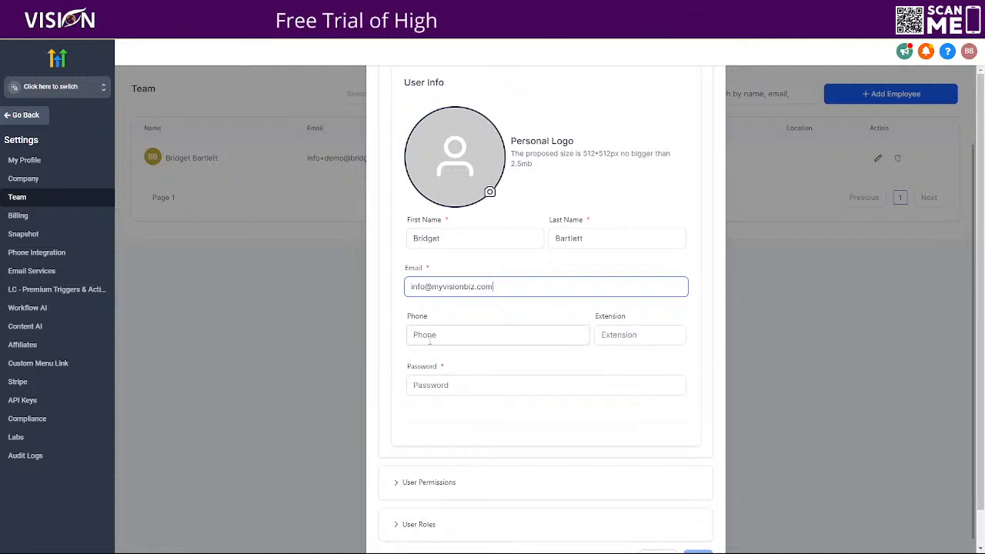
Step: Enter the account password for the new employee
{"action": "left_click", "coordinate": [473, 386]}
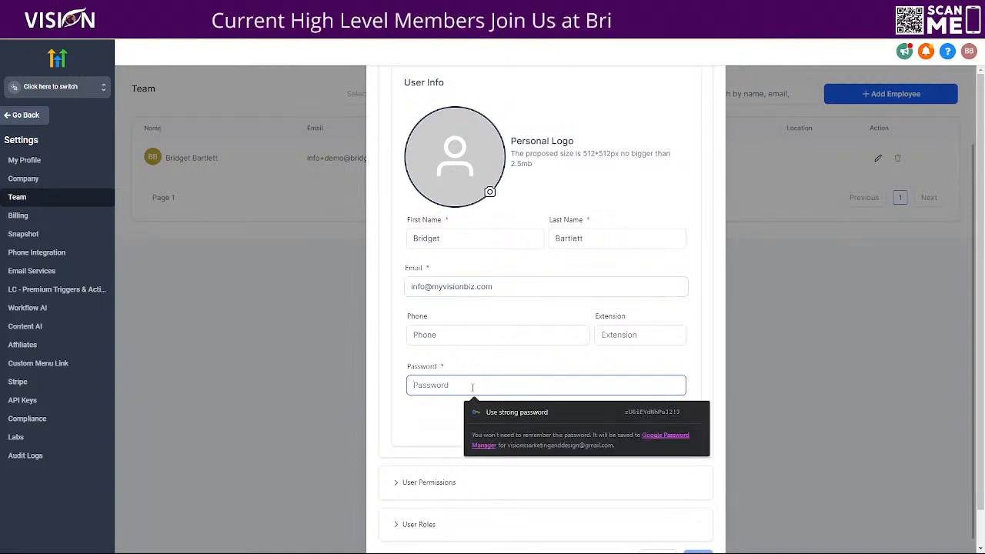
{"action": "type", "text": "••••••"}
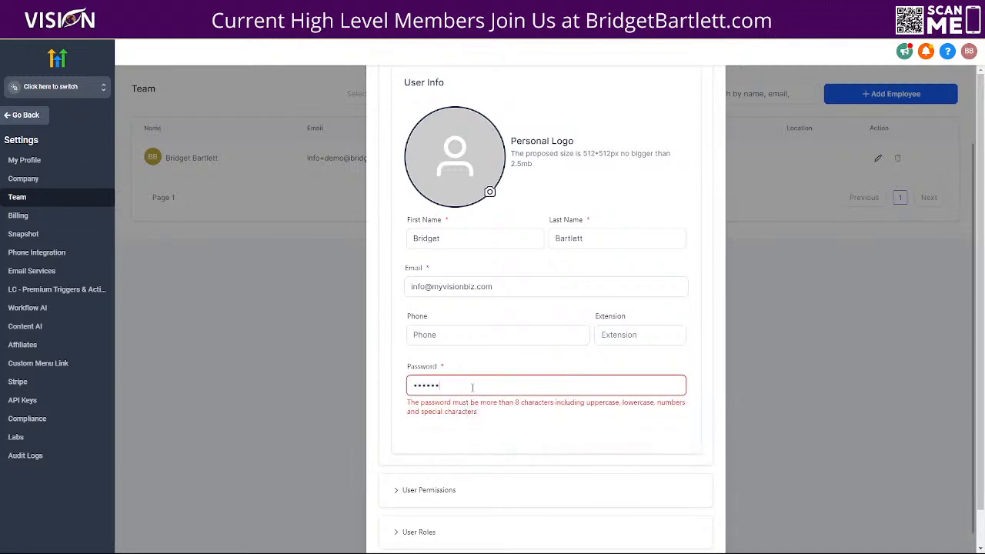
{"action": "type", "text": "••••"}
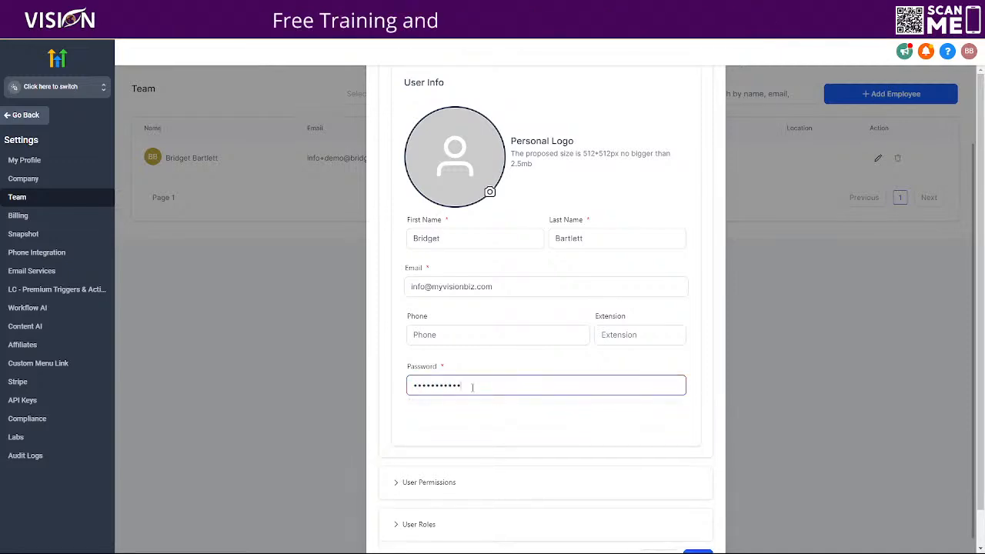
Step: Enable the Affiliate Manager permission in the new employee's user permissions
{"action": "scroll", "coordinate": [473, 387], "scroll_direction": "up", "scroll_amount": 1}
{"action": "scroll", "coordinate": [472, 388], "scroll_direction": "down", "scroll_amount": 2}
{"action": "left_click", "coordinate": [433, 459]}
{"action": "scroll", "coordinate": [506, 272], "scroll_direction": "down", "scroll_amount": 5}
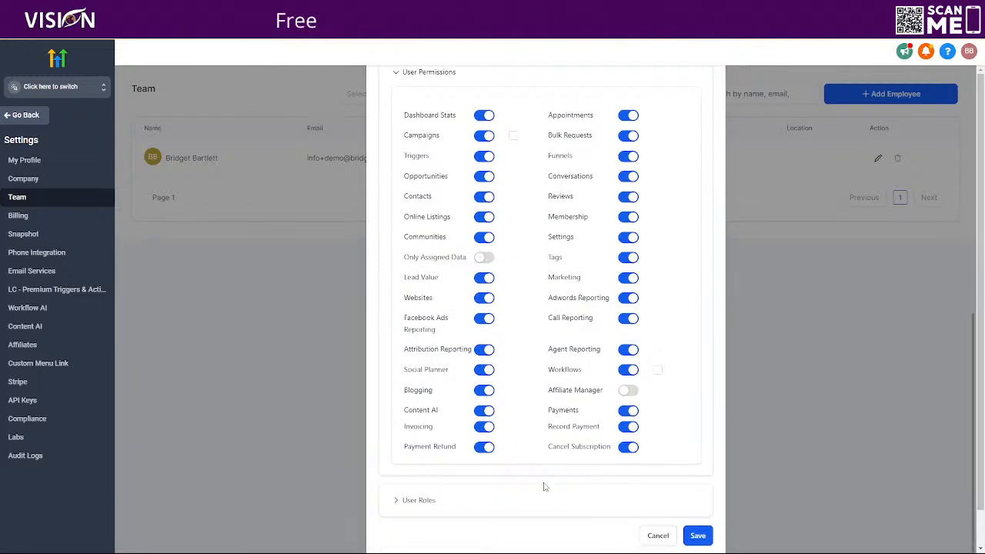
{"action": "scroll", "coordinate": [513, 494], "scroll_direction": "down", "scroll_amount": 1}
{"action": "left_click", "coordinate": [628, 352]}
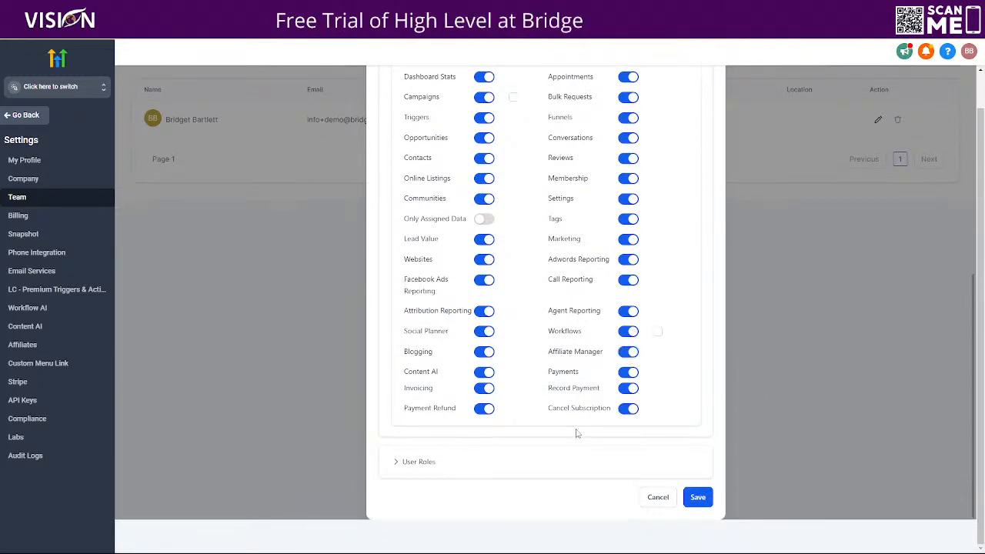
Step: Keep the user type Agency and role Admin without a sub-account, and save the new employee without storing the password in the browser
{"action": "left_click", "coordinate": [483, 467]}
{"action": "scroll", "coordinate": [515, 330], "scroll_direction": "down", "scroll_amount": 4}
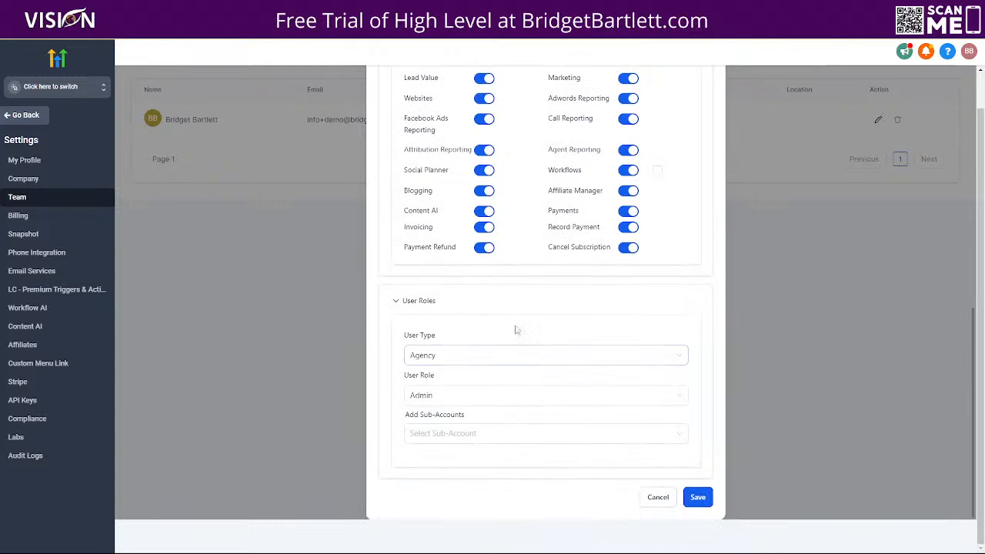
{"action": "left_click", "coordinate": [438, 356]}
{"action": "left_click", "coordinate": [466, 356]}
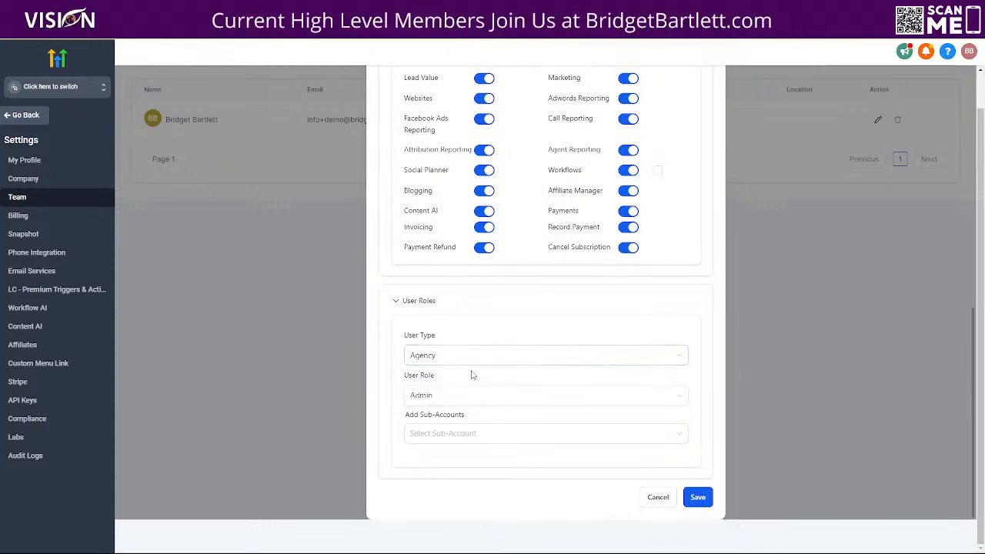
{"action": "left_click", "coordinate": [408, 401]}
{"action": "left_click", "coordinate": [440, 449]}
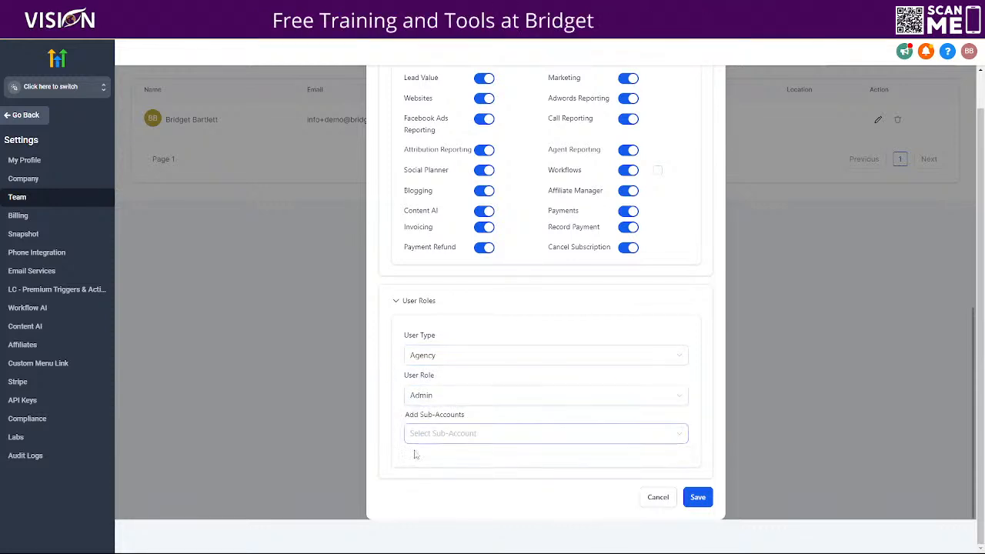
{"action": "left_click", "coordinate": [697, 499]}
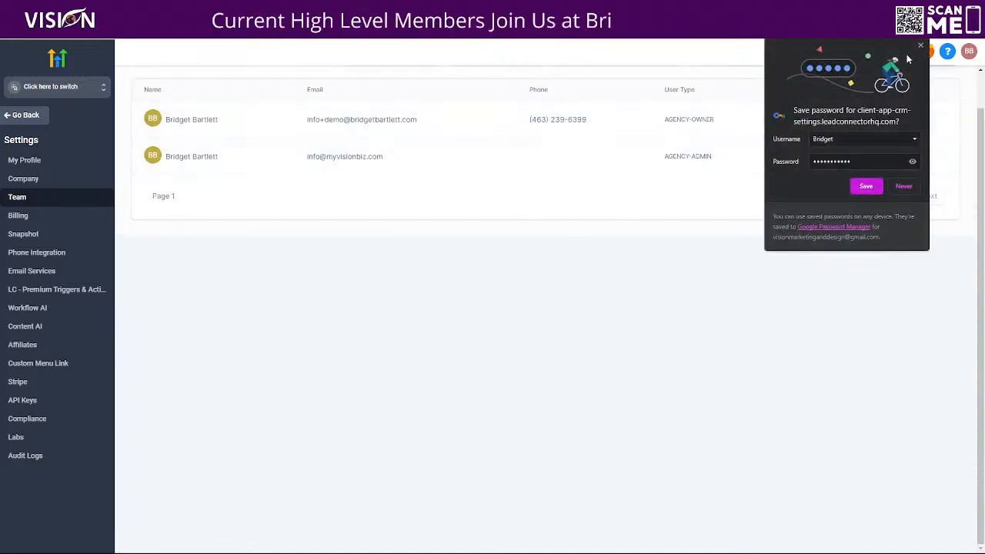
{"action": "left_click", "coordinate": [920, 45]}
{"action": "left_click_drag", "start_coordinate": [401, 162], "coordinate": [301, 159]}
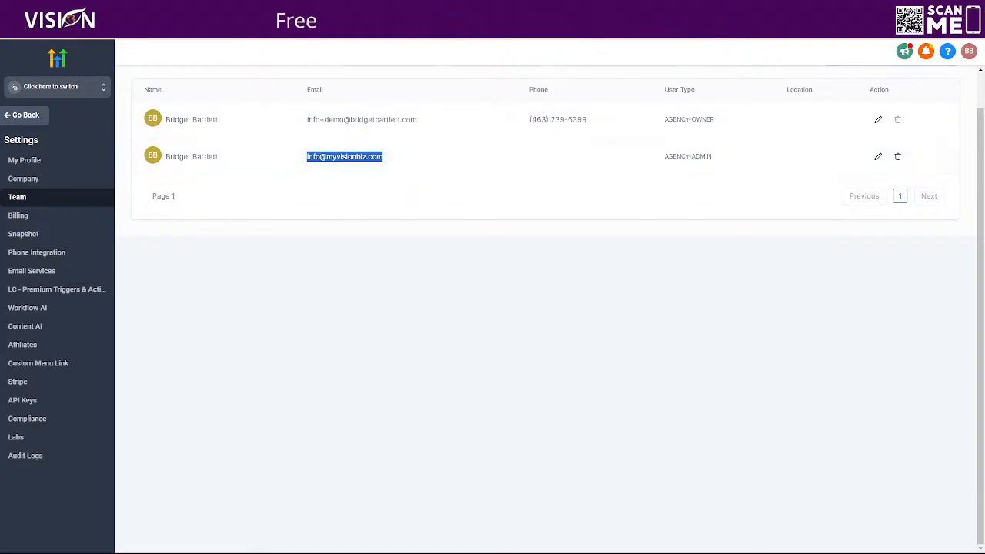
Step: Open app.myvisionbiz.com in a new browser tab
{"action": "left_click", "coordinate": [777, 9]}
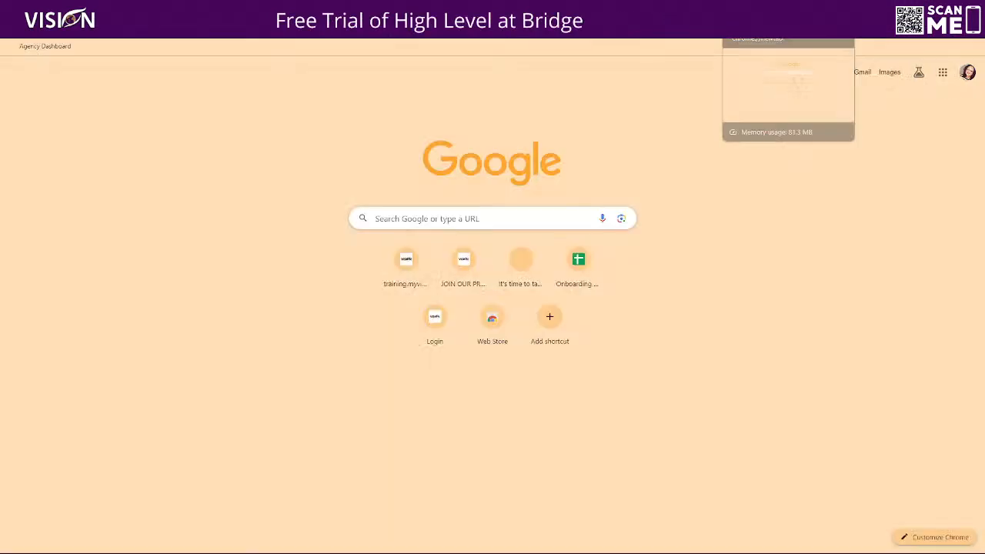
{"action": "left_click", "coordinate": [538, 28]}
{"action": "type", "text": "app."}
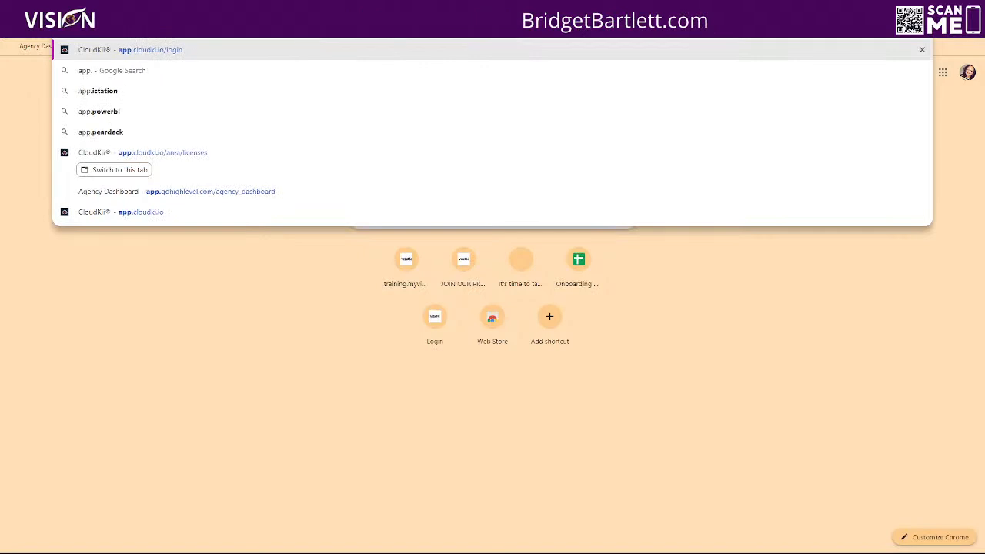
{"action": "type", "text": "myvisionb"}
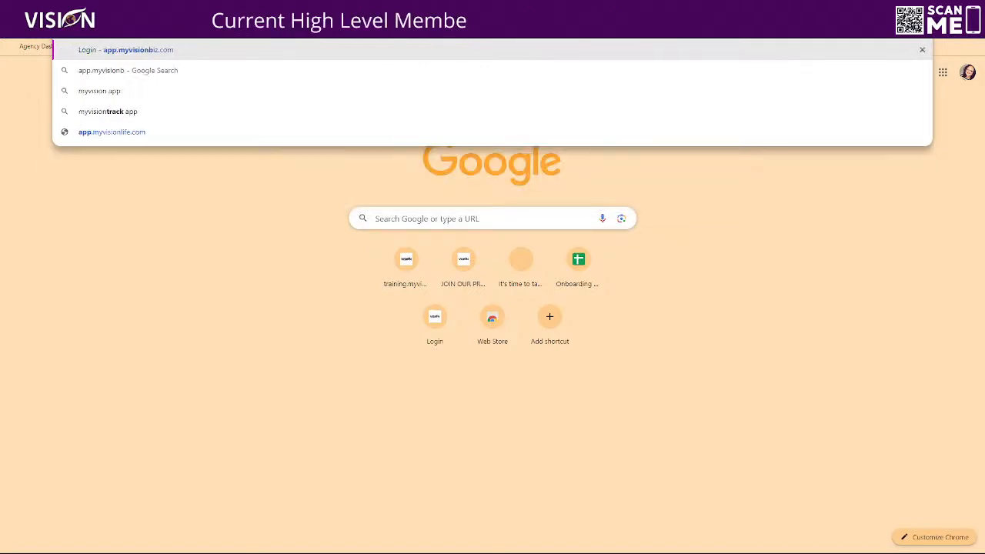
{"action": "type", "text": "iz.com"}
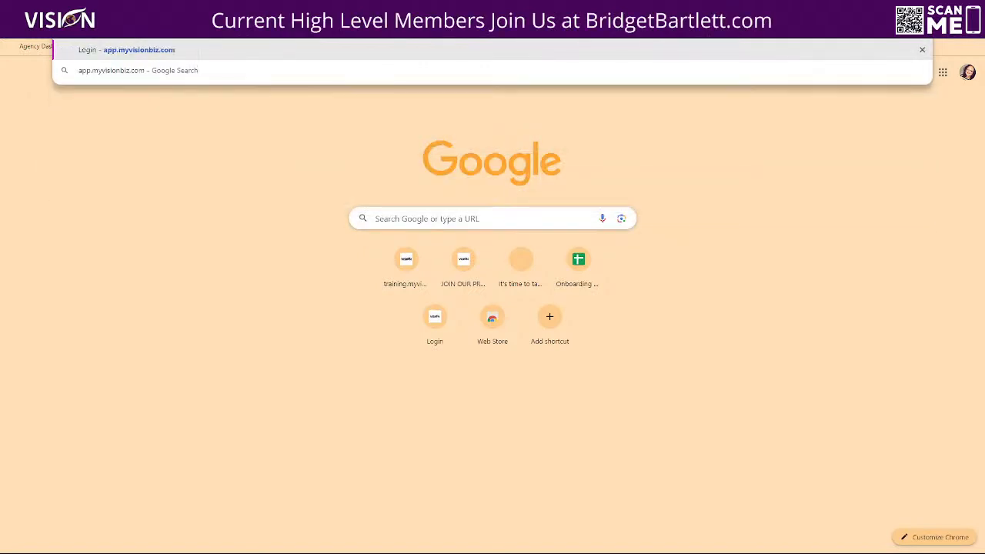
{"action": "key", "text": "Return"}
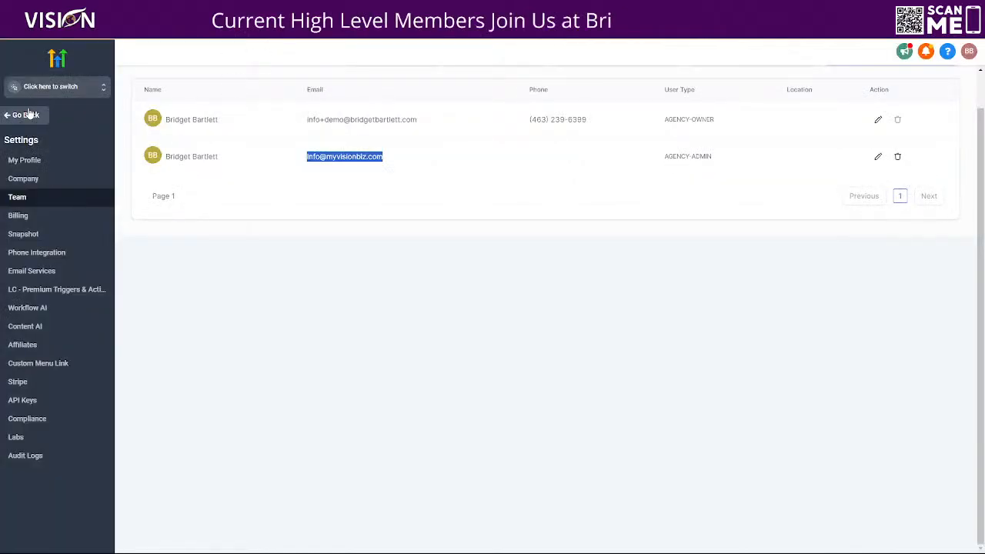
Step: Switch to the Demo Subaccount and open the list of users available for Login As
{"action": "left_click", "coordinate": [38, 91]}
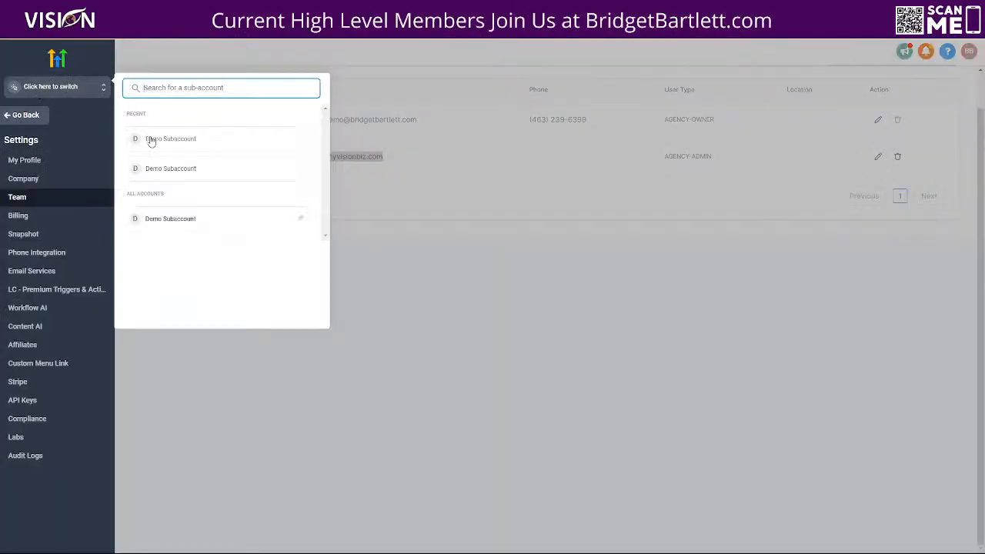
{"action": "left_click", "coordinate": [151, 139]}
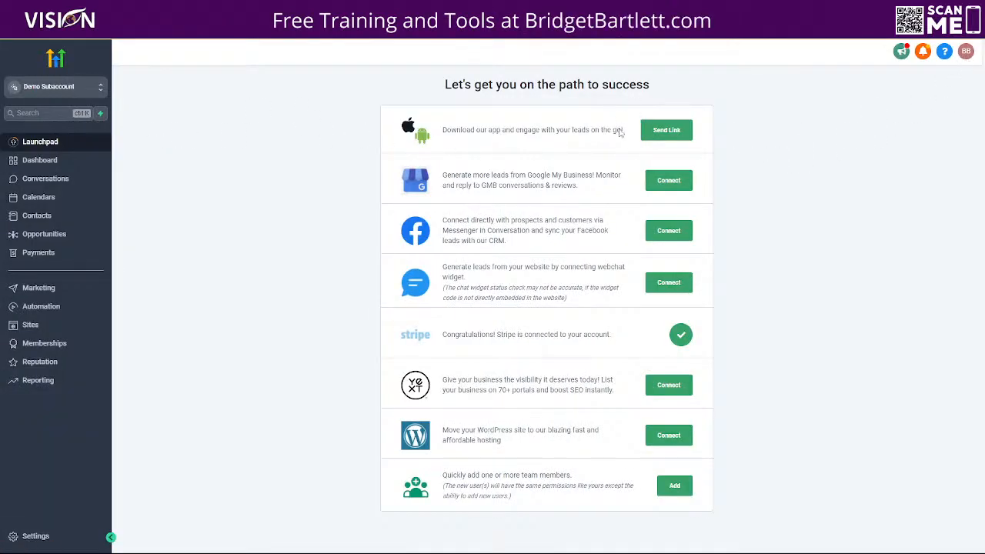
{"action": "left_click", "coordinate": [967, 54]}
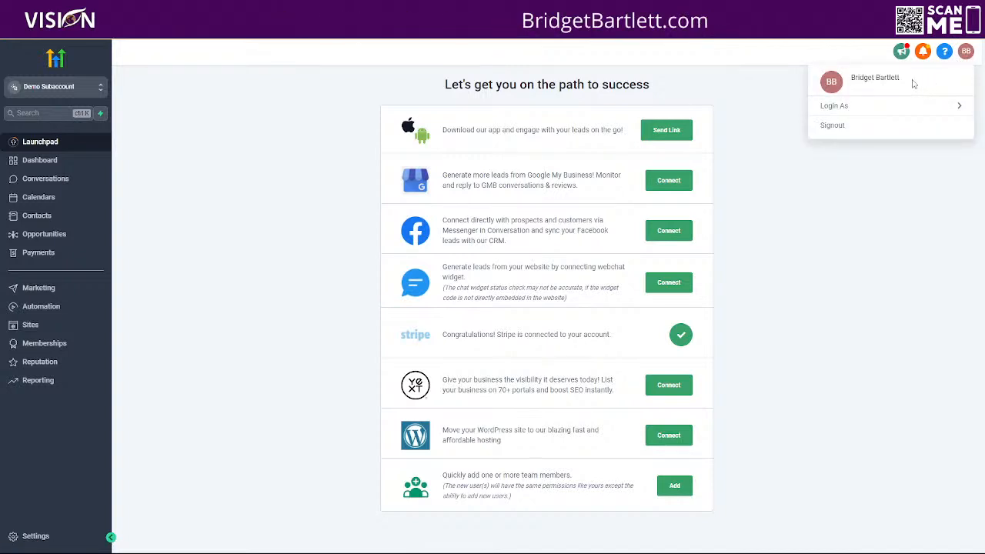
{"action": "left_click", "coordinate": [847, 107]}
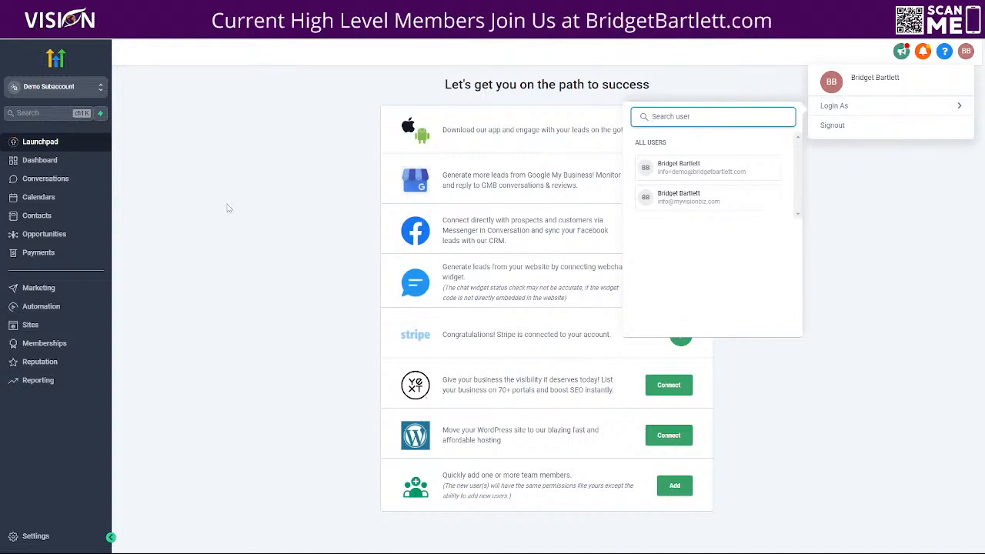
Step: Check the subaccount's full conversation list and the SMTP provider in its Email Services settings
{"action": "left_click", "coordinate": [23, 179]}
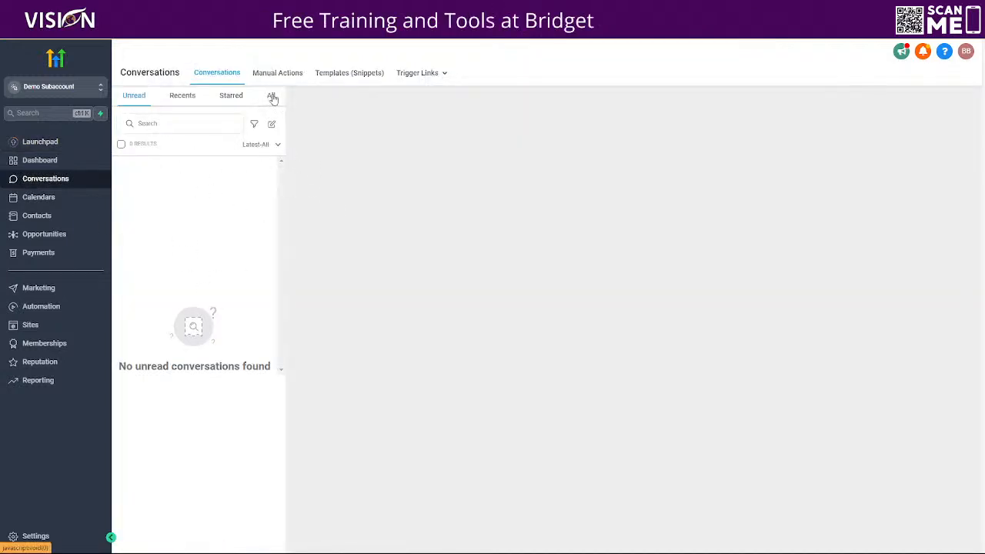
{"action": "left_click", "coordinate": [272, 96]}
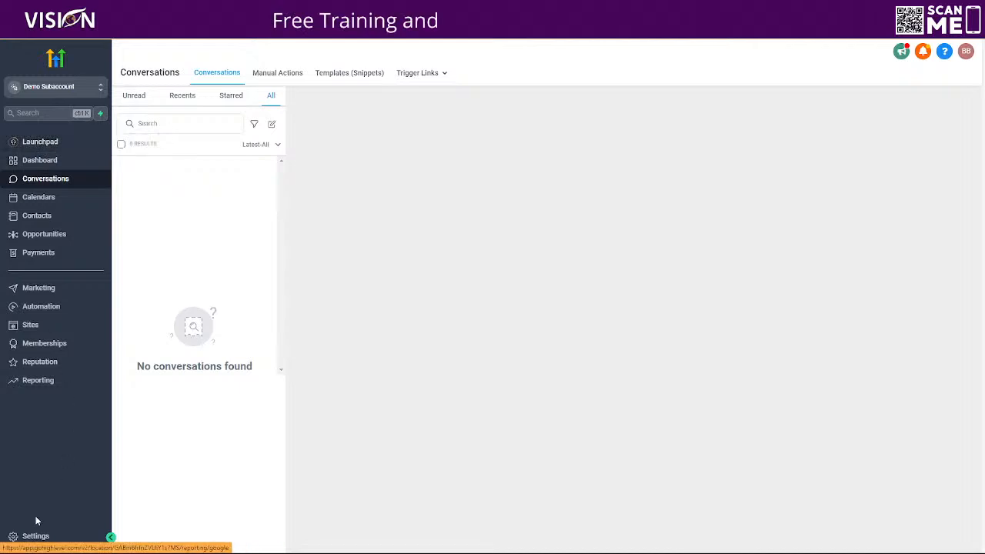
{"action": "left_click", "coordinate": [29, 538]}
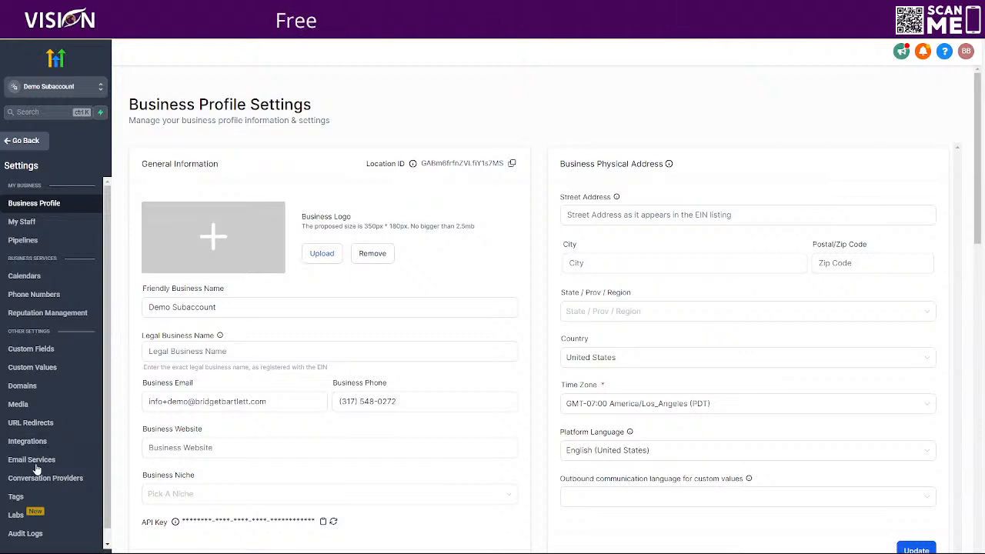
{"action": "left_click", "coordinate": [39, 462]}
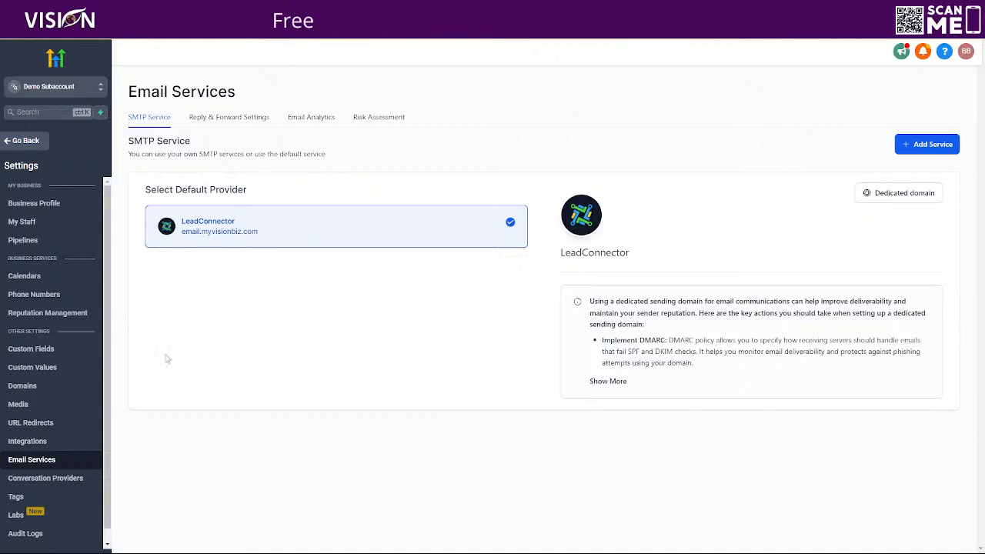
{"action": "left_click", "coordinate": [13, 141]}
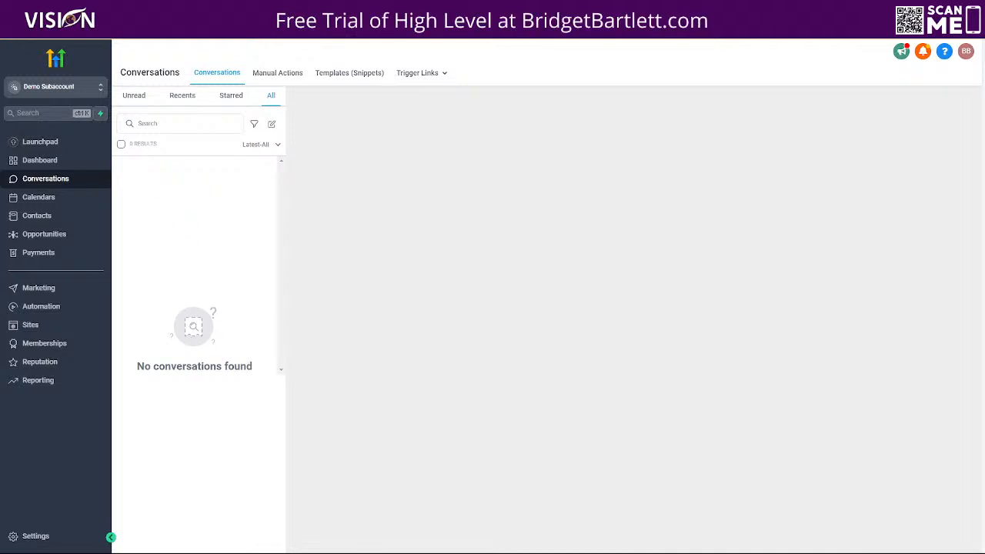
Step: Switch to the After DFY Setup course and open the lesson Step 6: Test, Test, Test
{"action": "left_click", "coordinate": [71, 9]}
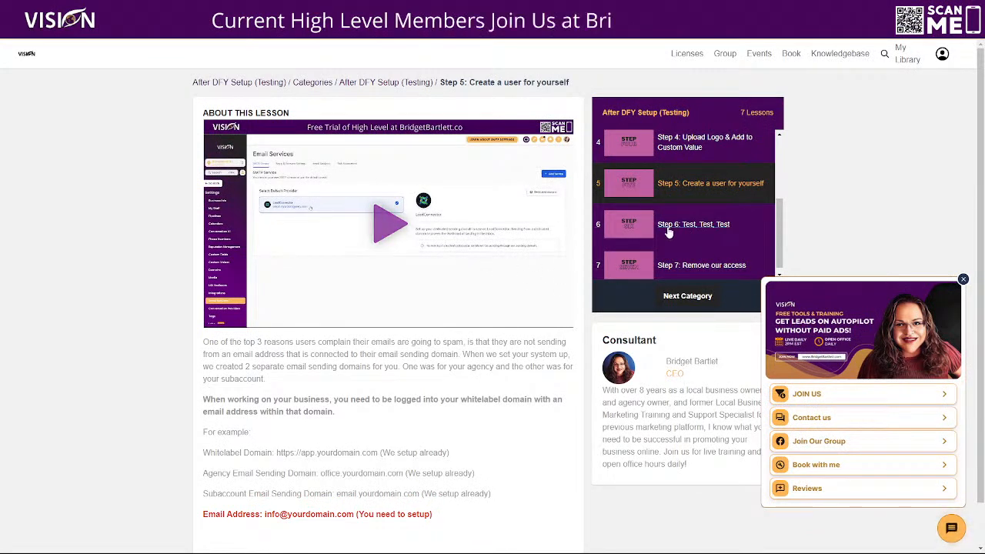
{"action": "left_click", "coordinate": [628, 224]}
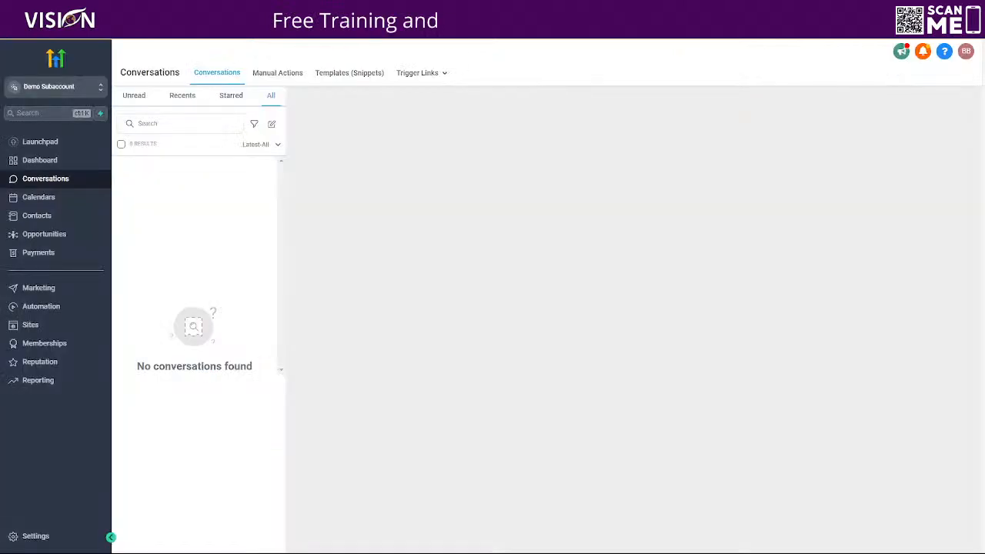
Step: Open the Marketing Automation Solutions website in the subaccount and check its domain and payment settings before returning to its pages
{"action": "left_click", "coordinate": [44, 331]}
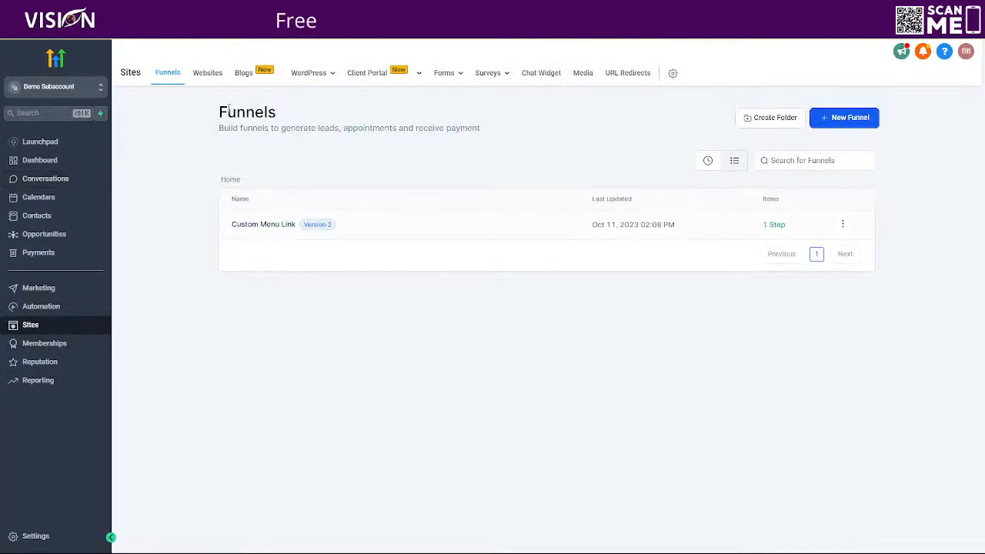
{"action": "left_click", "coordinate": [205, 71]}
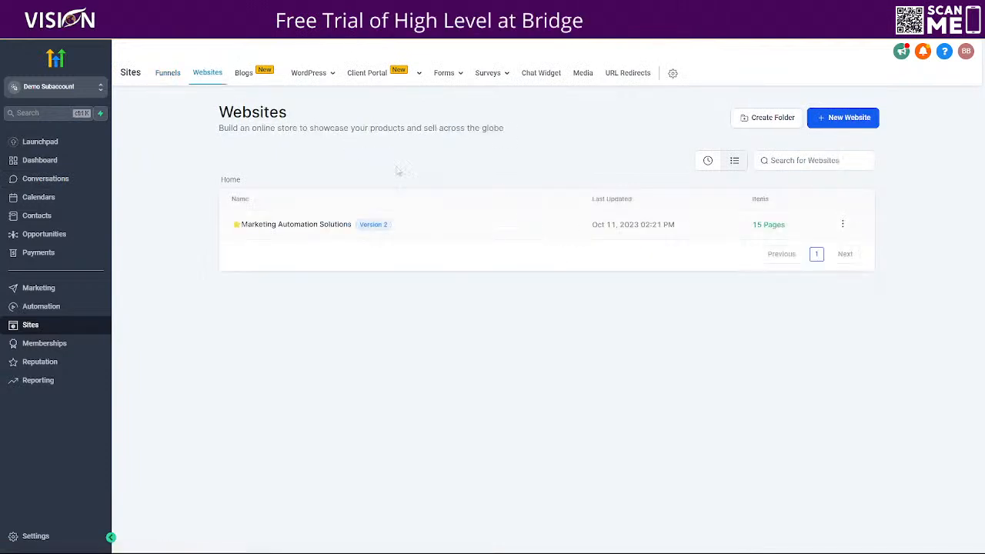
{"action": "left_click", "coordinate": [264, 227]}
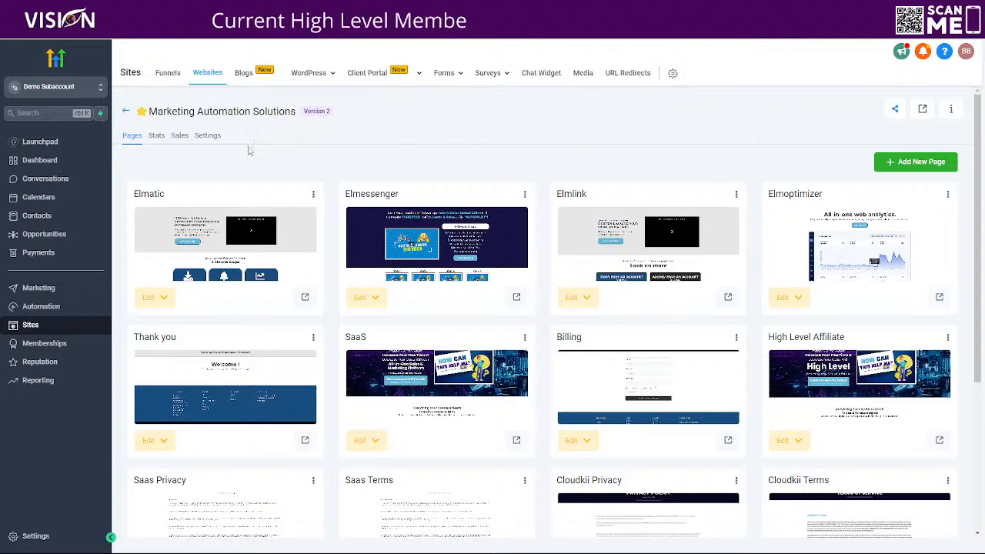
{"action": "left_click", "coordinate": [205, 138]}
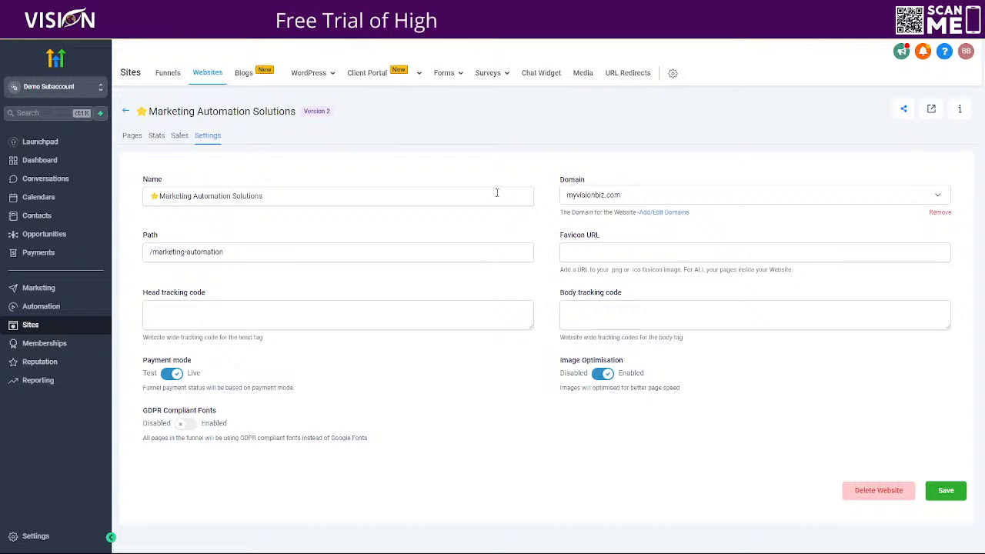
{"action": "left_click", "coordinate": [132, 137]}
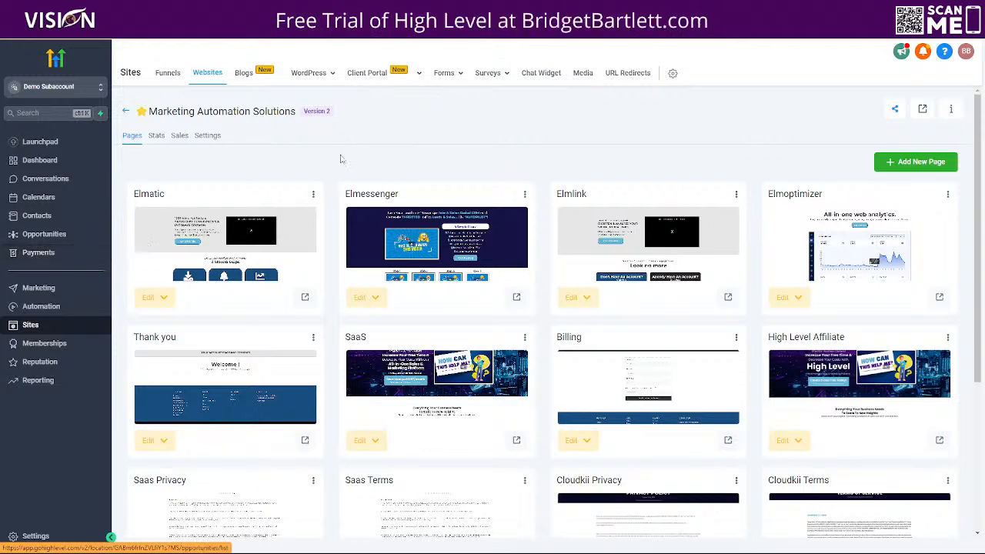
Step: Preview the live Elmatic page and proceed to myvisionbiz.com past the browser's privacy warning
{"action": "left_click", "coordinate": [305, 298]}
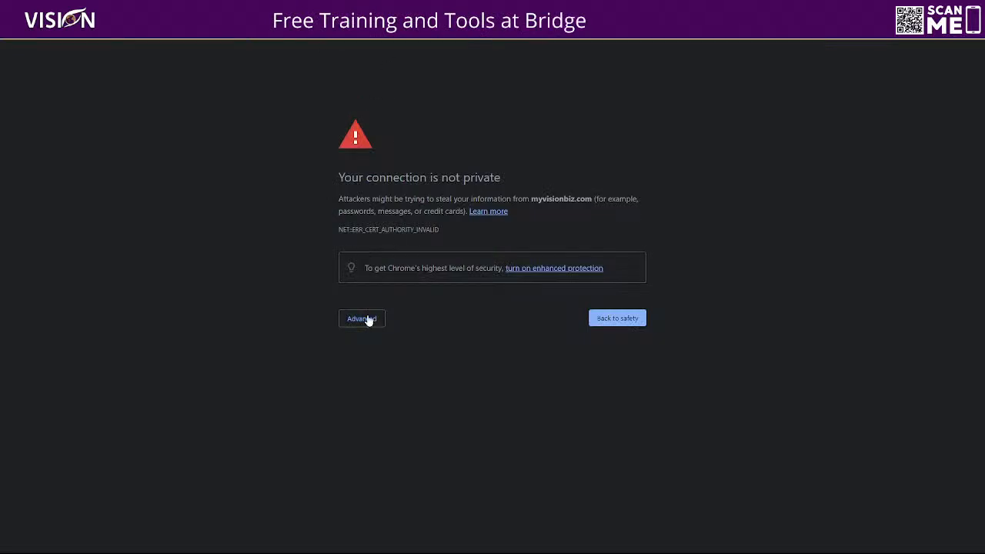
{"action": "left_click", "coordinate": [368, 319]}
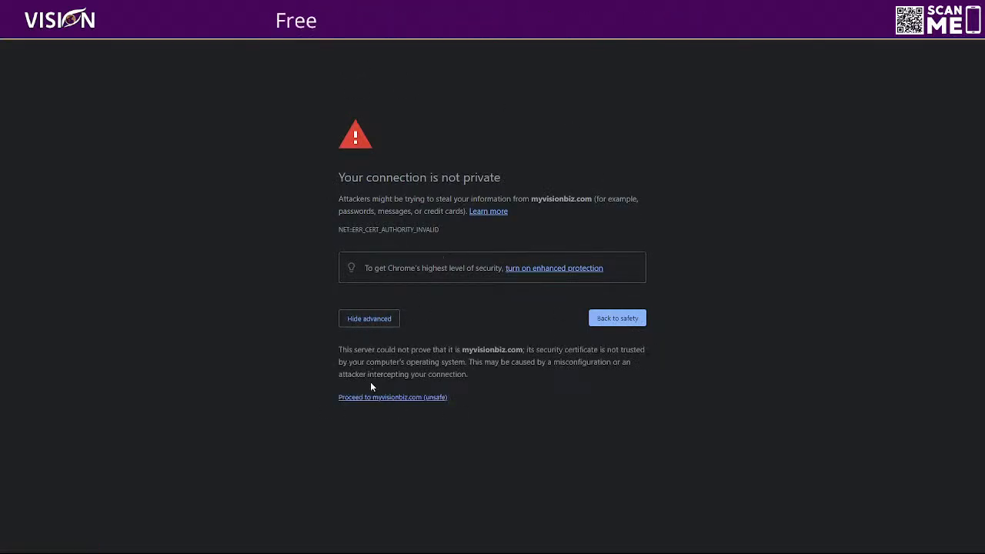
{"action": "left_click", "coordinate": [383, 400]}
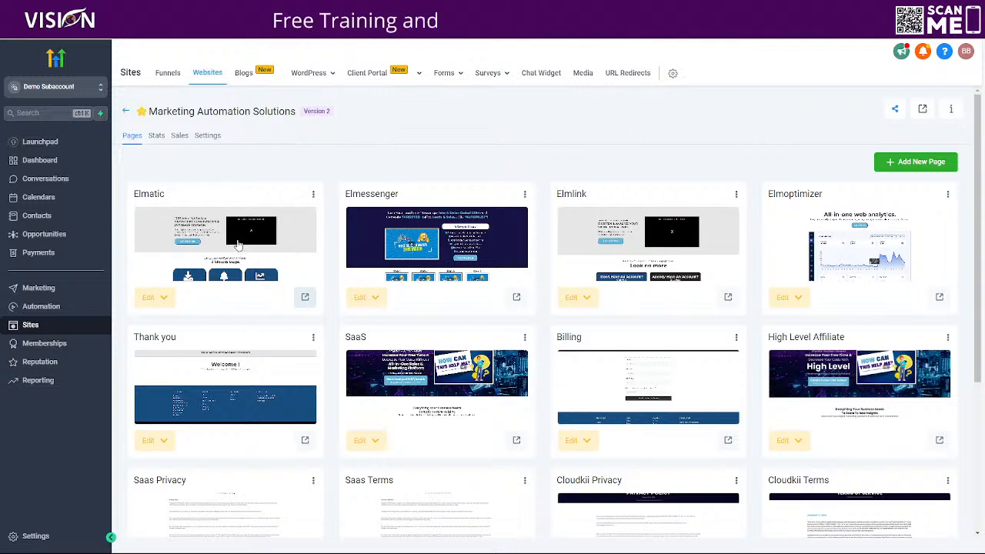
Step: Set the Marketing Automation Solutions website's payment mode to Test and save the settings
{"action": "left_click", "coordinate": [210, 136]}
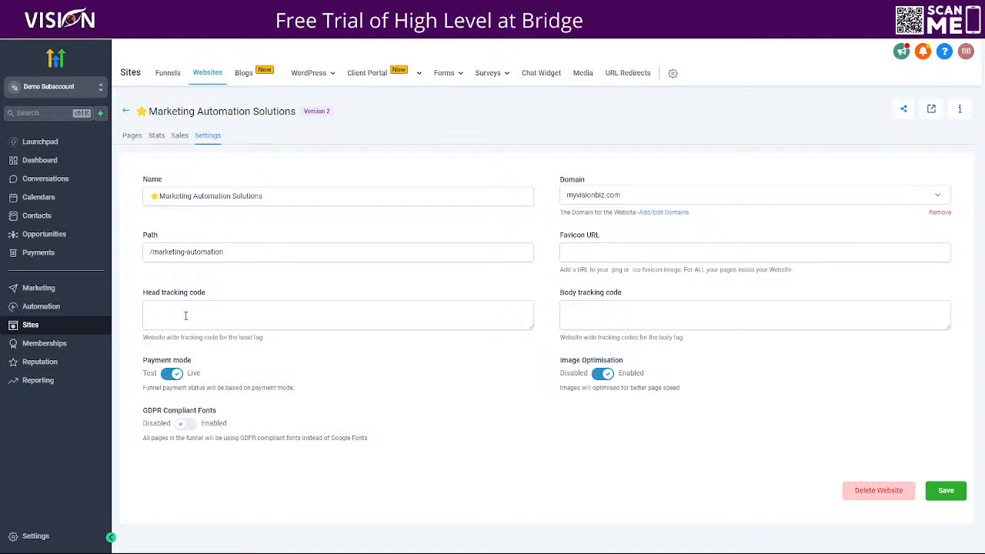
{"action": "left_click", "coordinate": [171, 373]}
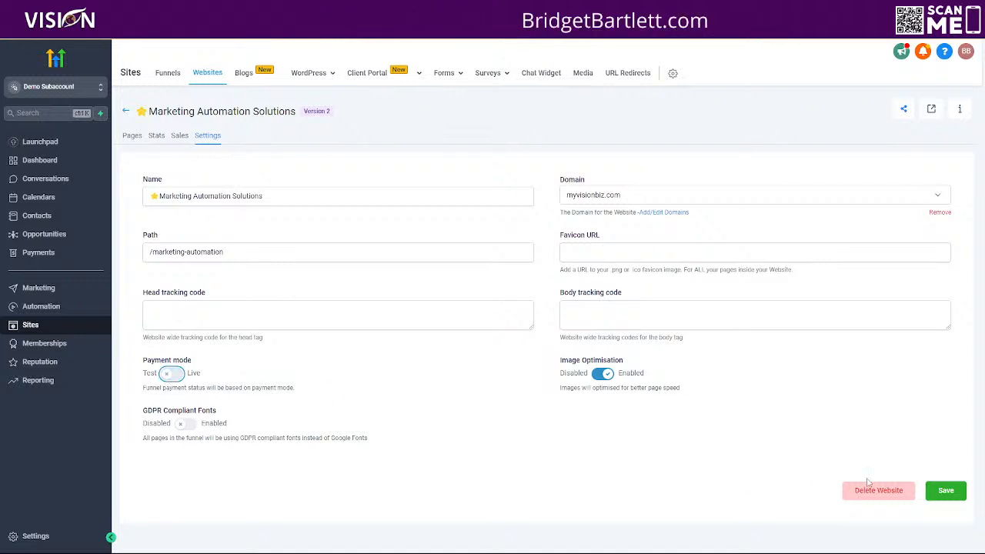
{"action": "left_click", "coordinate": [945, 490]}
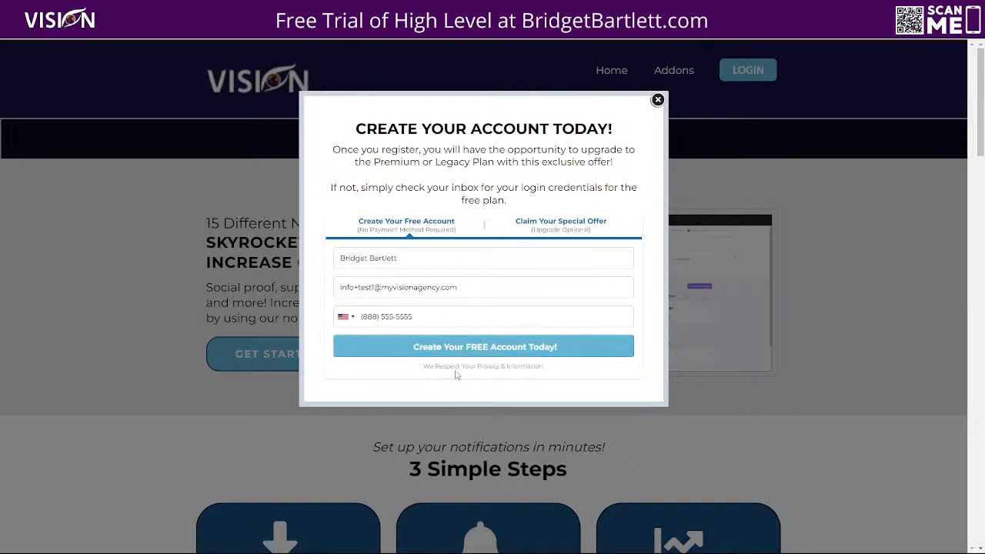
Step: Submit the Elmatic page's free account form with the test contact's details and review the upgrade offer's order form
{"action": "left_click", "coordinate": [501, 348]}
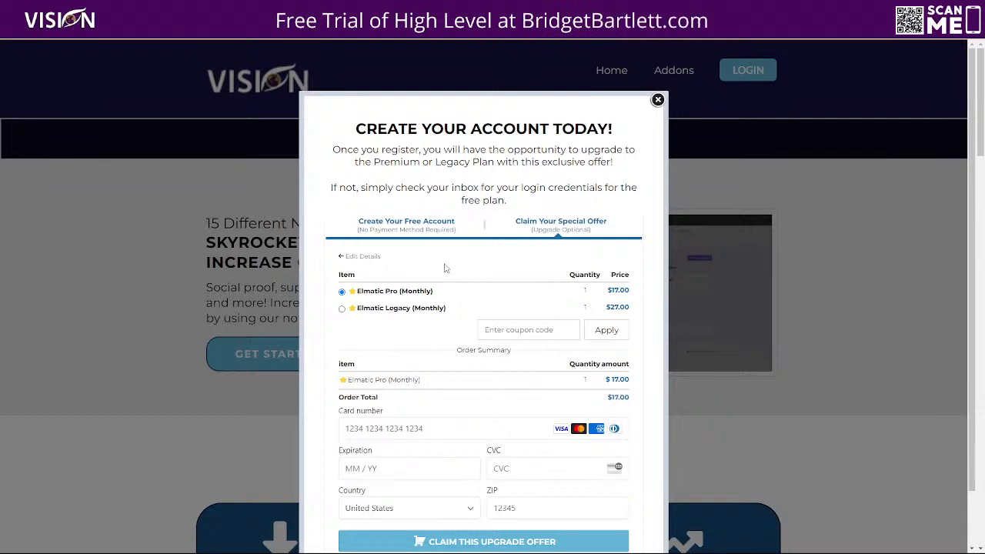
{"action": "scroll", "coordinate": [578, 208], "scroll_direction": "down", "scroll_amount": 1}
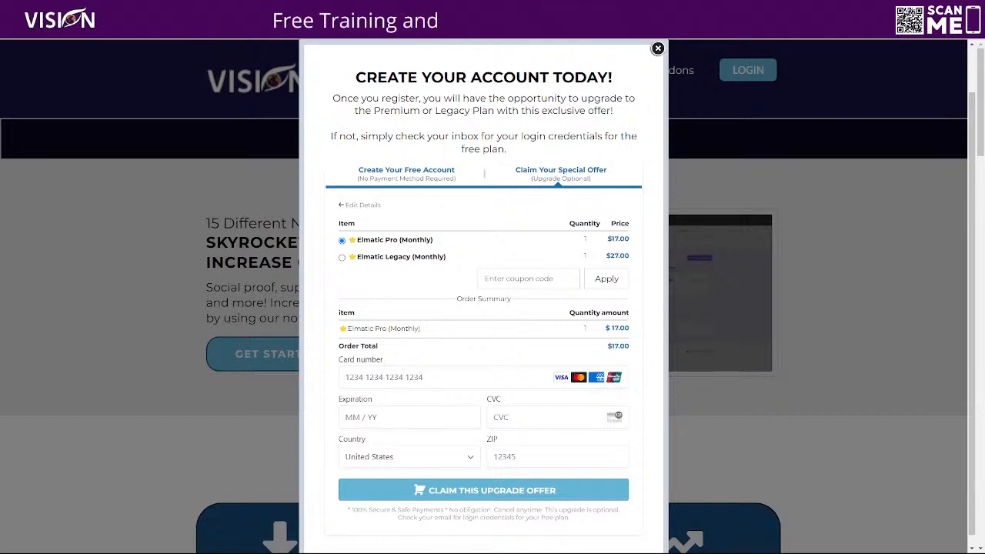
{"action": "left_click", "coordinate": [966, 49]}
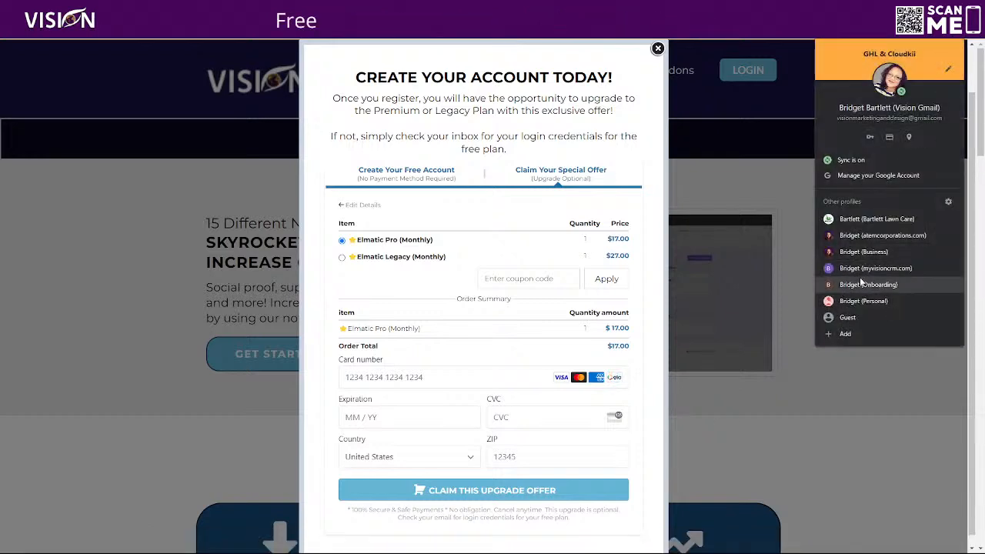
{"action": "left_click", "coordinate": [872, 240]}
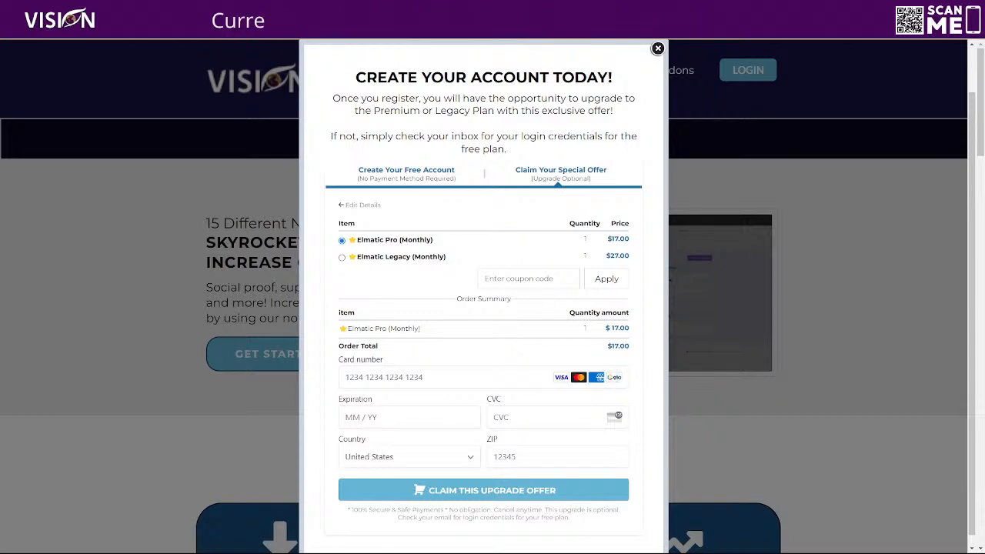
{"action": "left_click", "coordinate": [341, 206]}
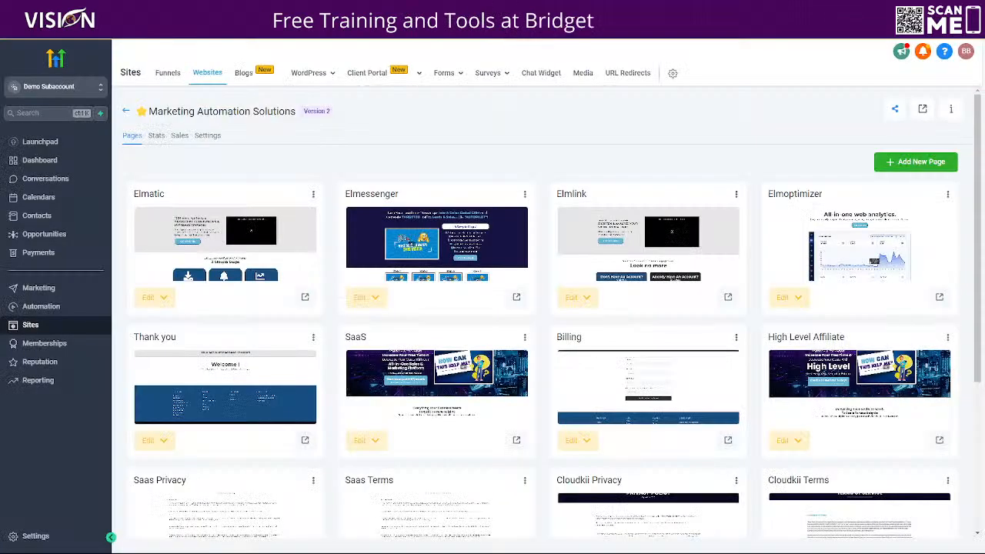
Step: Open the test sign-up's contact record and review its source, tags and activity
{"action": "left_click", "coordinate": [53, 220]}
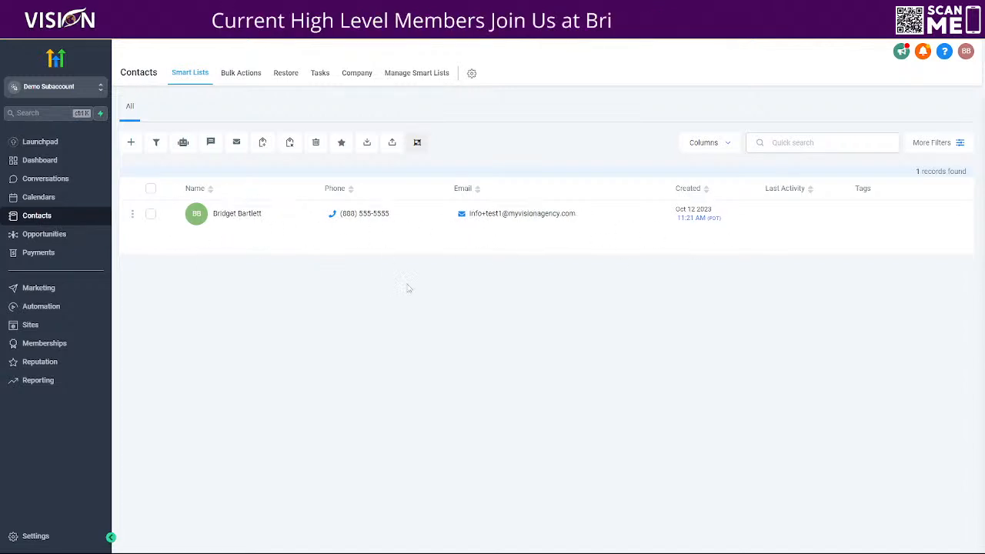
{"action": "left_click", "coordinate": [192, 211]}
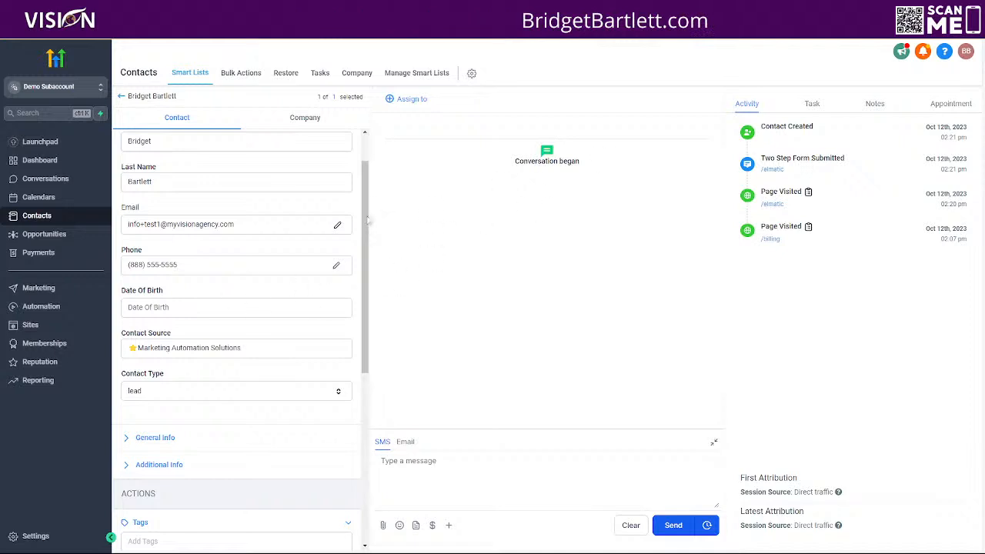
{"action": "scroll", "coordinate": [231, 300], "scroll_direction": "down", "scroll_amount": 2}
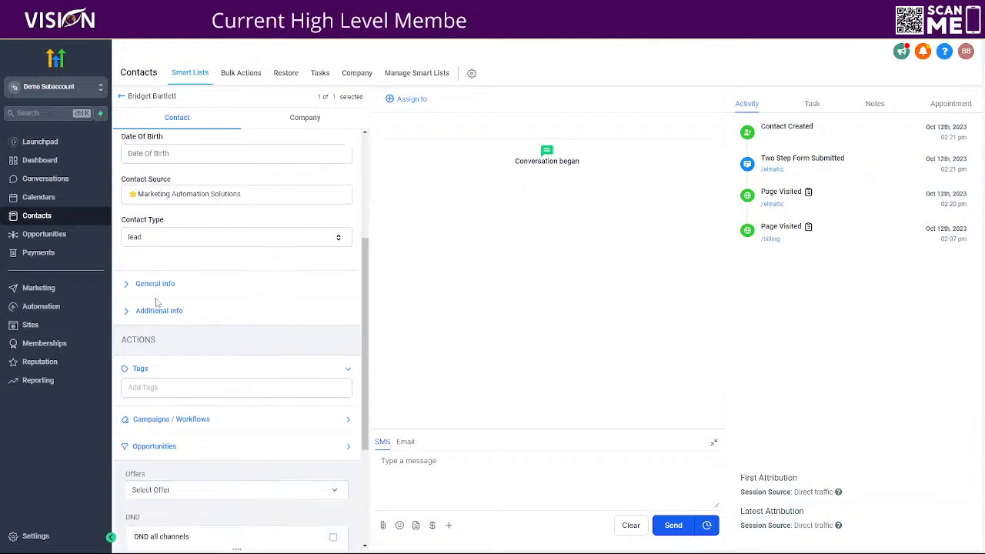
{"action": "scroll", "coordinate": [215, 242], "scroll_direction": "down", "scroll_amount": 2}
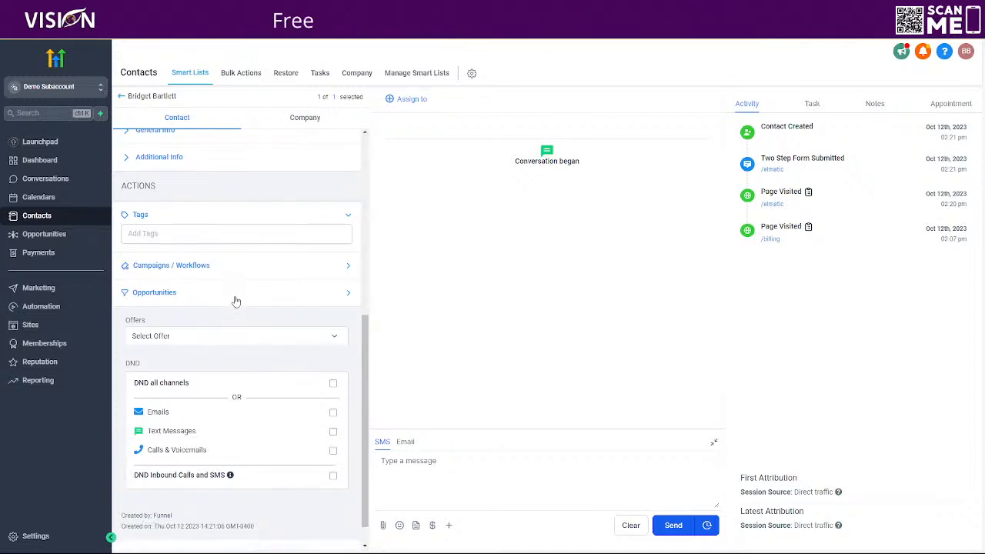
Step: Open the Free ELMatic/ Optin Form workflow from the ELMatic automation folder
{"action": "left_click", "coordinate": [42, 307]}
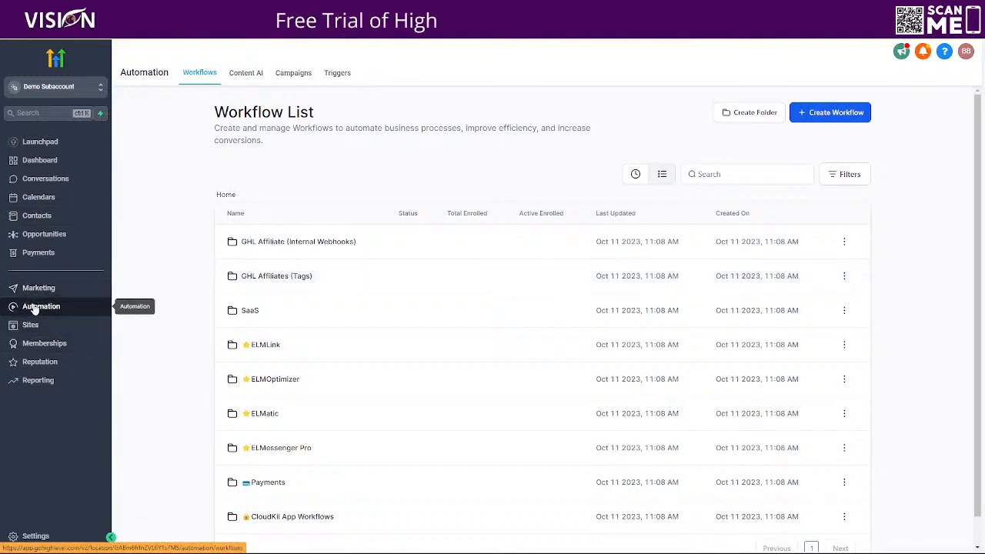
{"action": "scroll", "coordinate": [170, 404], "scroll_direction": "down", "scroll_amount": 1}
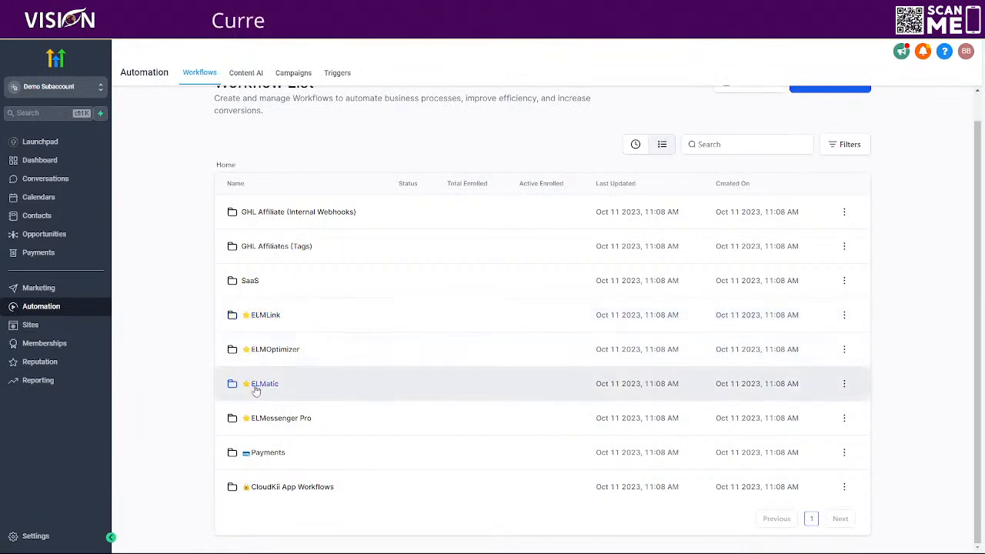
{"action": "left_click", "coordinate": [439, 386]}
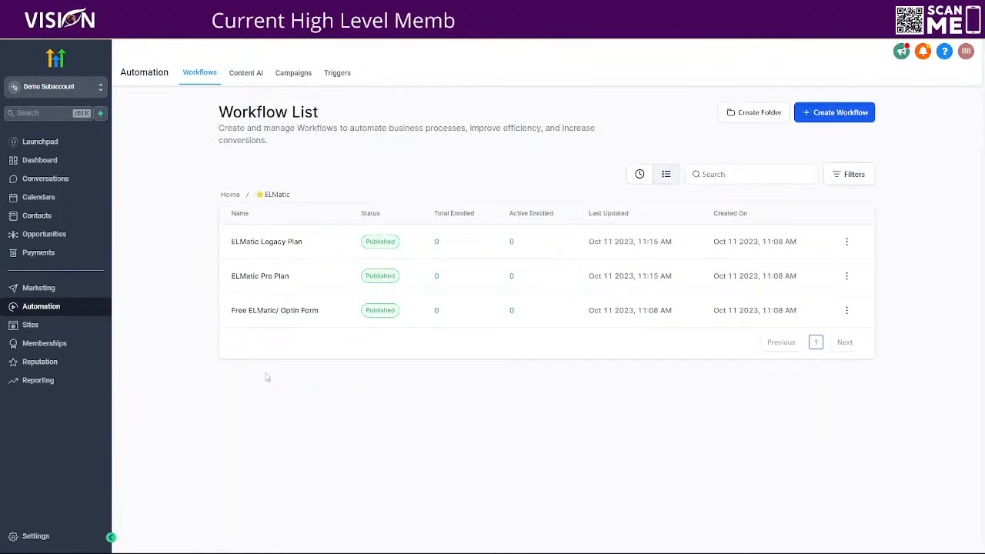
{"action": "left_click", "coordinate": [272, 312]}
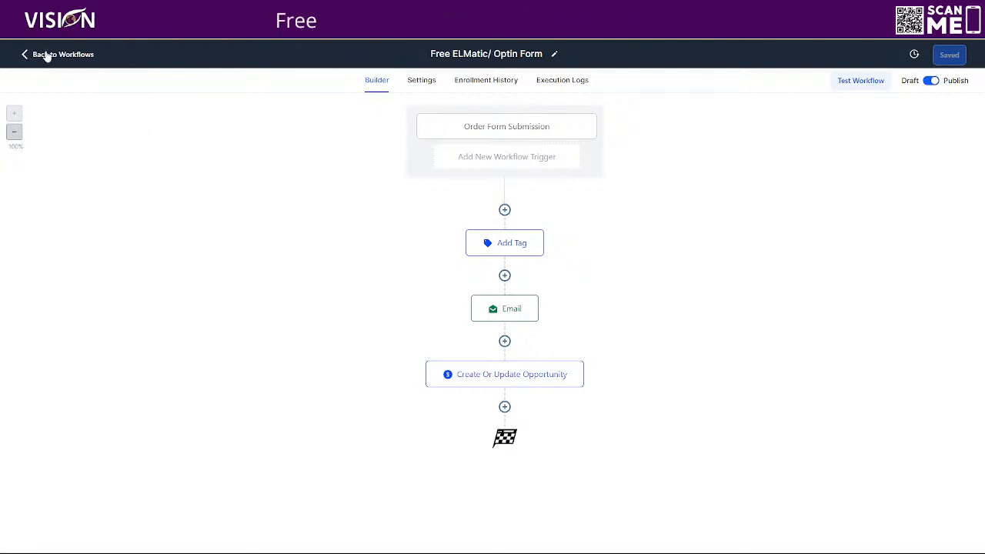
Step: Check the Free ELMatic/ Optin Form workflow's enrollment history and save its Order Form Submission trigger again
{"action": "left_click", "coordinate": [480, 85]}
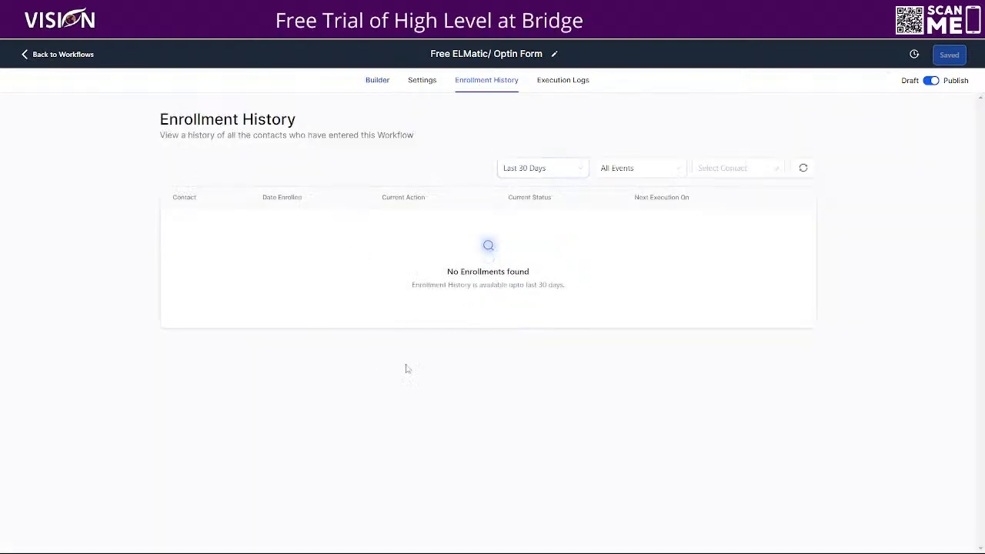
{"action": "left_click", "coordinate": [377, 80]}
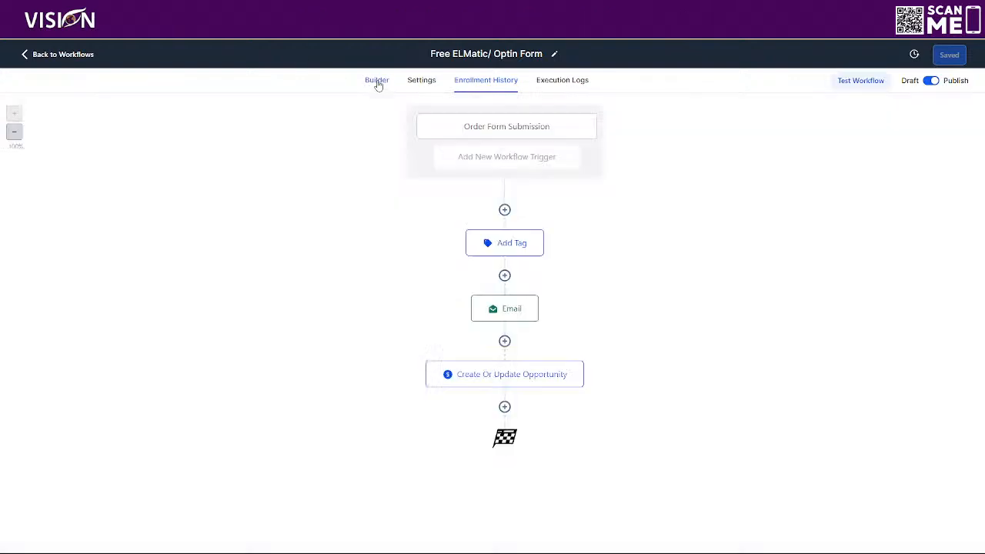
{"action": "left_click", "coordinate": [501, 134]}
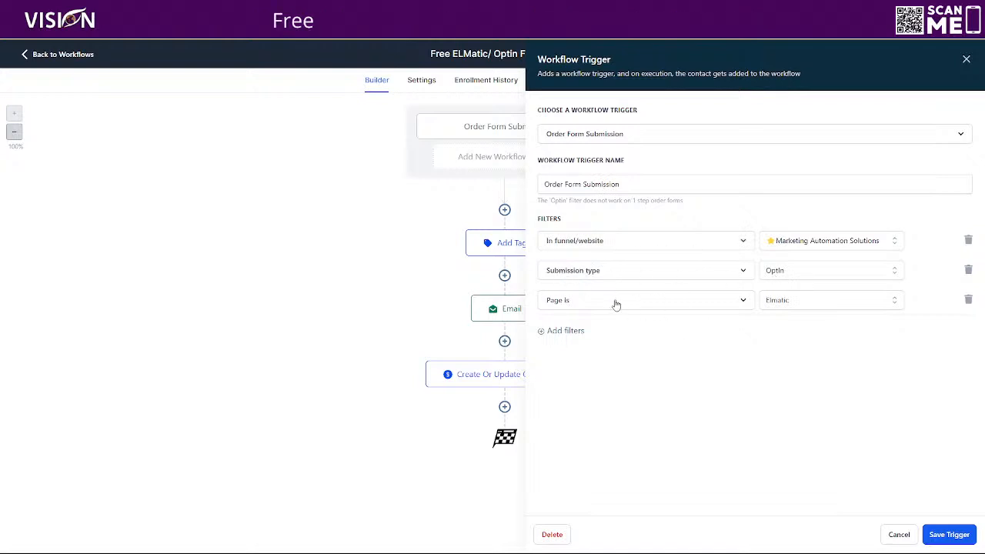
{"action": "left_click", "coordinate": [950, 534]}
{"action": "left_click", "coordinate": [952, 55]}
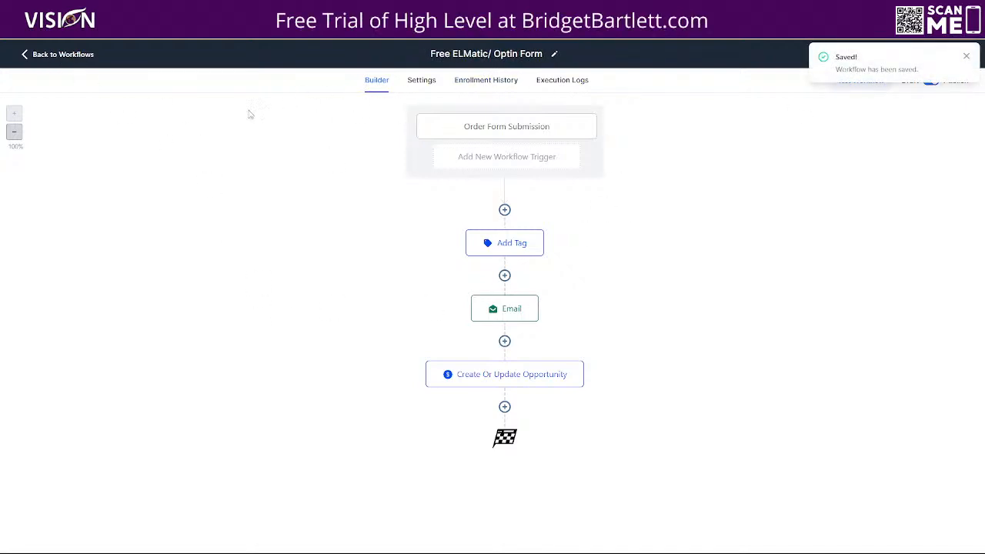
Step: Review the Order Form Submission trigger's filters and recheck the workflow's enrollment history
{"action": "left_click", "coordinate": [509, 128]}
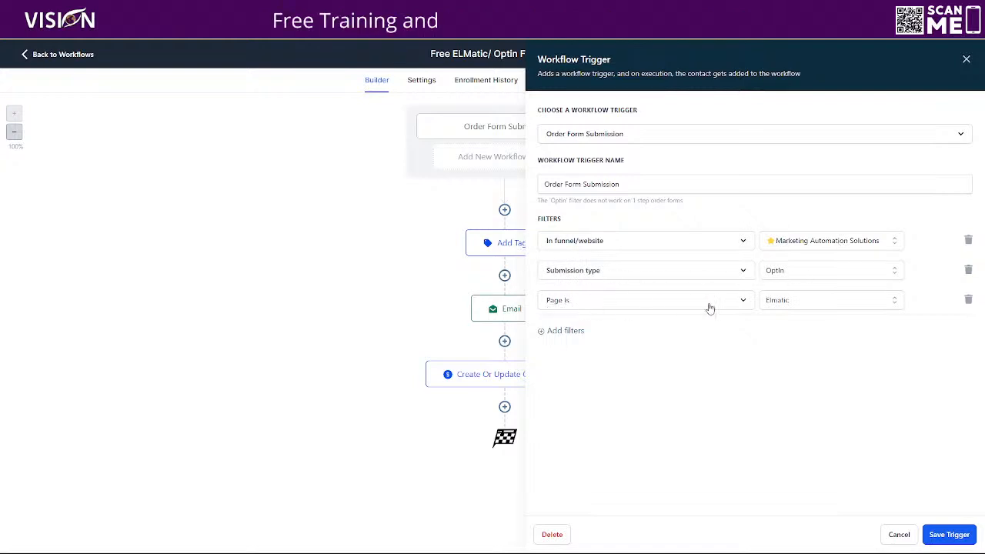
{"action": "left_click", "coordinate": [896, 534]}
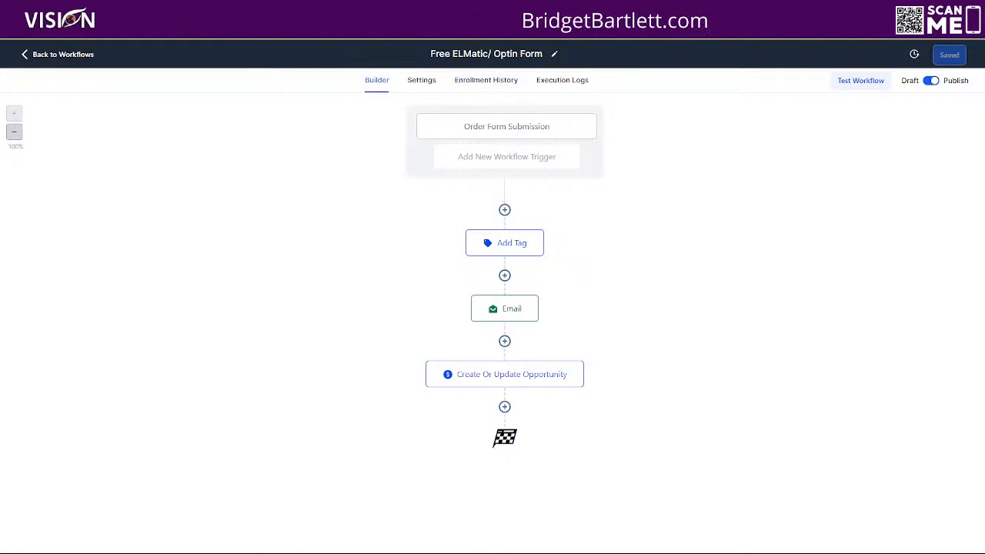
{"action": "left_click", "coordinate": [482, 84]}
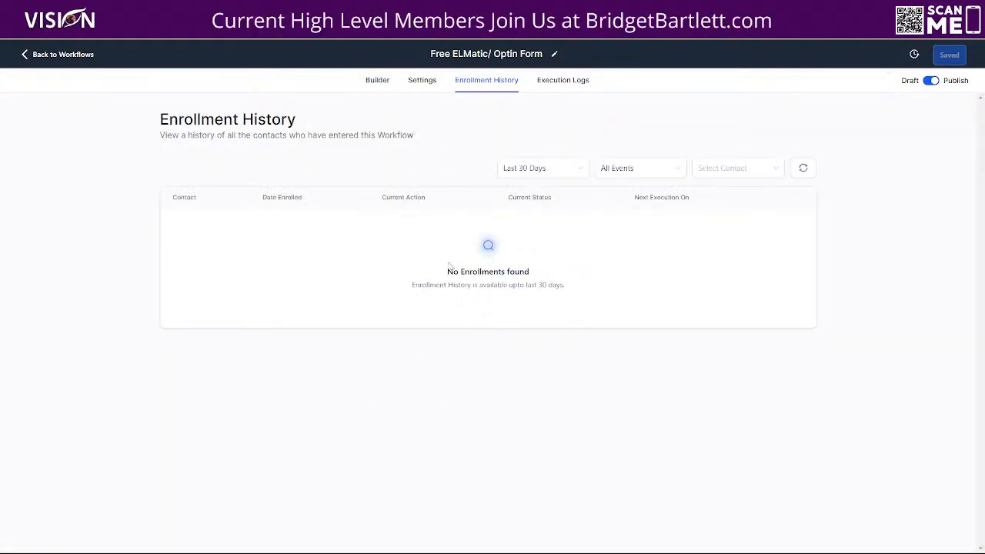
{"action": "left_click", "coordinate": [377, 80]}
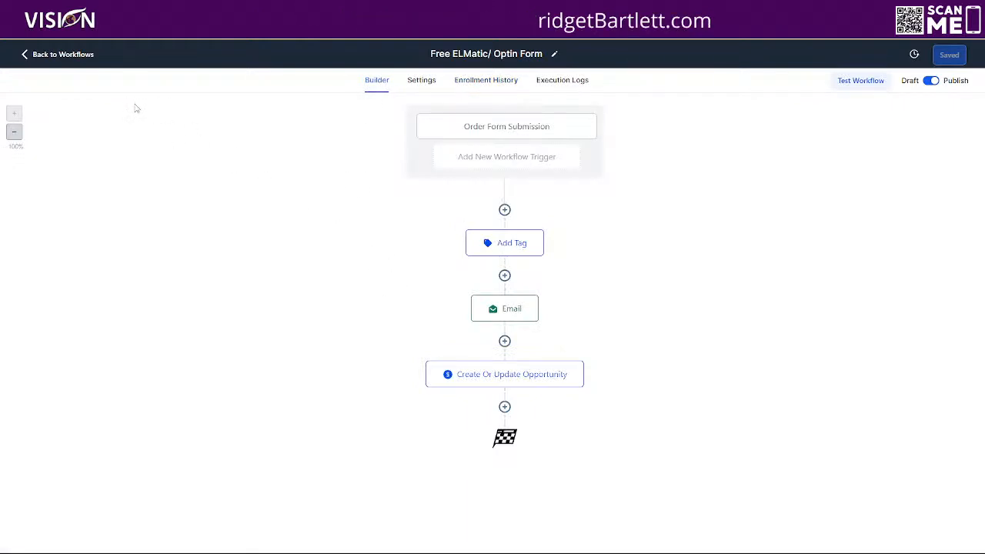
{"action": "left_click", "coordinate": [504, 82]}
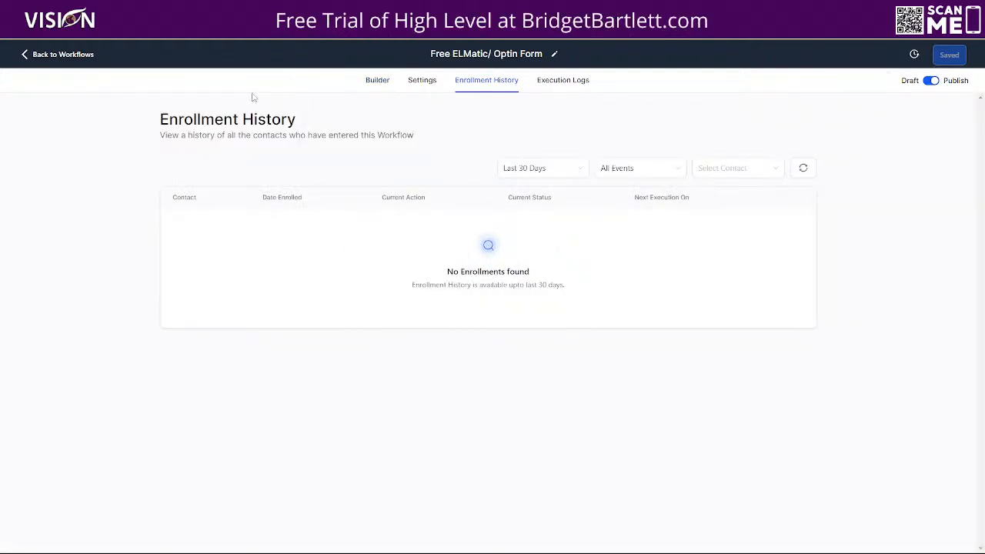
Step: Open the CloudKii ELMatic workflow from the CloudKii App Workflows folder
{"action": "left_click", "coordinate": [63, 55]}
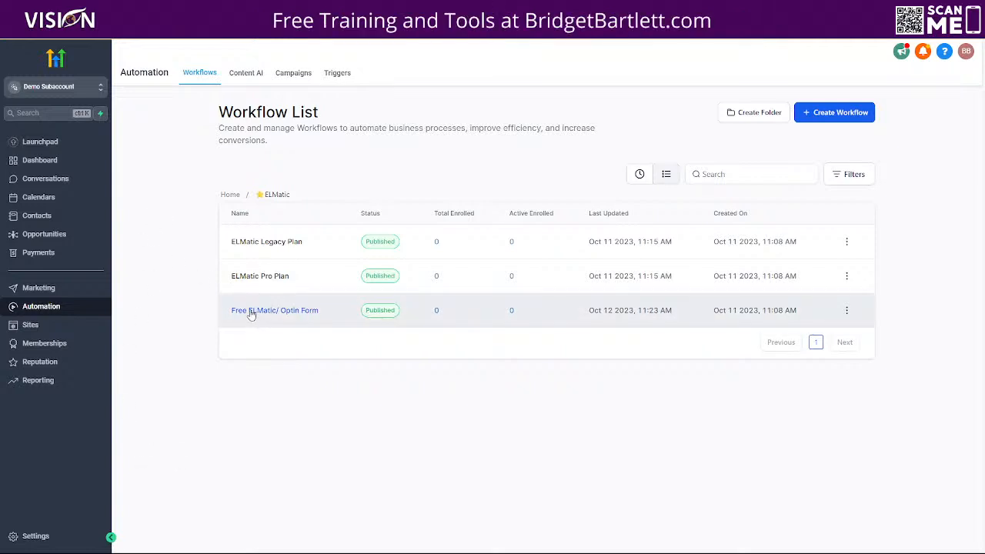
{"action": "left_click", "coordinate": [230, 194]}
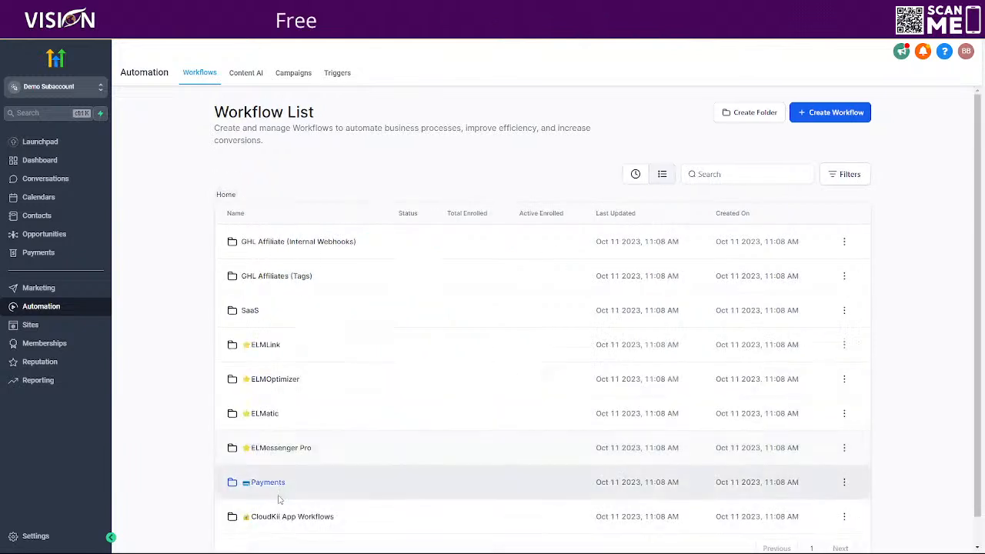
{"action": "left_click", "coordinate": [271, 515]}
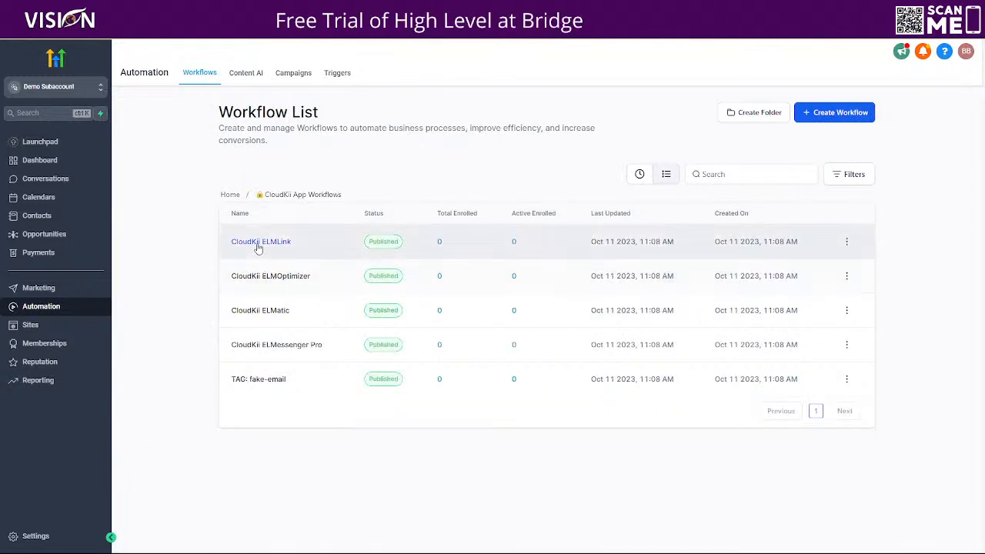
{"action": "left_click", "coordinate": [261, 310]}
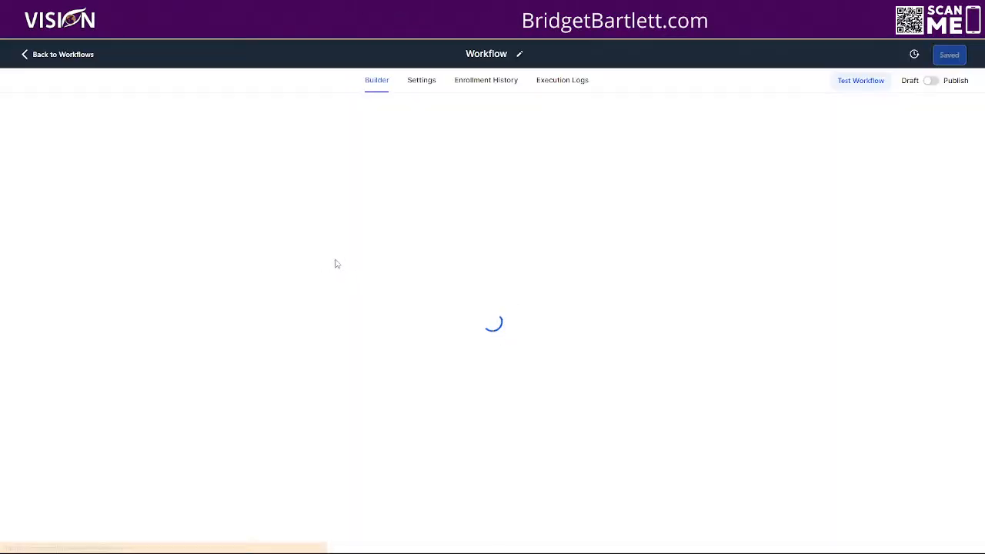
Step: Examine the CloudKii ELMatic workflow's enrollment history, its tag branches and the webhook that follows Add ELMatic Free
{"action": "left_click", "coordinate": [485, 80]}
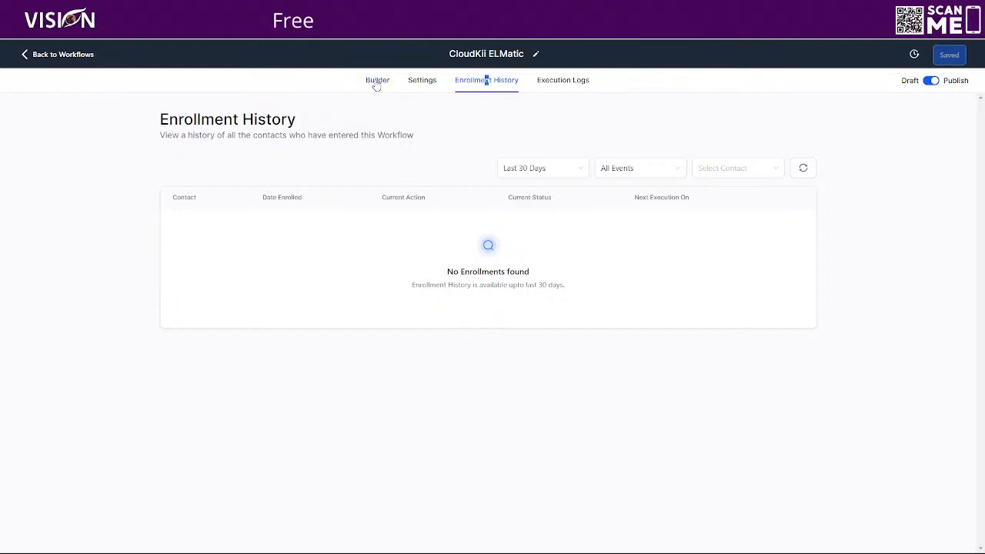
{"action": "left_click", "coordinate": [377, 82]}
{"action": "scroll", "coordinate": [236, 433], "scroll_direction": "down", "scroll_amount": 2}
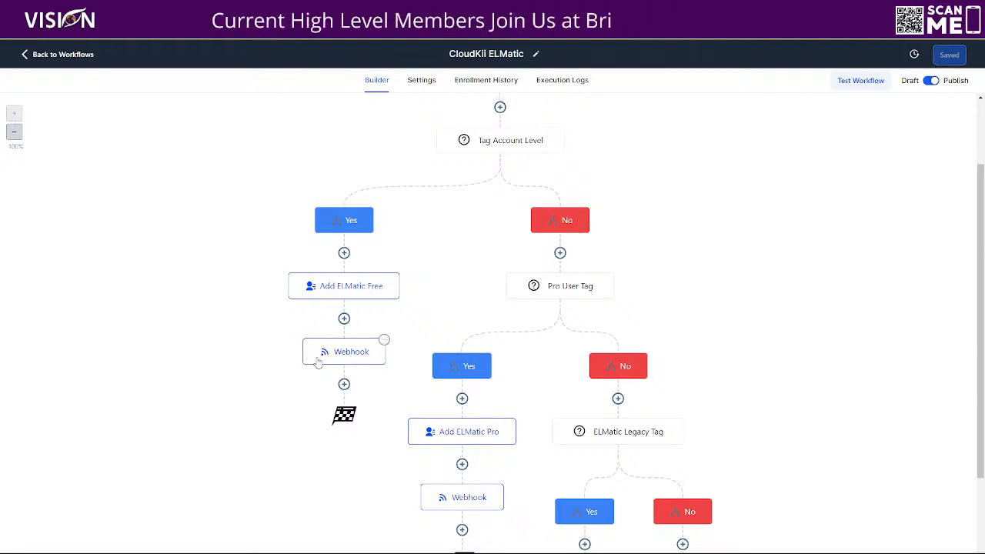
{"action": "left_click", "coordinate": [493, 83]}
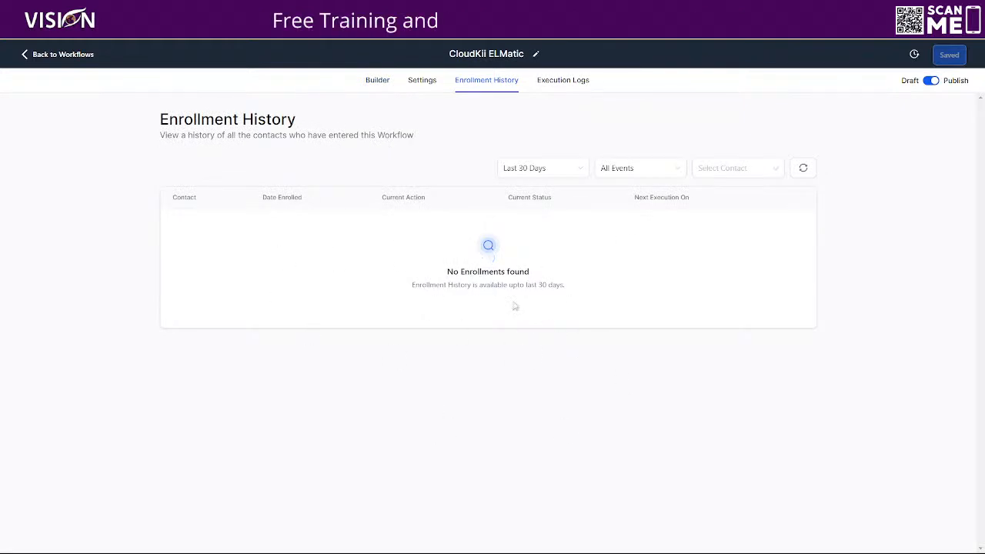
{"action": "left_click", "coordinate": [377, 81]}
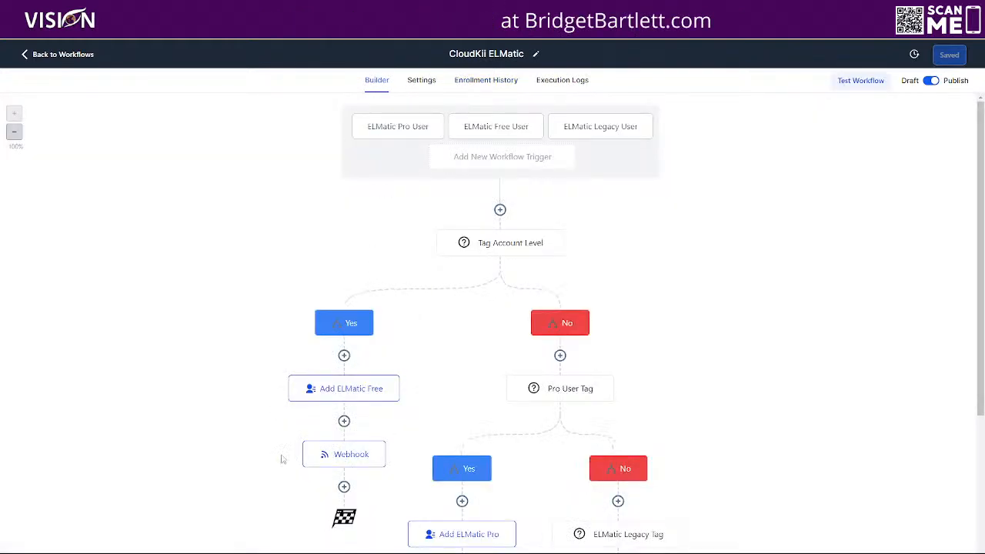
{"action": "left_click", "coordinate": [343, 455]}
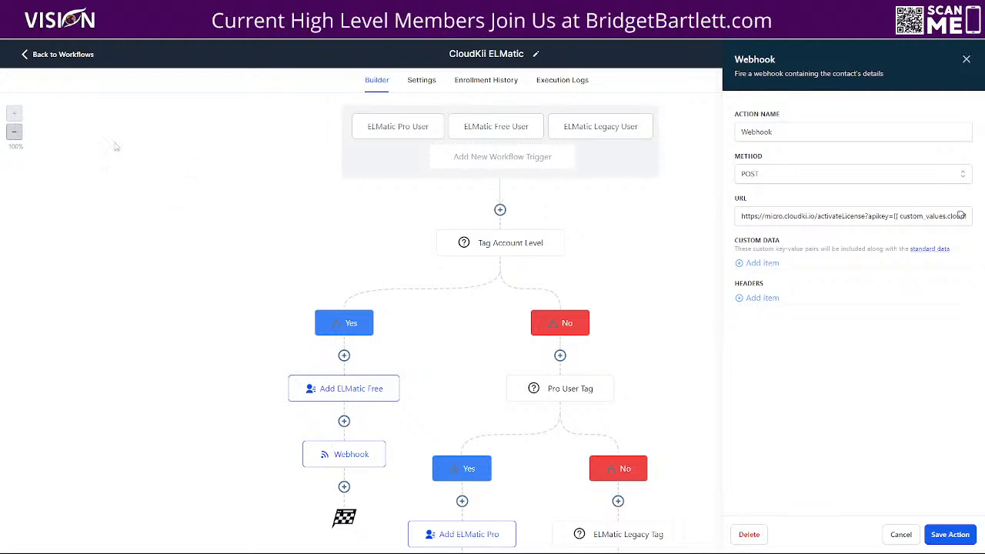
{"action": "left_click", "coordinate": [56, 57]}
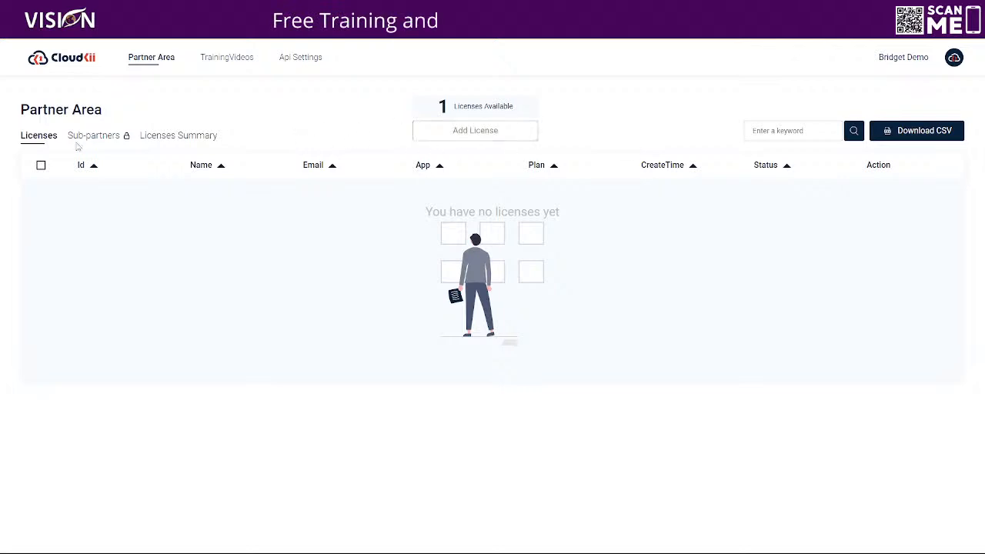
Step: Review the app and plan choices in the CloudKii Partner Area's Add License form and close it without adding a license
{"action": "left_click", "coordinate": [462, 130]}
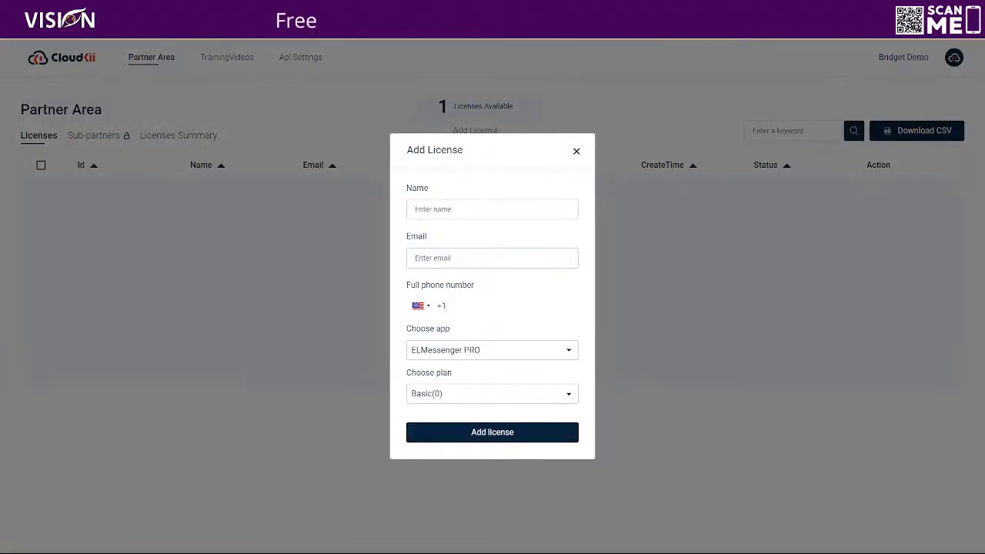
{"action": "left_click", "coordinate": [446, 349]}
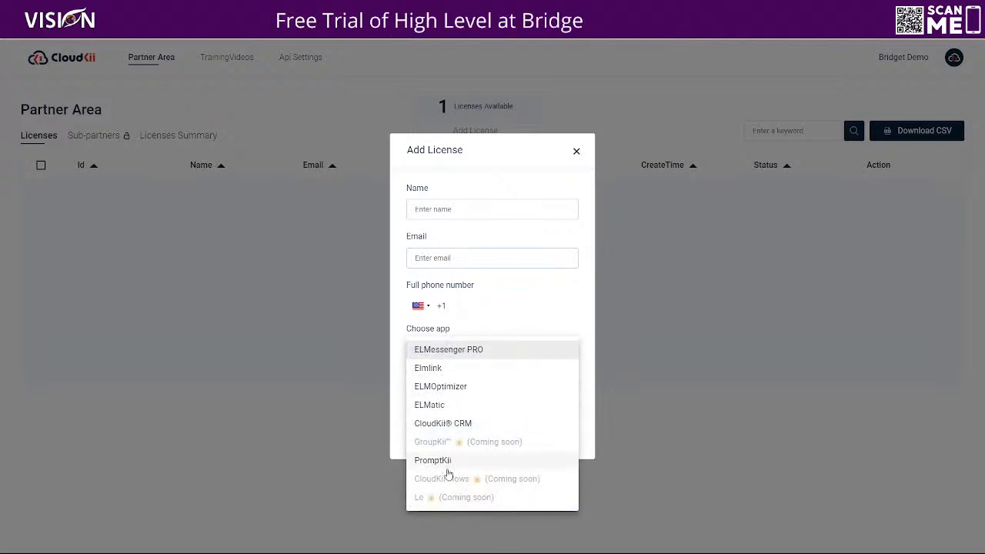
{"action": "left_click", "coordinate": [485, 302]}
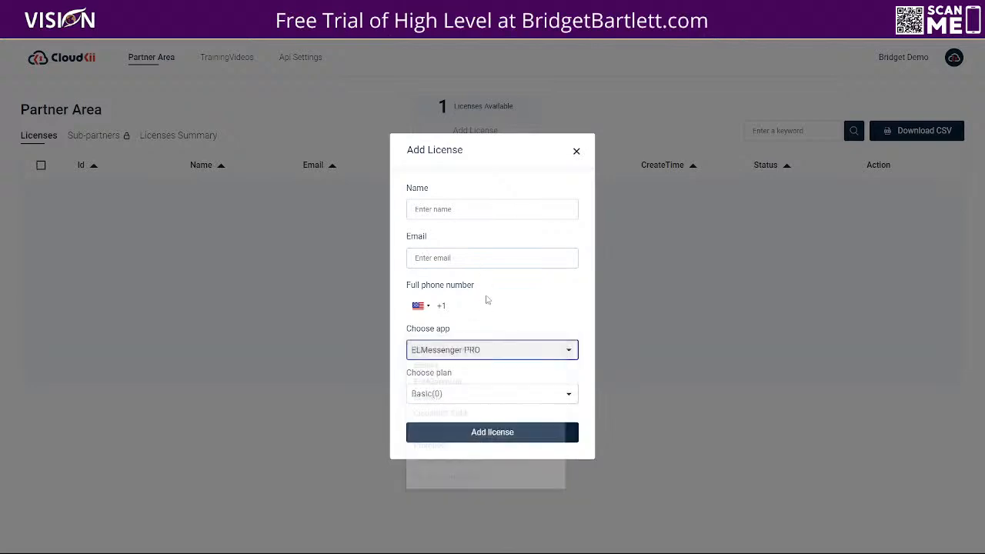
{"action": "left_click", "coordinate": [439, 396]}
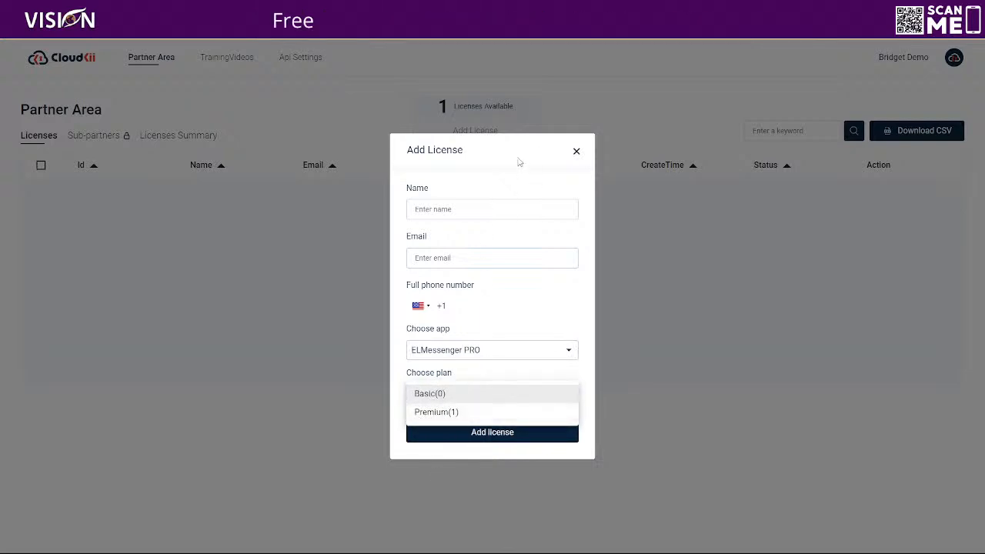
{"action": "left_click", "coordinate": [575, 157]}
{"action": "left_click", "coordinate": [576, 152]}
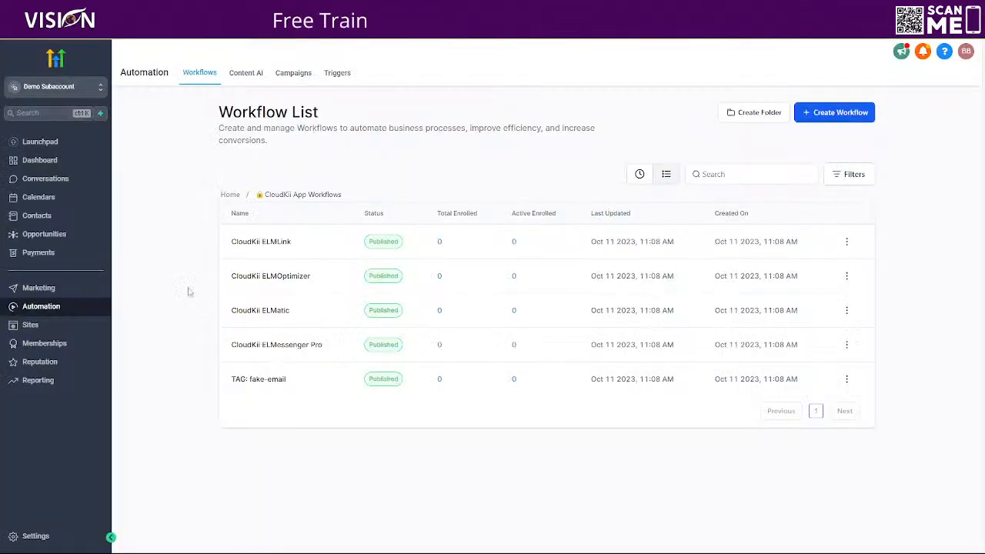
Step: Open the ELMatic folder in HighLevel's workflow list
{"action": "left_click", "coordinate": [229, 194]}
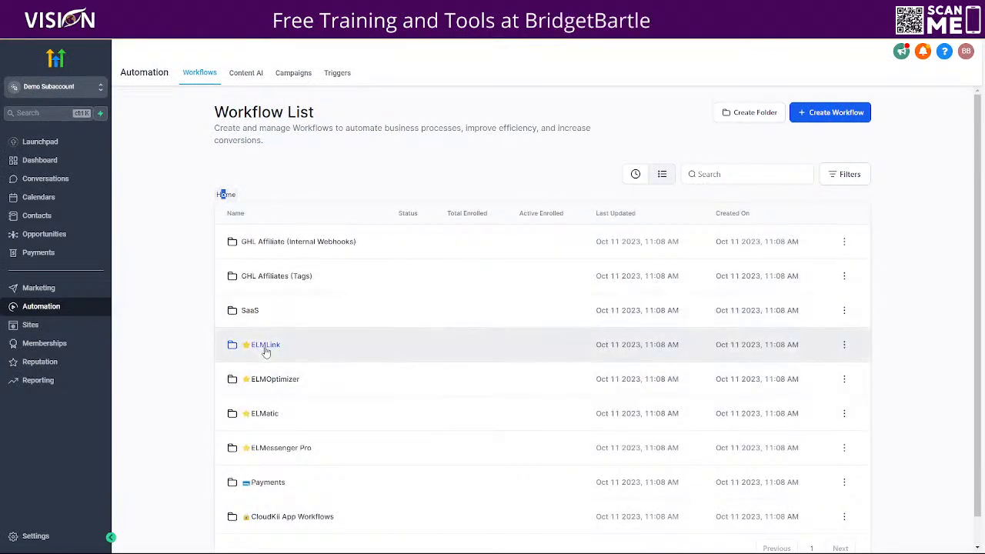
{"action": "left_click", "coordinate": [264, 413]}
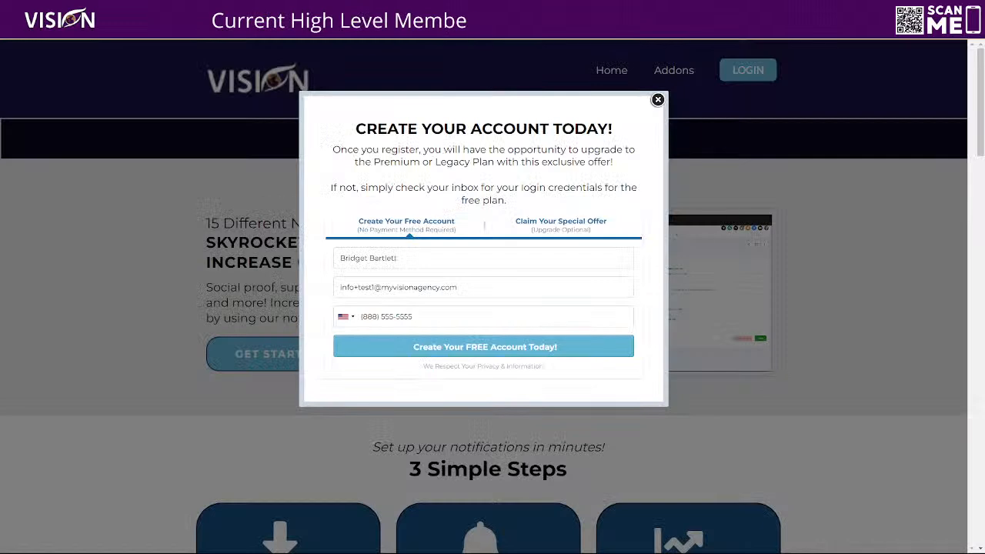
Step: Resubmit the Elmatic page's free account form and enter the test card number for the Elmatic Pro (Monthly) upgrade
{"action": "left_click", "coordinate": [481, 348]}
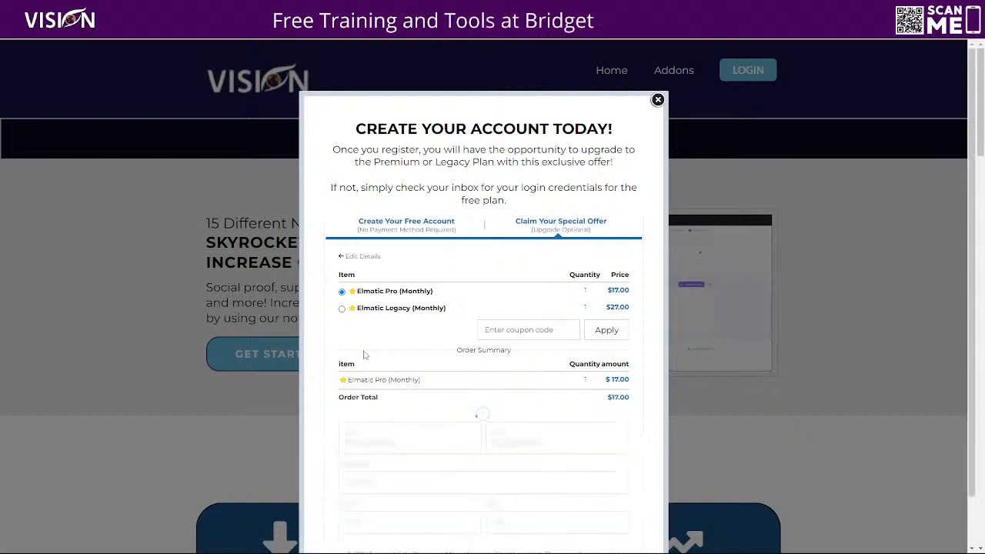
{"action": "scroll", "coordinate": [431, 306], "scroll_direction": "down", "scroll_amount": 1}
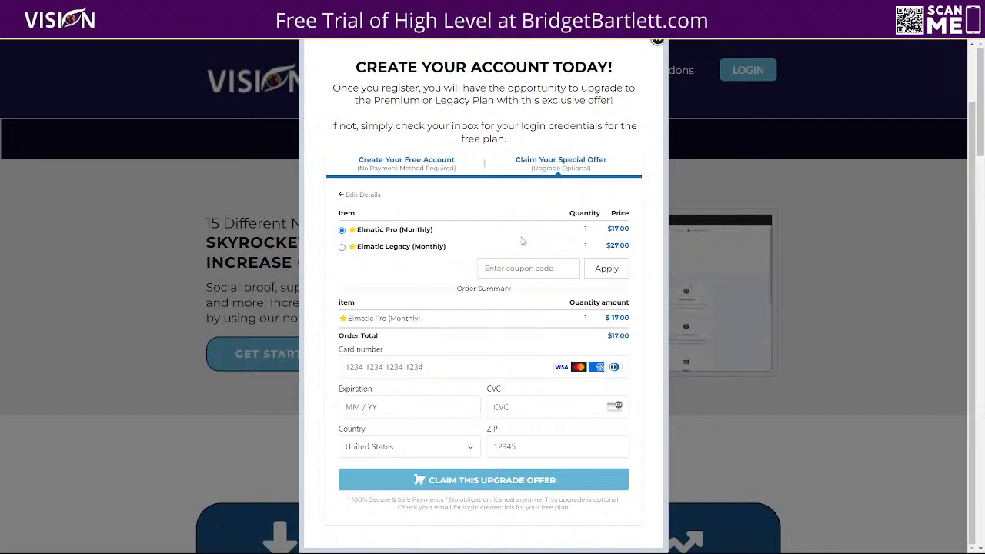
{"action": "left_click", "coordinate": [367, 364]}
{"action": "type", "text": "4242 4242 "}
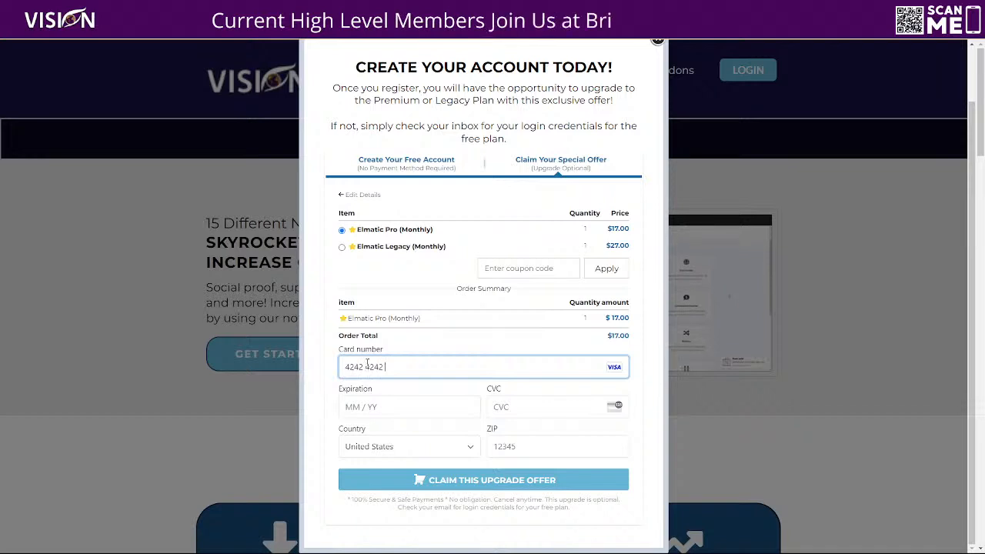
{"action": "type", "text": "4242 4242"}
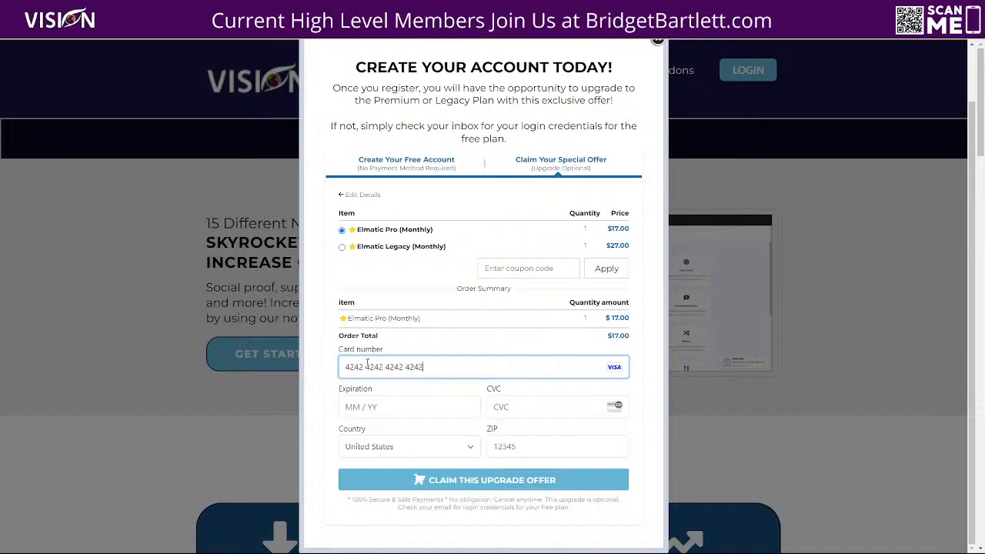
Step: Enter the test card's expiration date, CVC and ZIP code, and submit the Elmatic Pro (Monthly) upgrade order
{"action": "left_click", "coordinate": [375, 407]}
{"action": "type", "text": "12 / "}
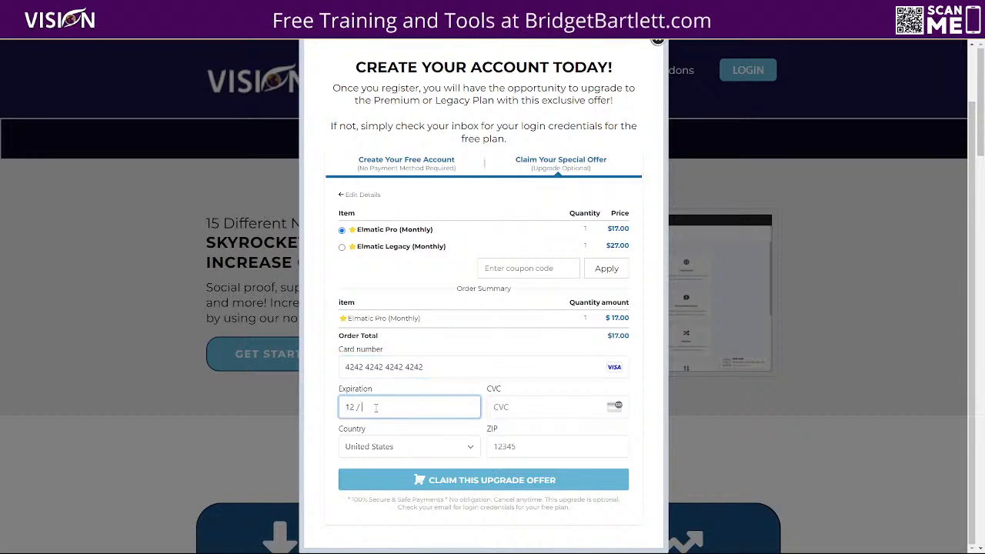
{"action": "type", "text": "25"}
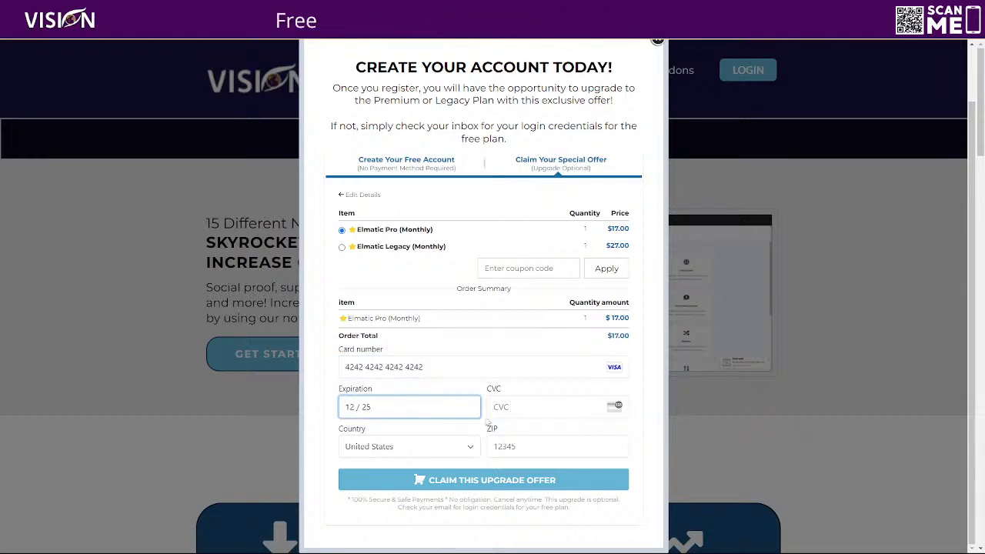
{"action": "left_click", "coordinate": [538, 408]}
{"action": "type", "text": "111"}
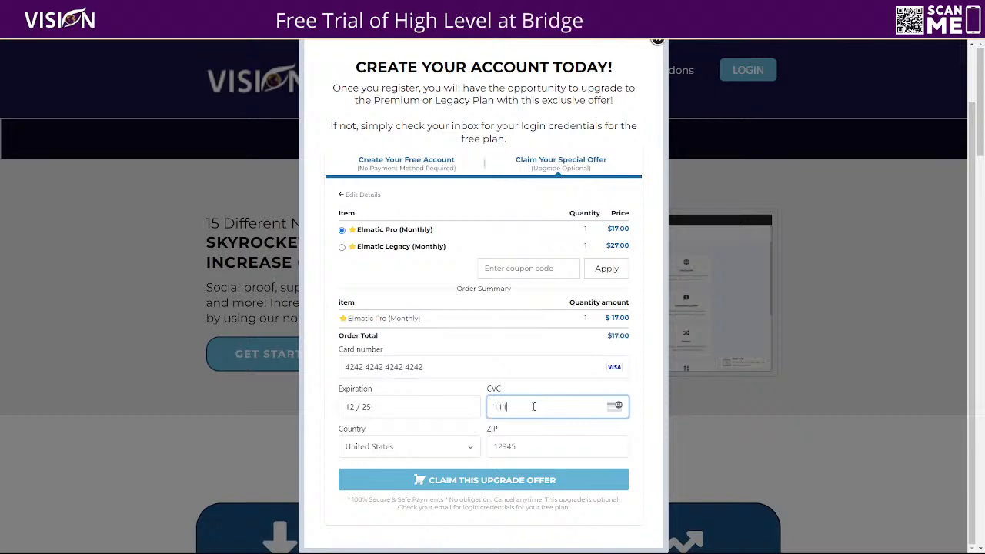
{"action": "left_click", "coordinate": [503, 448]}
{"action": "type", "text": "46184"}
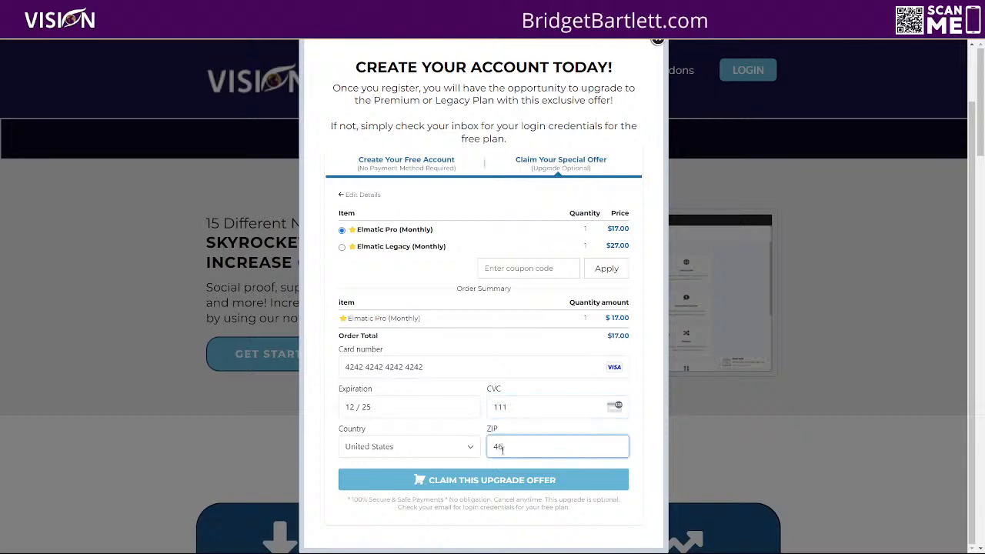
{"action": "left_click", "coordinate": [485, 480]}
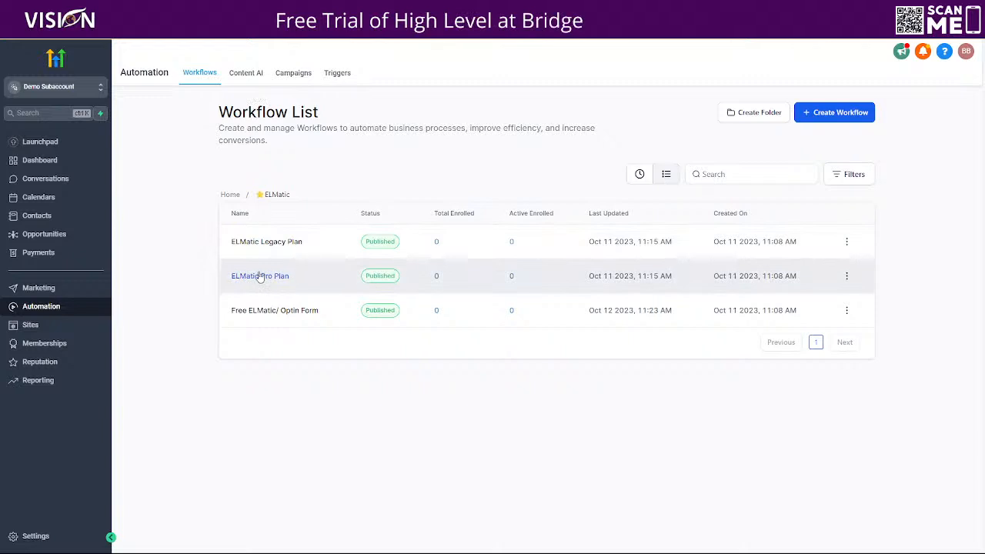
Step: Open the ELMatic Pro Plan workflow, check its enrollment history, and return to the workflow builder
{"action": "left_click", "coordinate": [260, 276]}
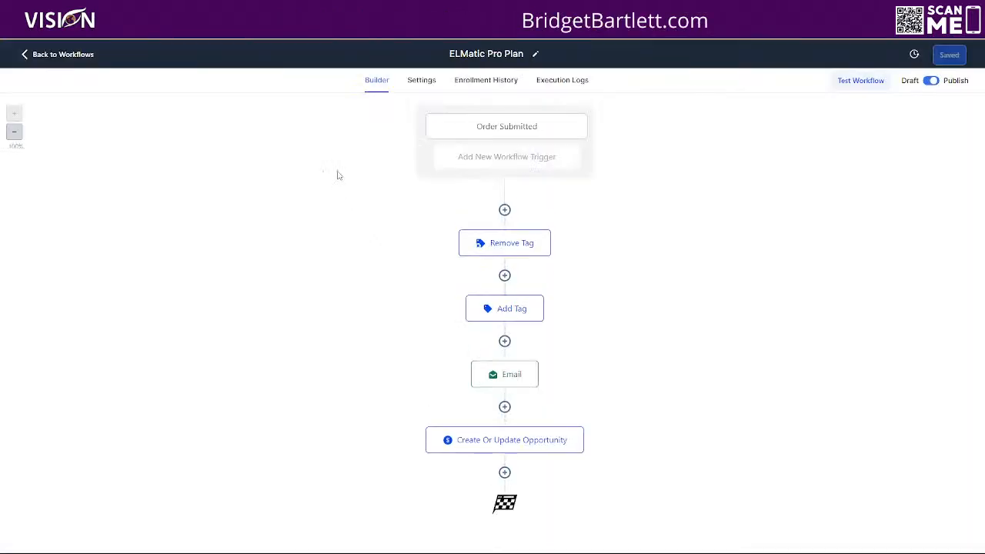
{"action": "left_click", "coordinate": [495, 84]}
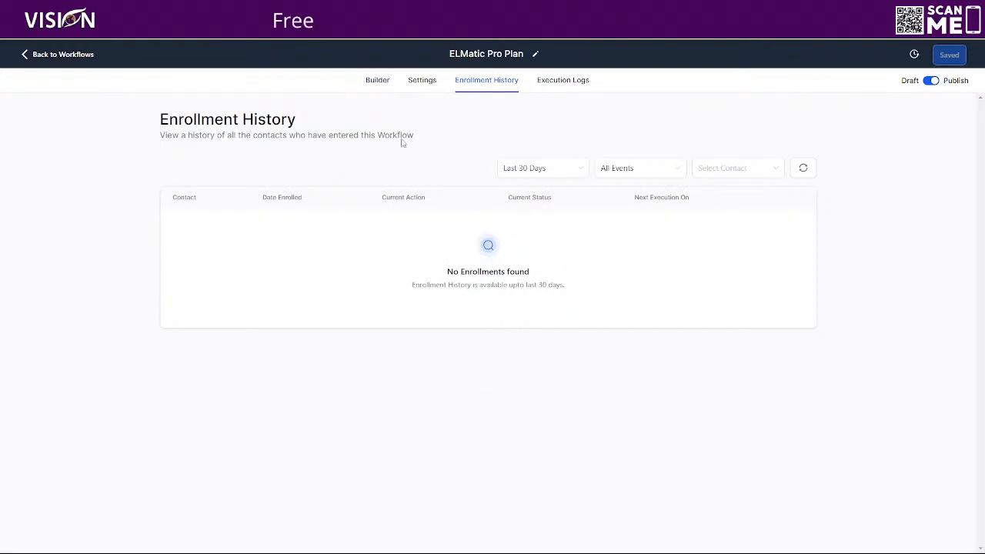
{"action": "left_click", "coordinate": [377, 82]}
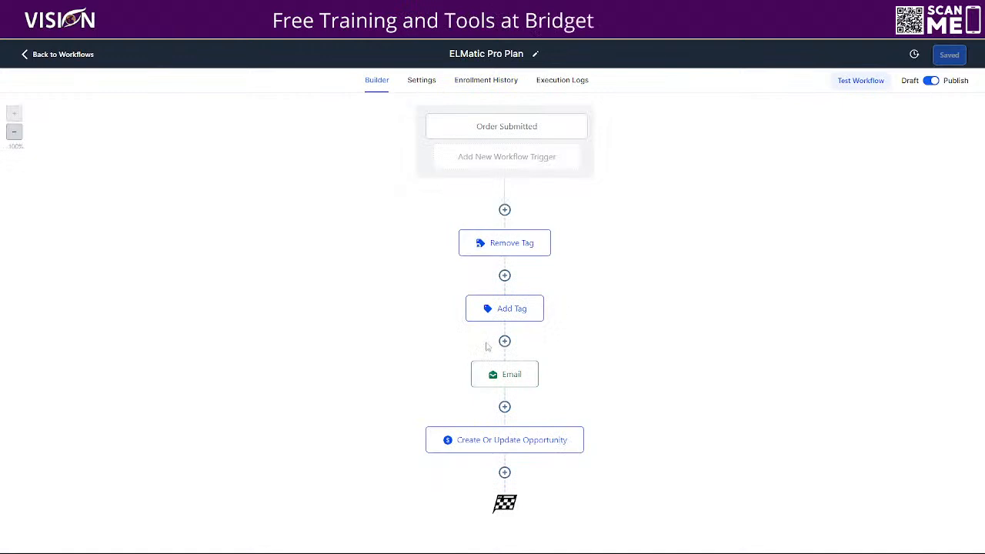
Step: Review the settings of the Add Tag and Email actions in the ELMatic Pro Plan workflow
{"action": "left_click", "coordinate": [517, 309]}
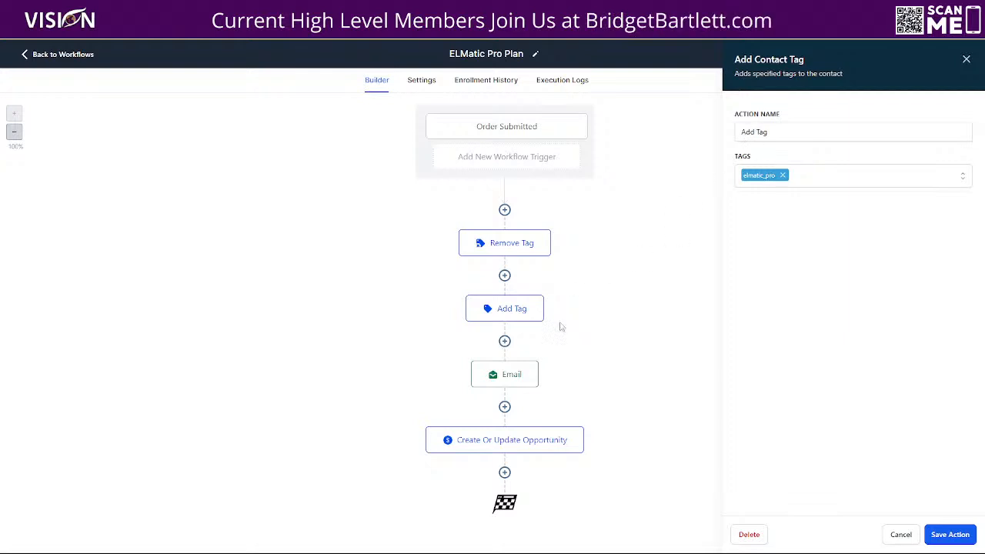
{"action": "left_click", "coordinate": [492, 374]}
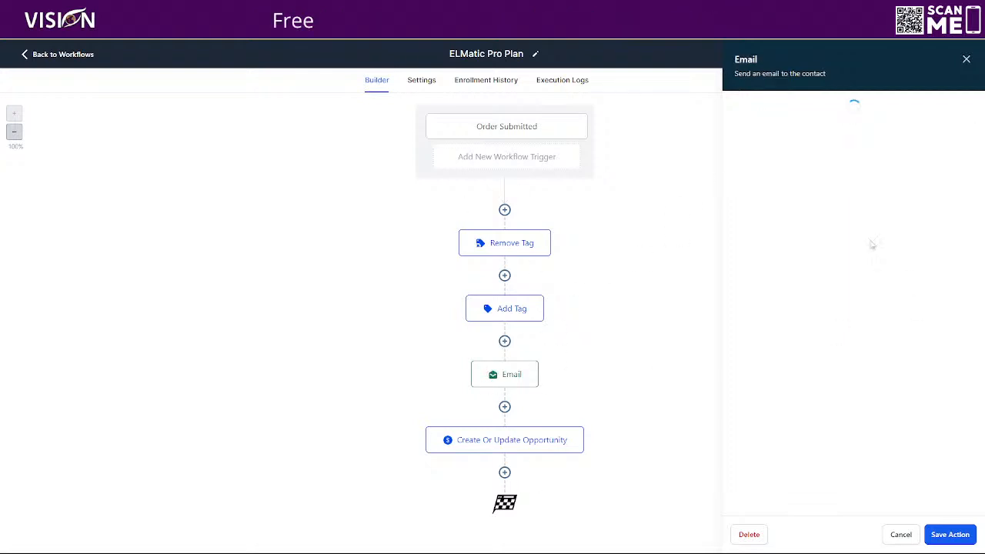
{"action": "scroll", "coordinate": [881, 275], "scroll_direction": "down", "scroll_amount": 2}
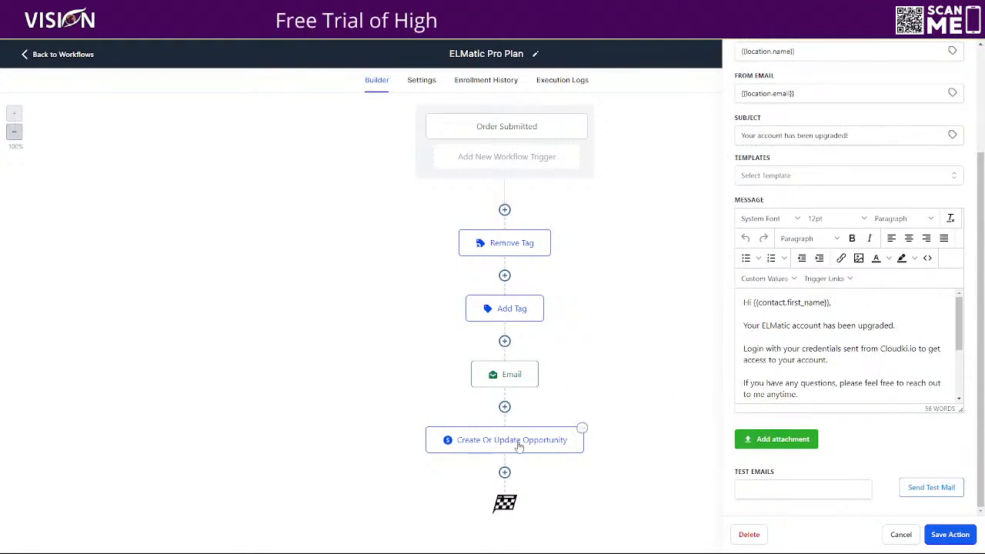
Step: Leave the workflow and open the Marketing Automation Solutions website from the subaccount's website list
{"action": "left_click", "coordinate": [87, 57]}
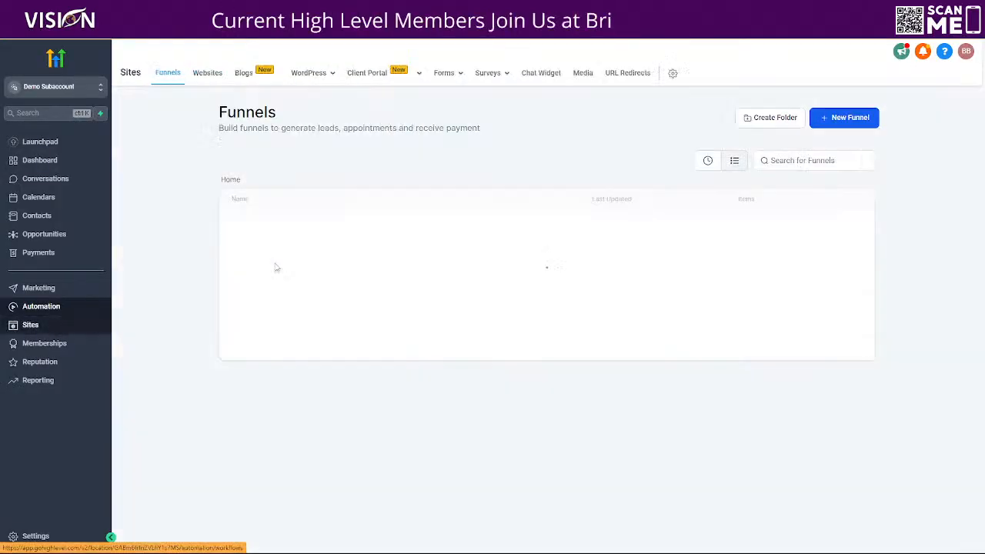
{"action": "left_click", "coordinate": [209, 74]}
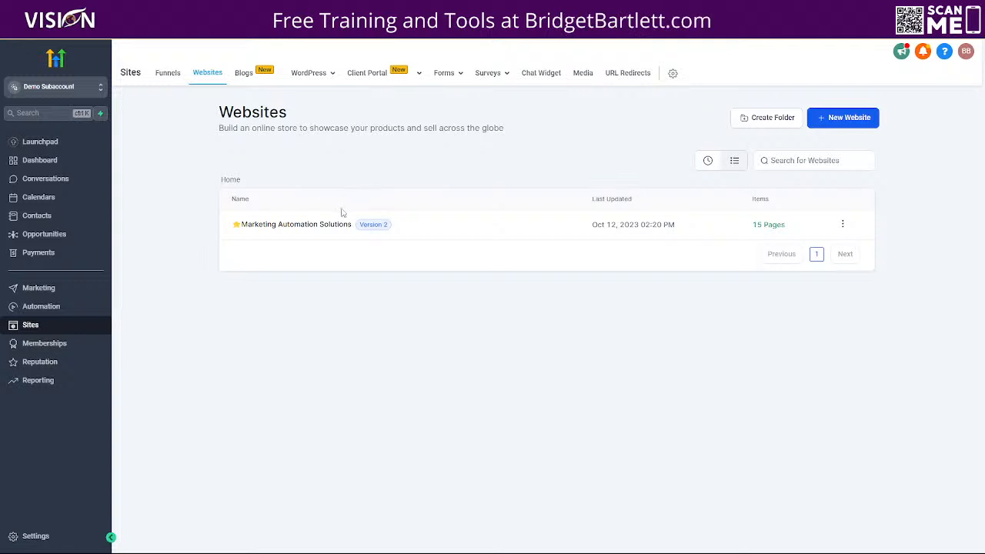
{"action": "left_click", "coordinate": [320, 224]}
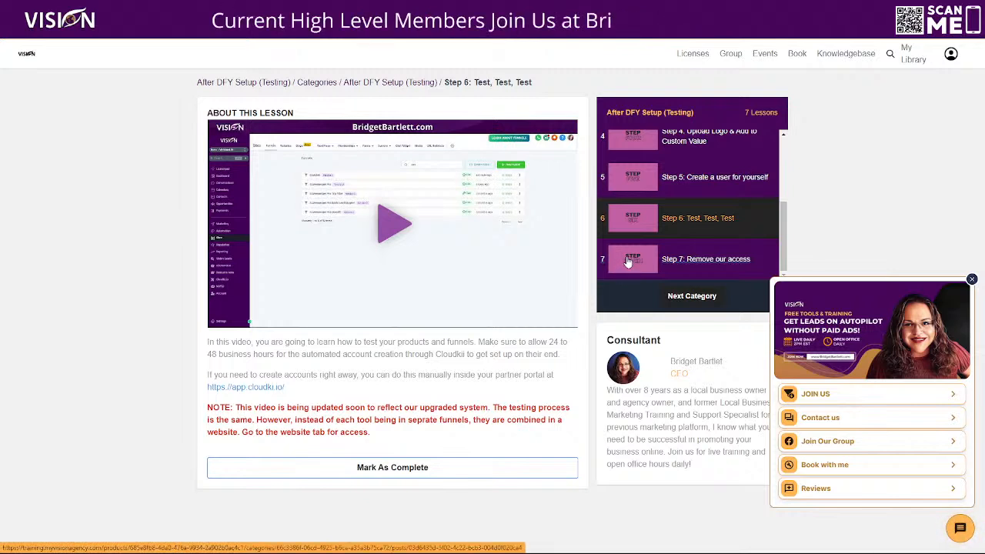
Step: Switch to the training portal's library, open the After DFY Setup (Testing) course, and review its Optional and Traffic lessons
{"action": "left_click", "coordinate": [917, 65]}
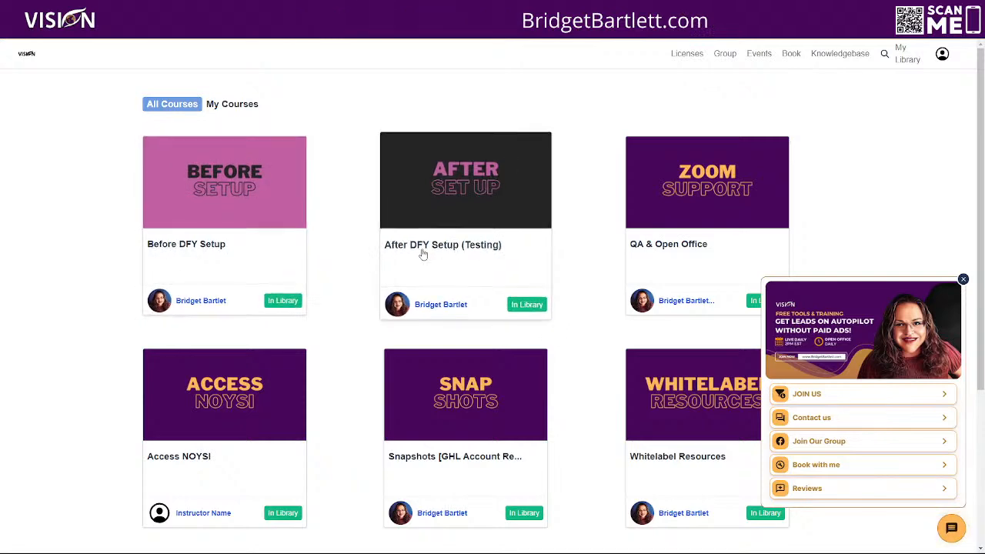
{"action": "left_click", "coordinate": [484, 187]}
{"action": "scroll", "coordinate": [479, 254], "scroll_direction": "down", "scroll_amount": 6}
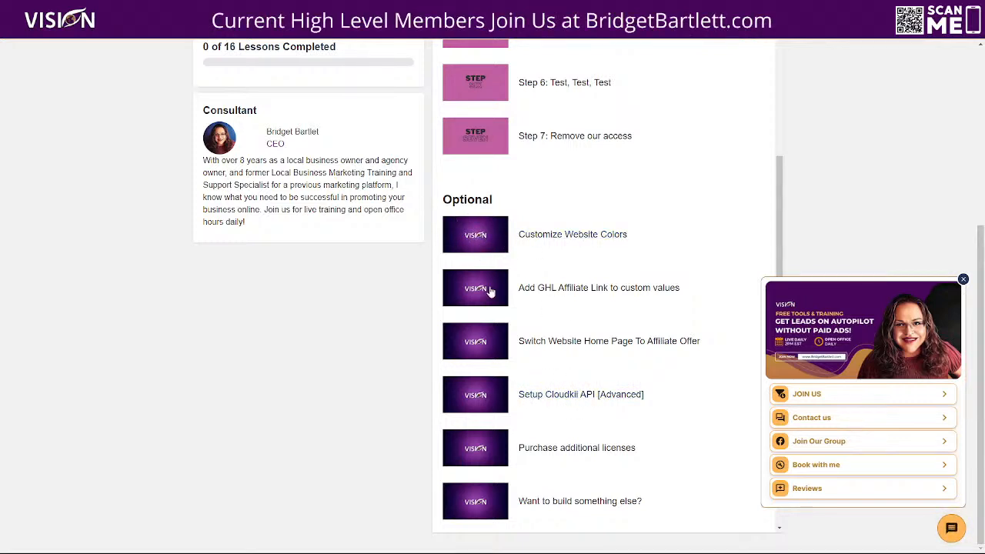
{"action": "scroll", "coordinate": [472, 452], "scroll_direction": "down", "scroll_amount": 2}
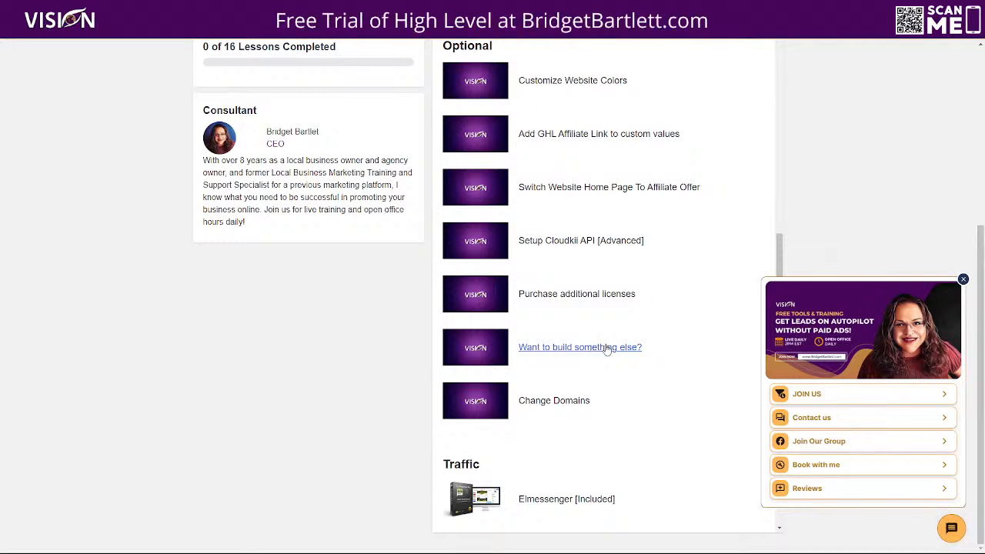
{"action": "scroll", "coordinate": [477, 385], "scroll_direction": "down", "scroll_amount": 1}
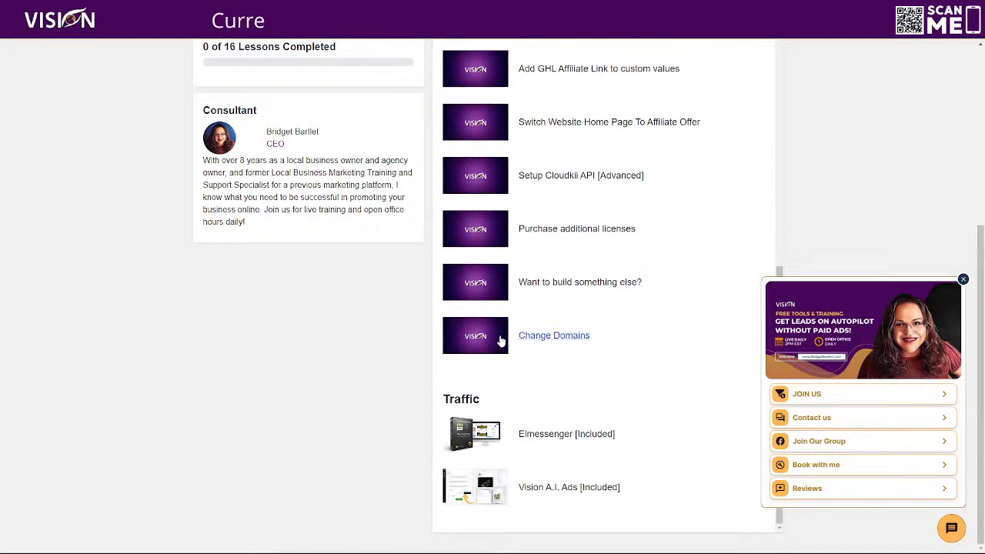